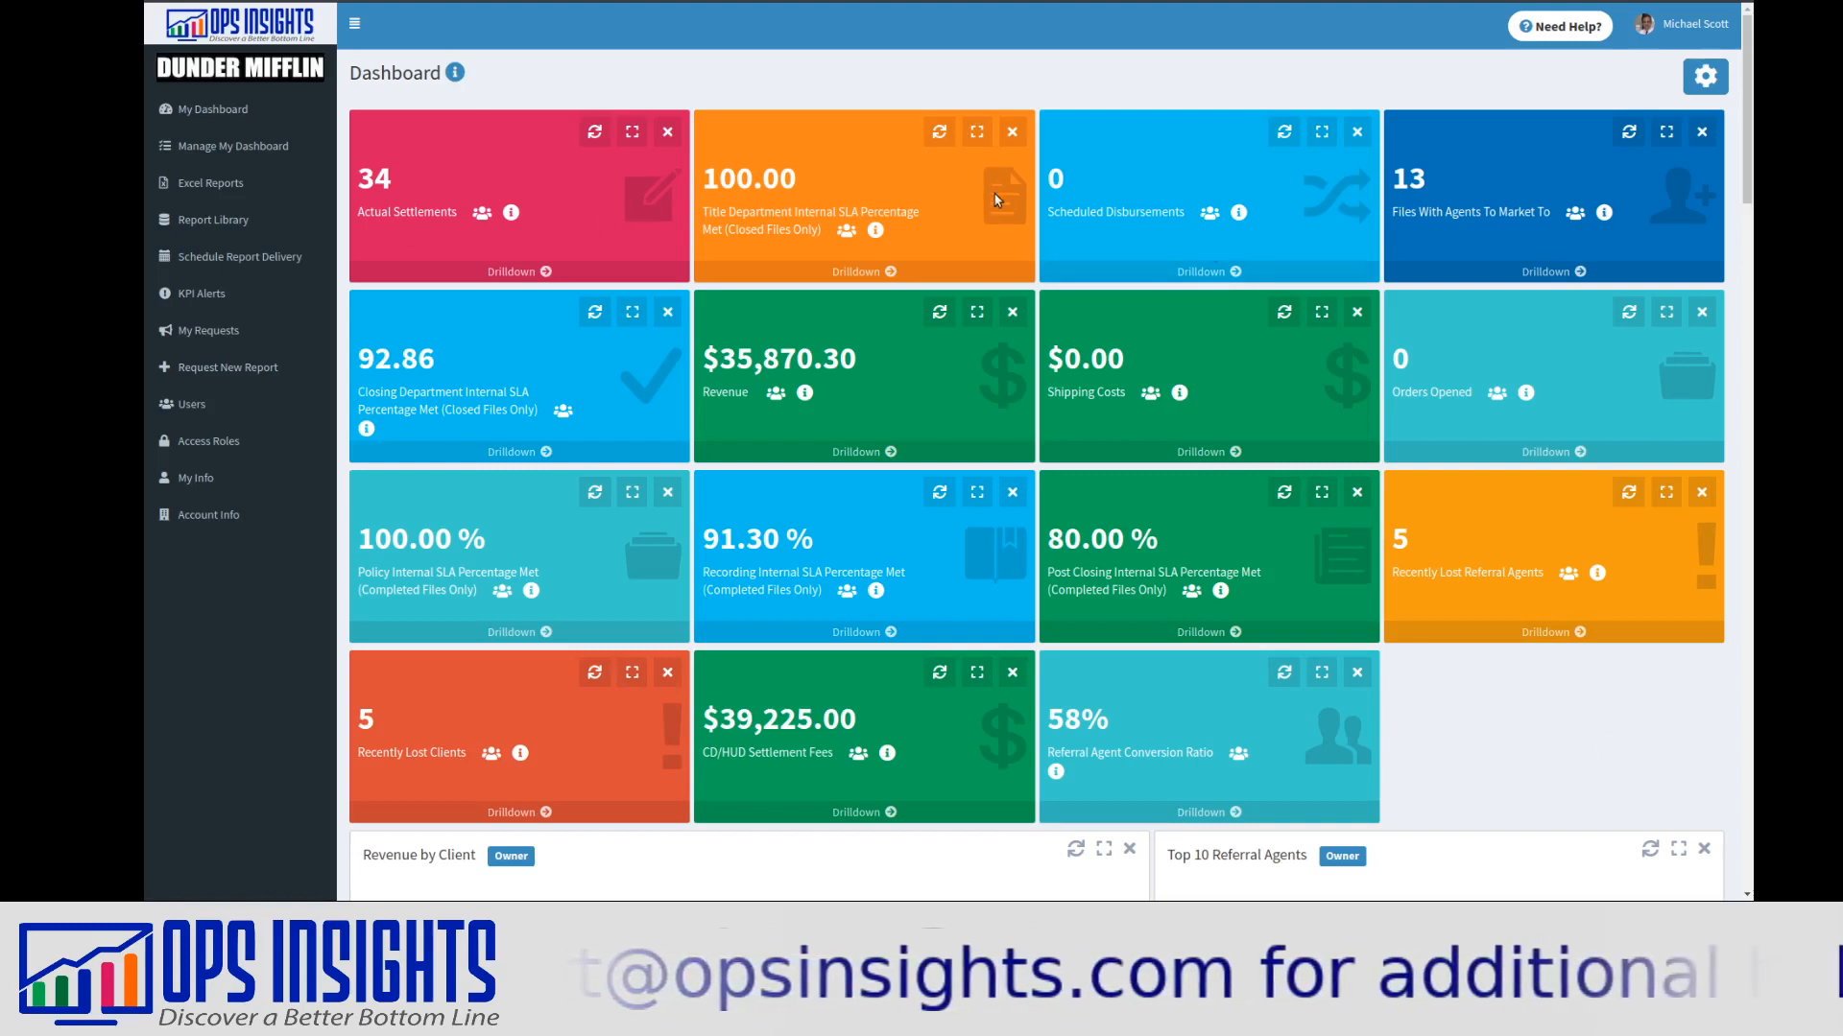
click(1682, 17)
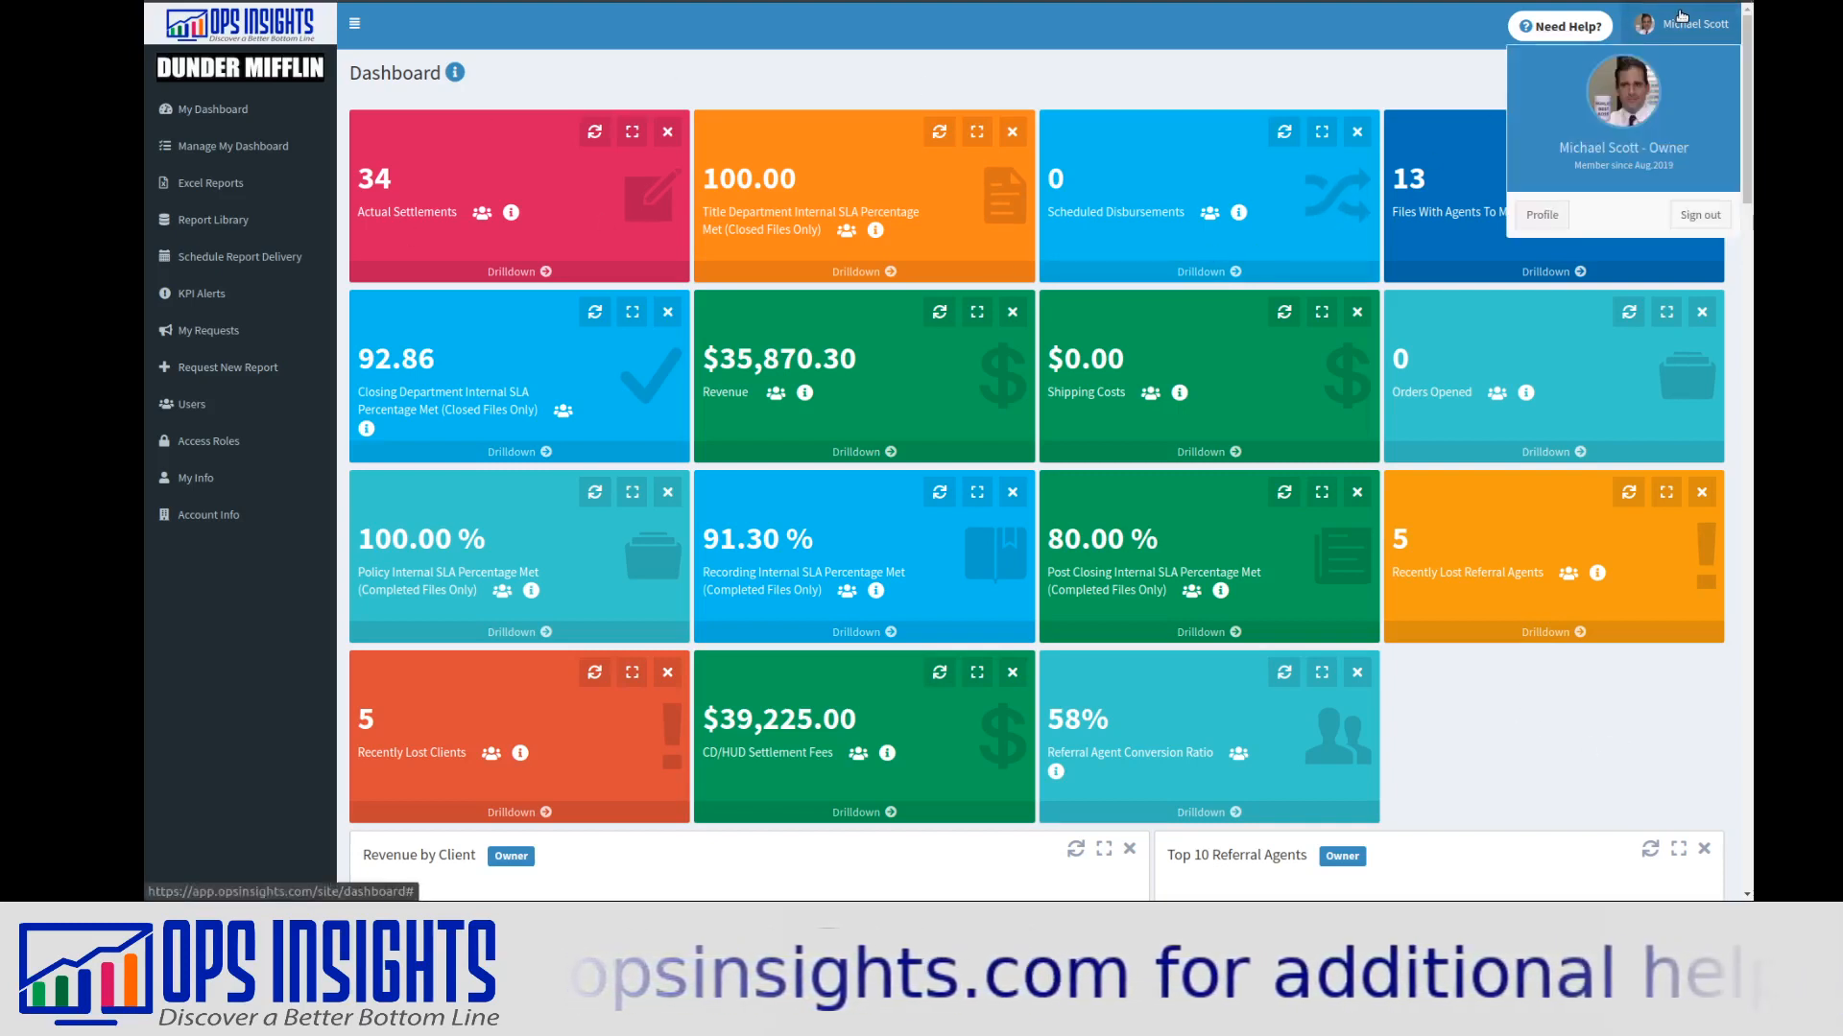
click(1681, 17)
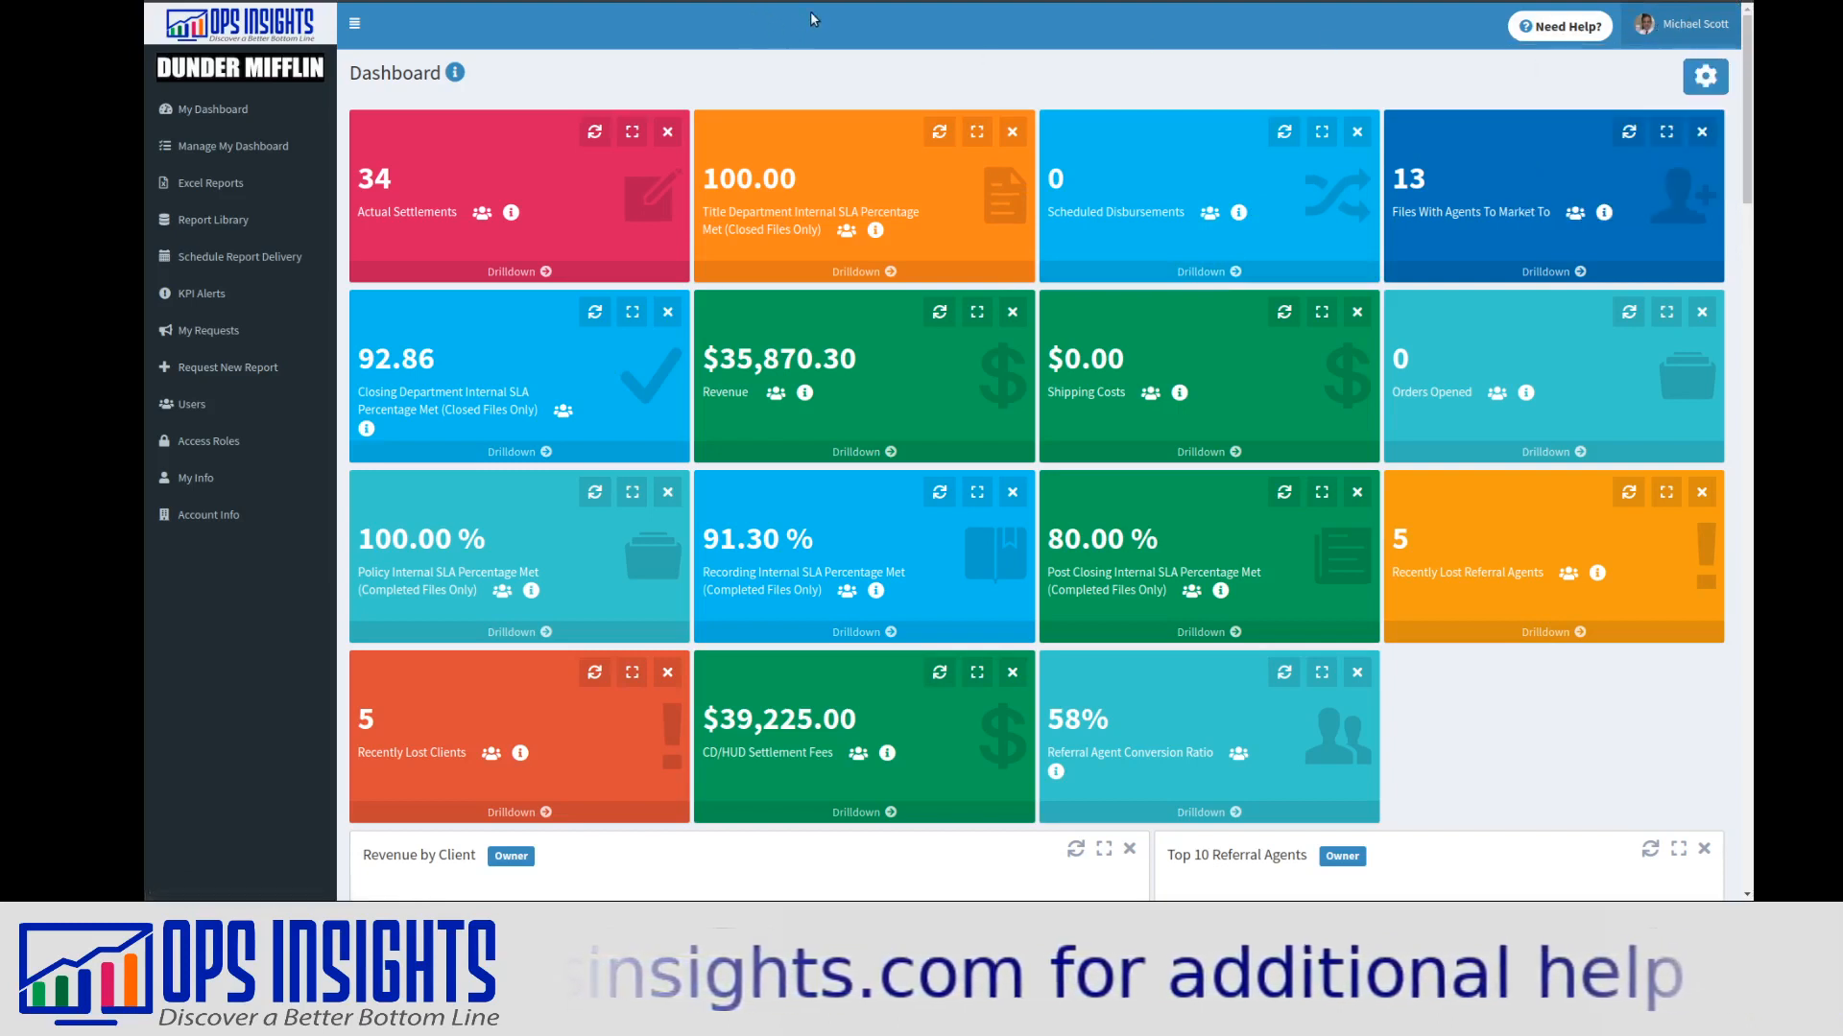
Open the access roles list and go to its second page.
click(217, 443)
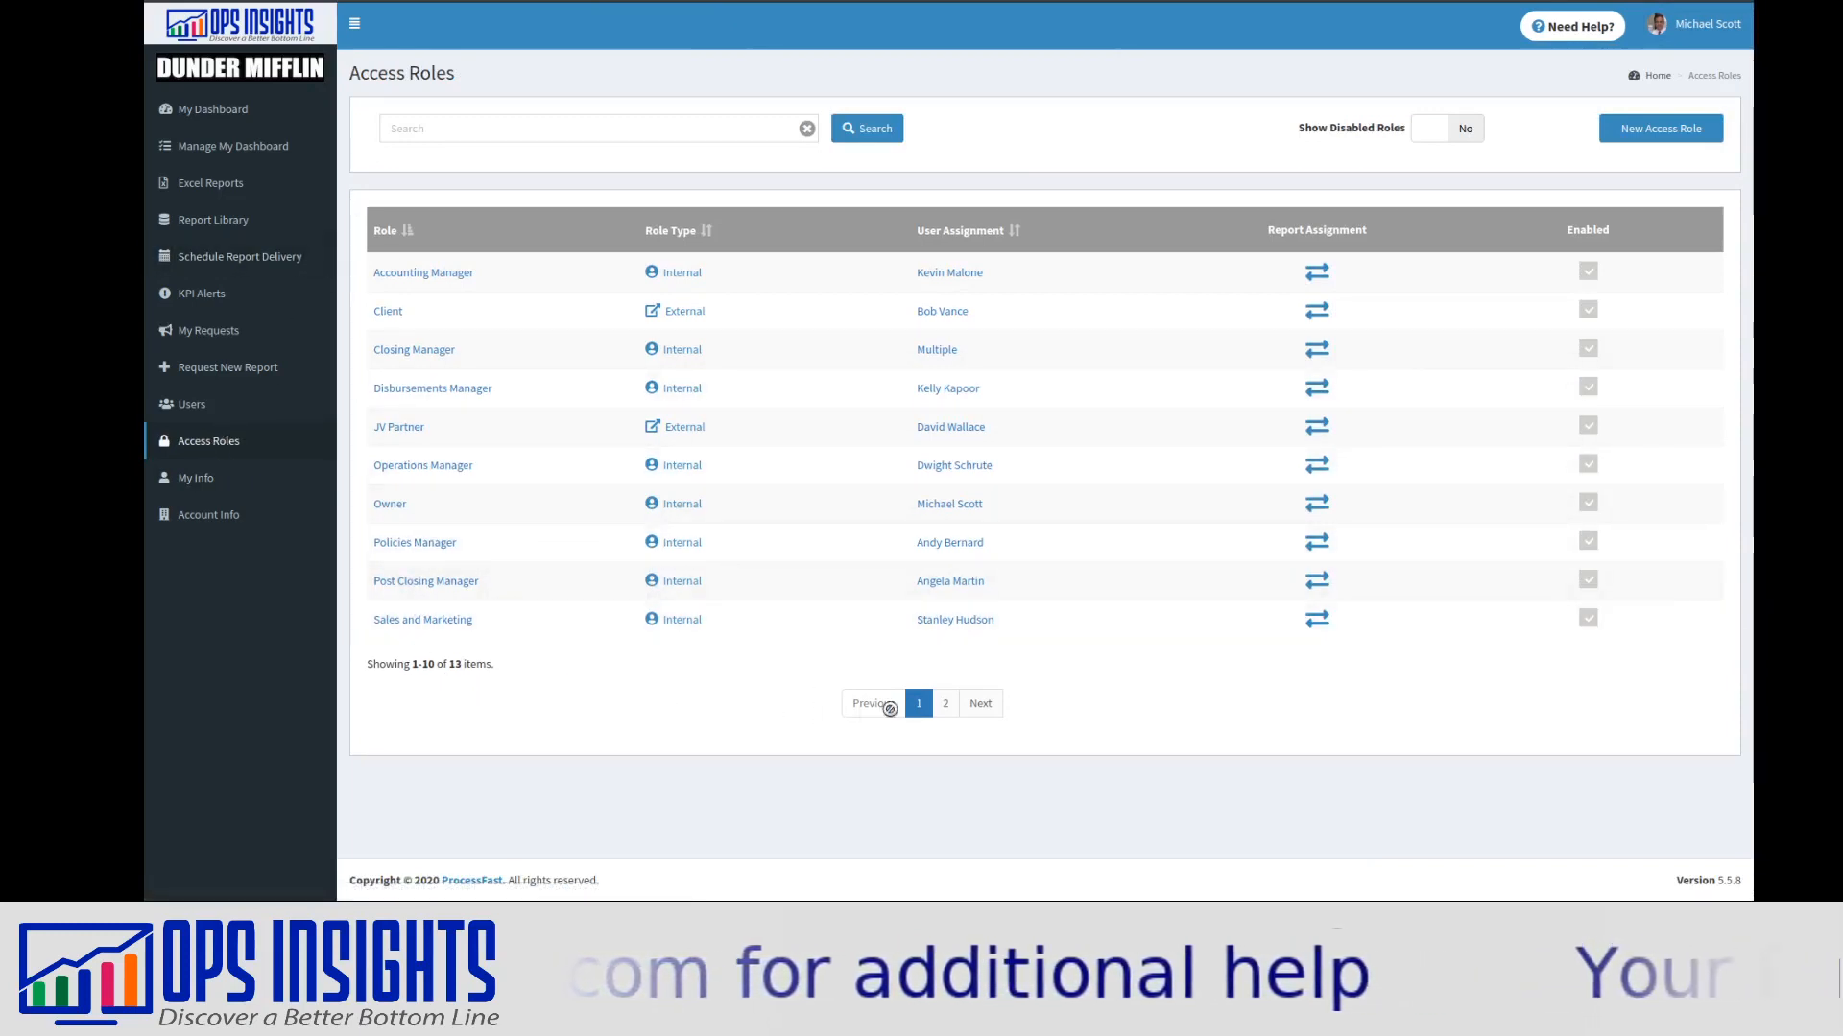
click(948, 705)
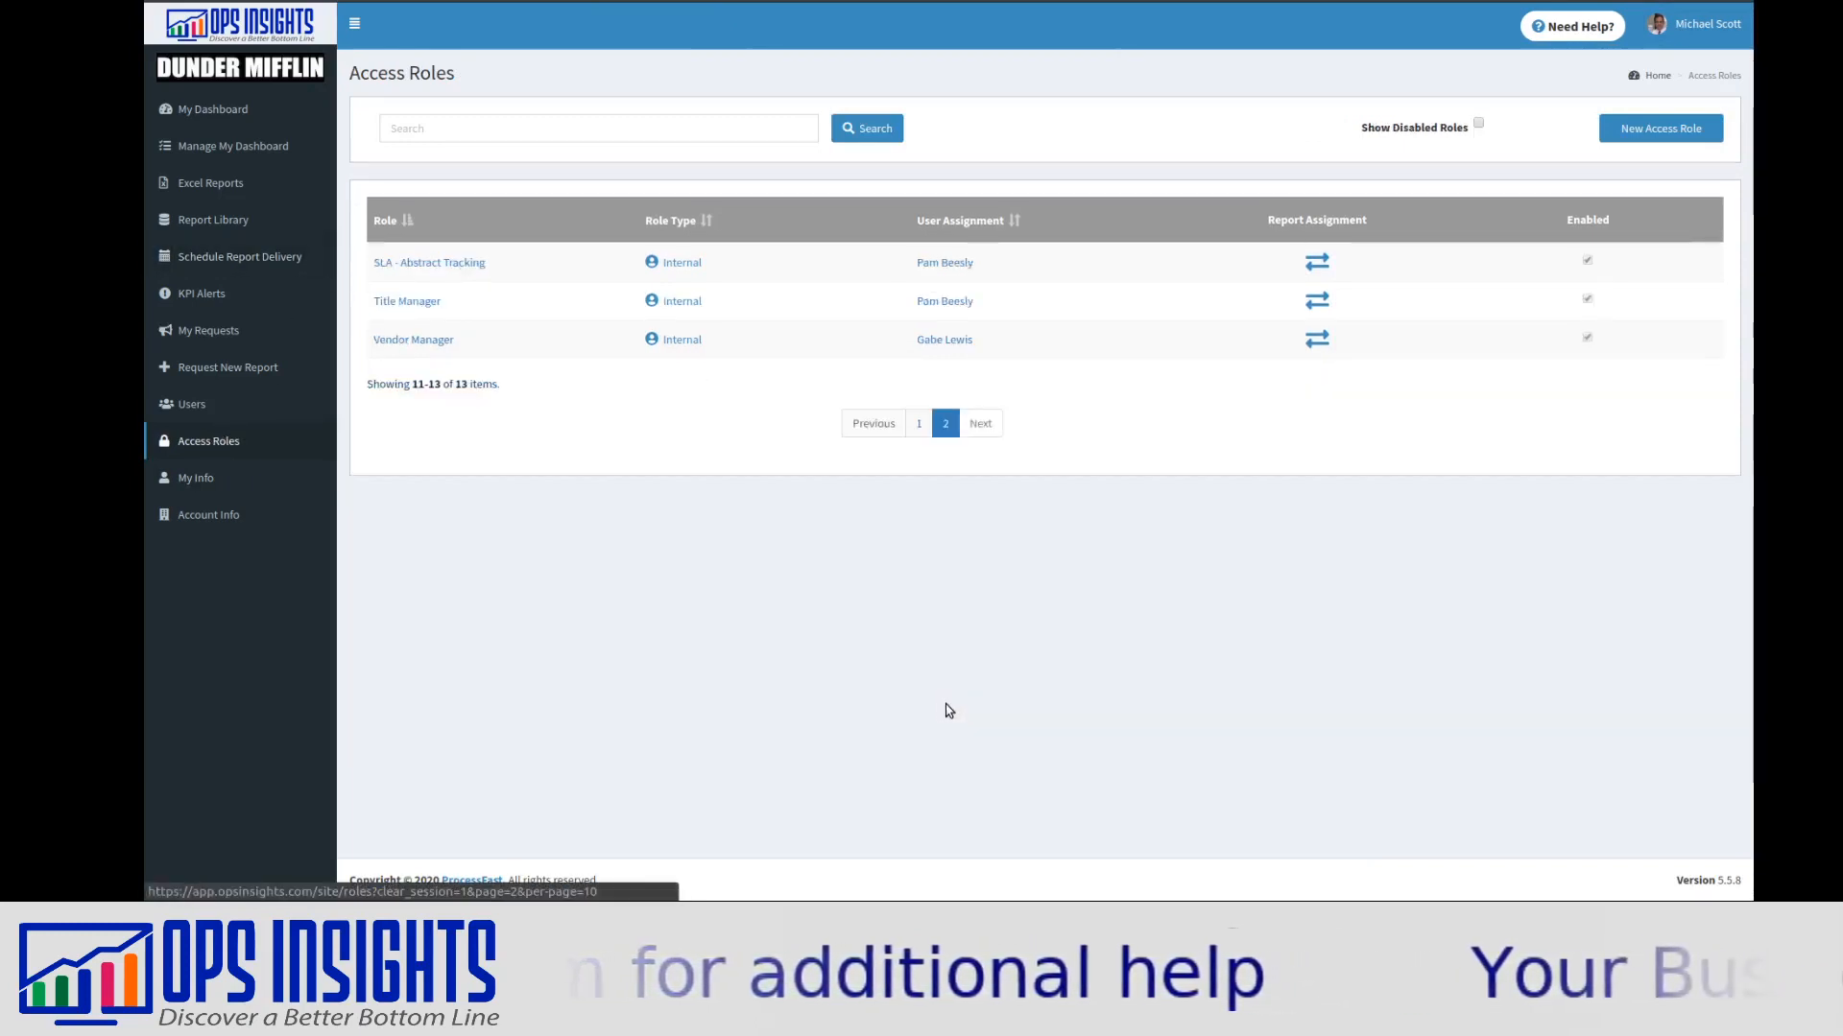
mouse_move(413, 283)
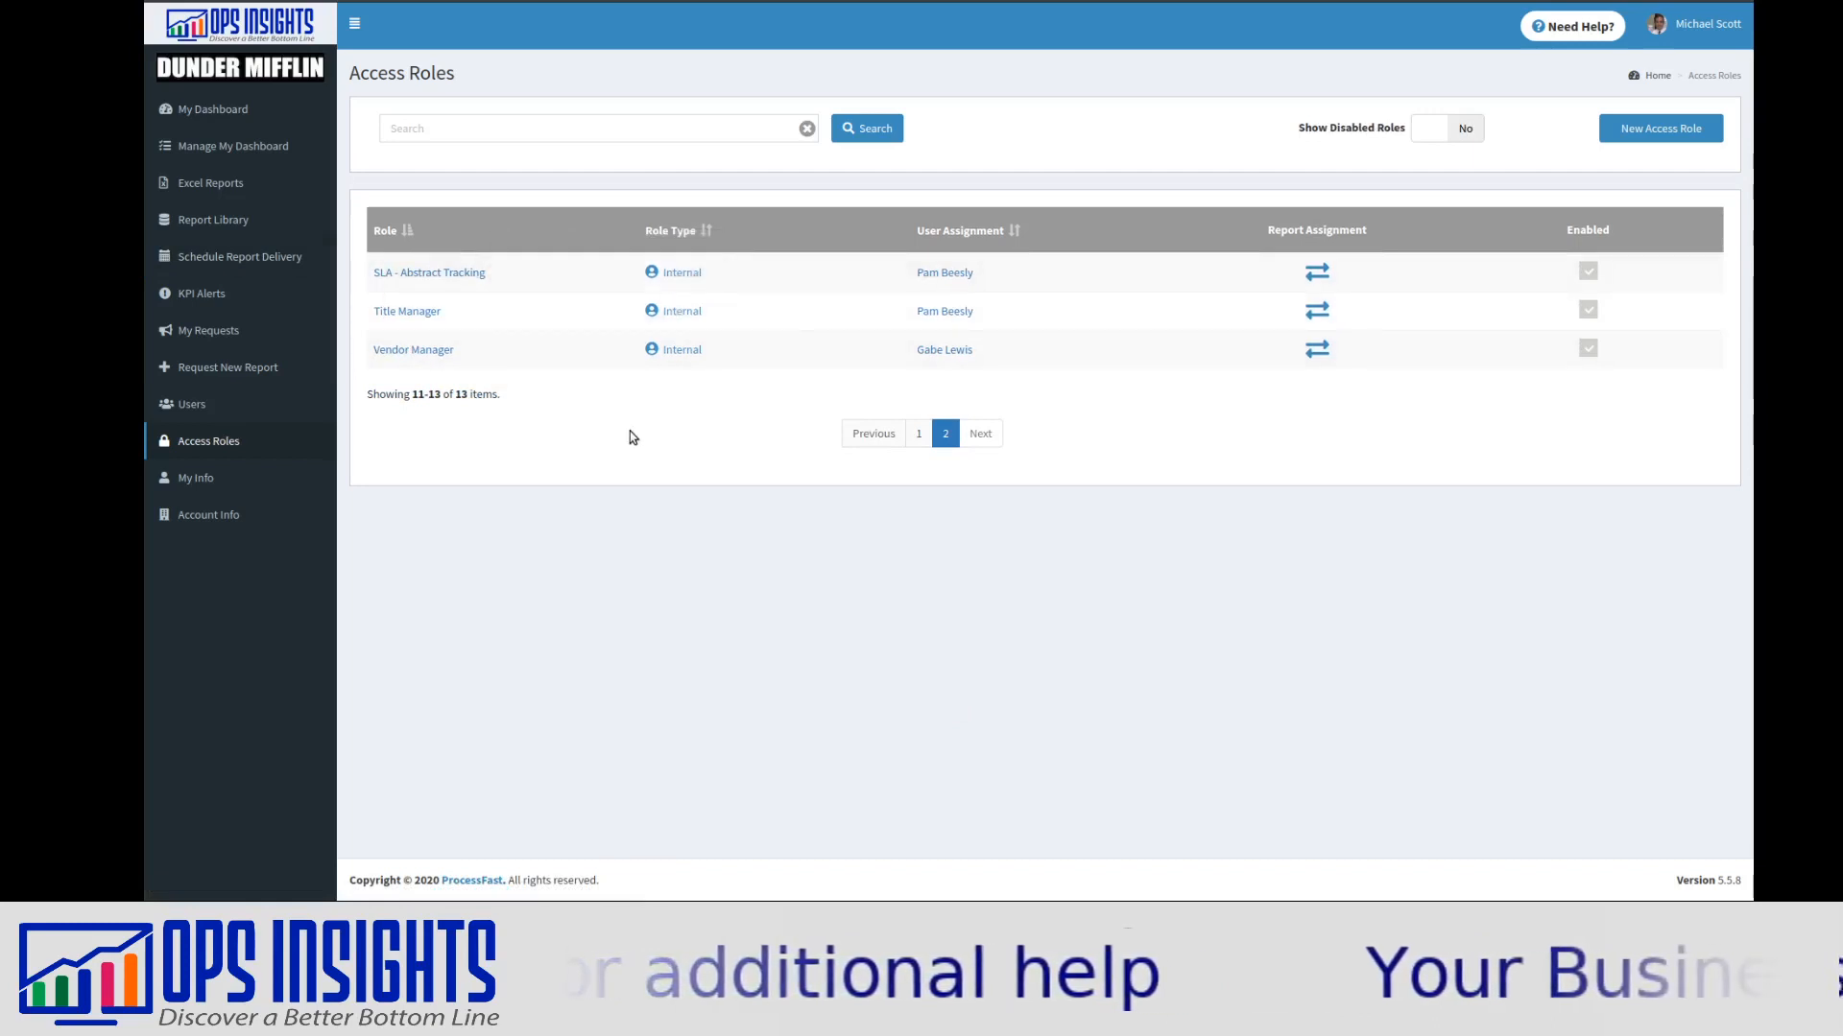
Review the overview, user assignment and report assignment of the SLA - Abstract Tracking role, and close its details.
click(472, 276)
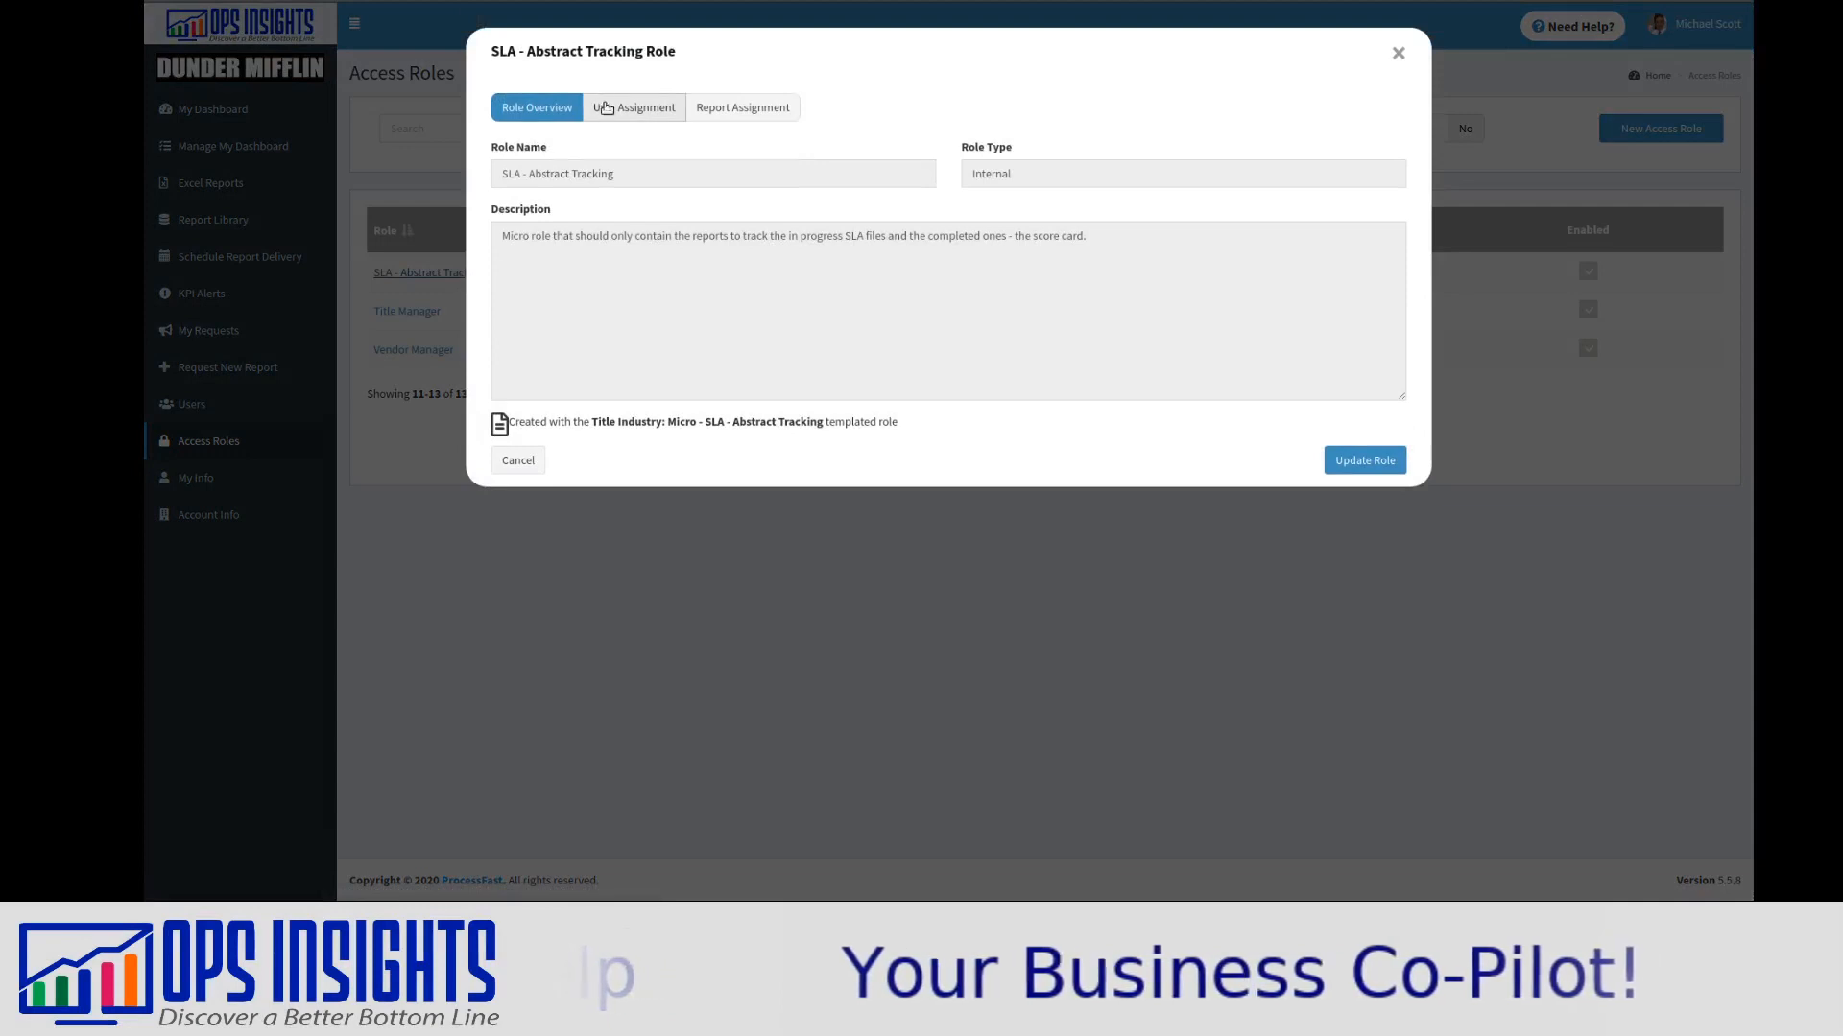
click(606, 107)
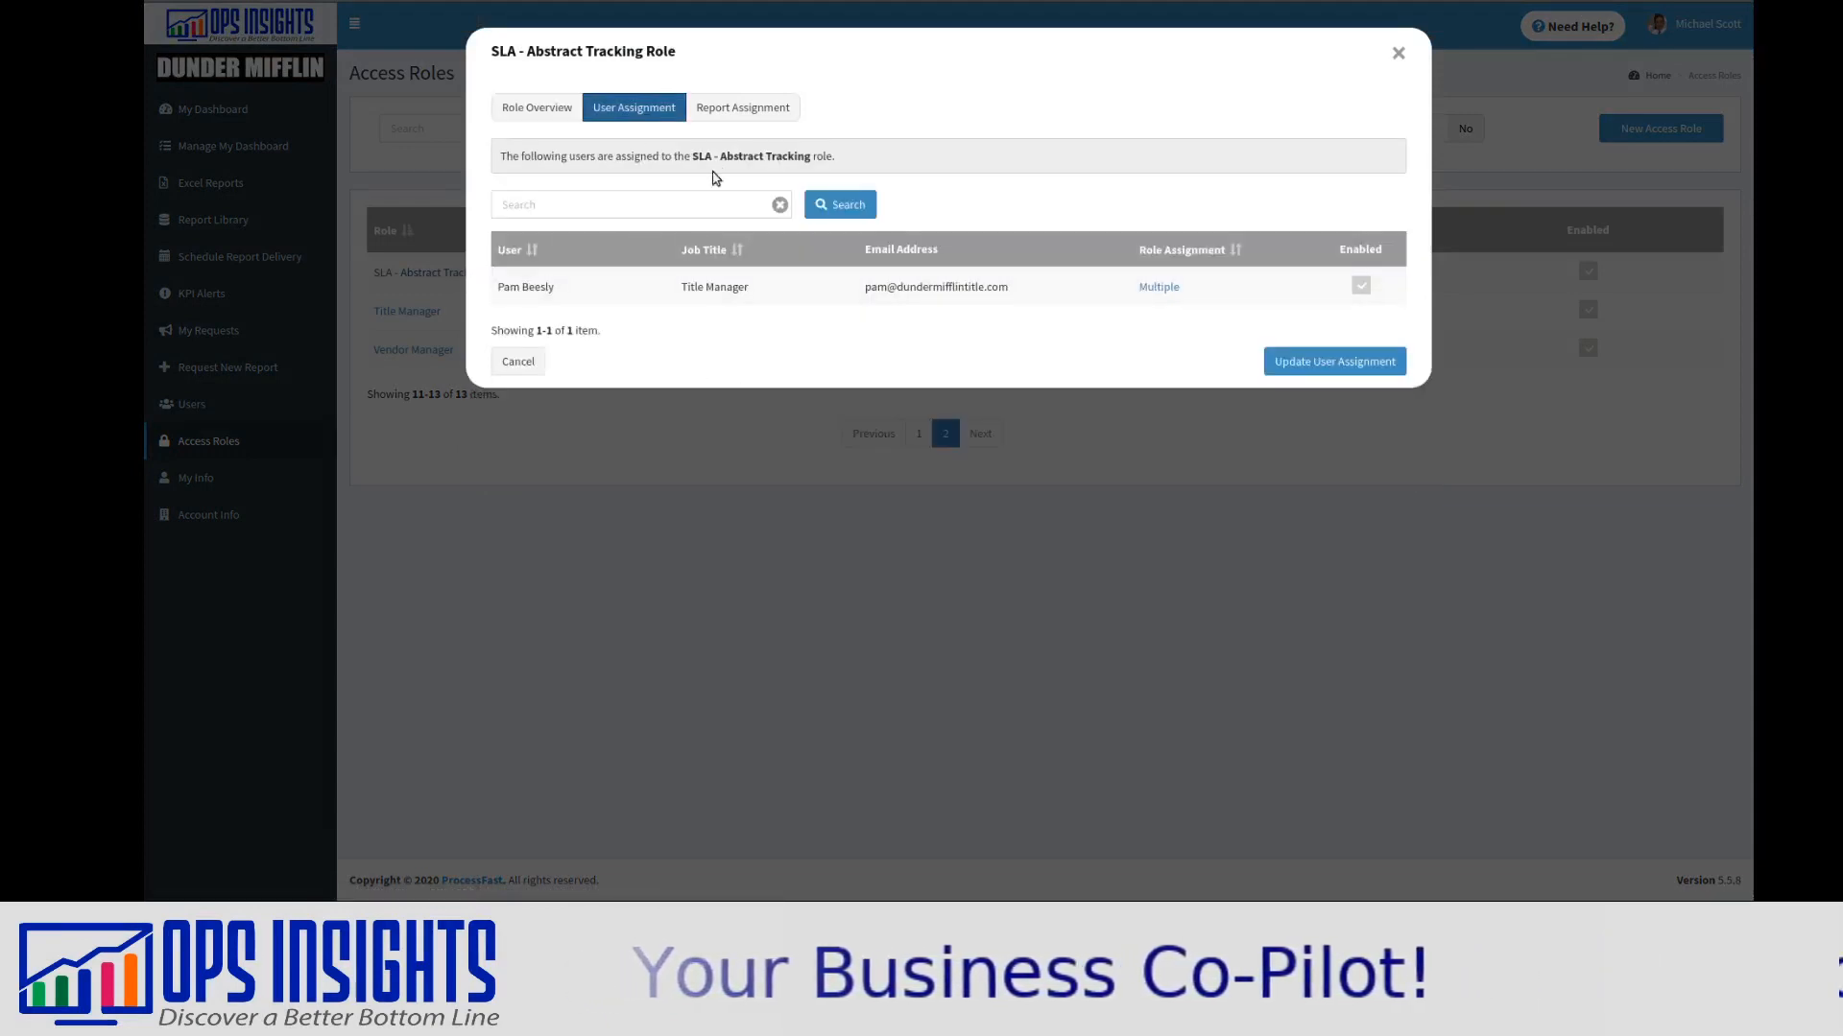
click(743, 108)
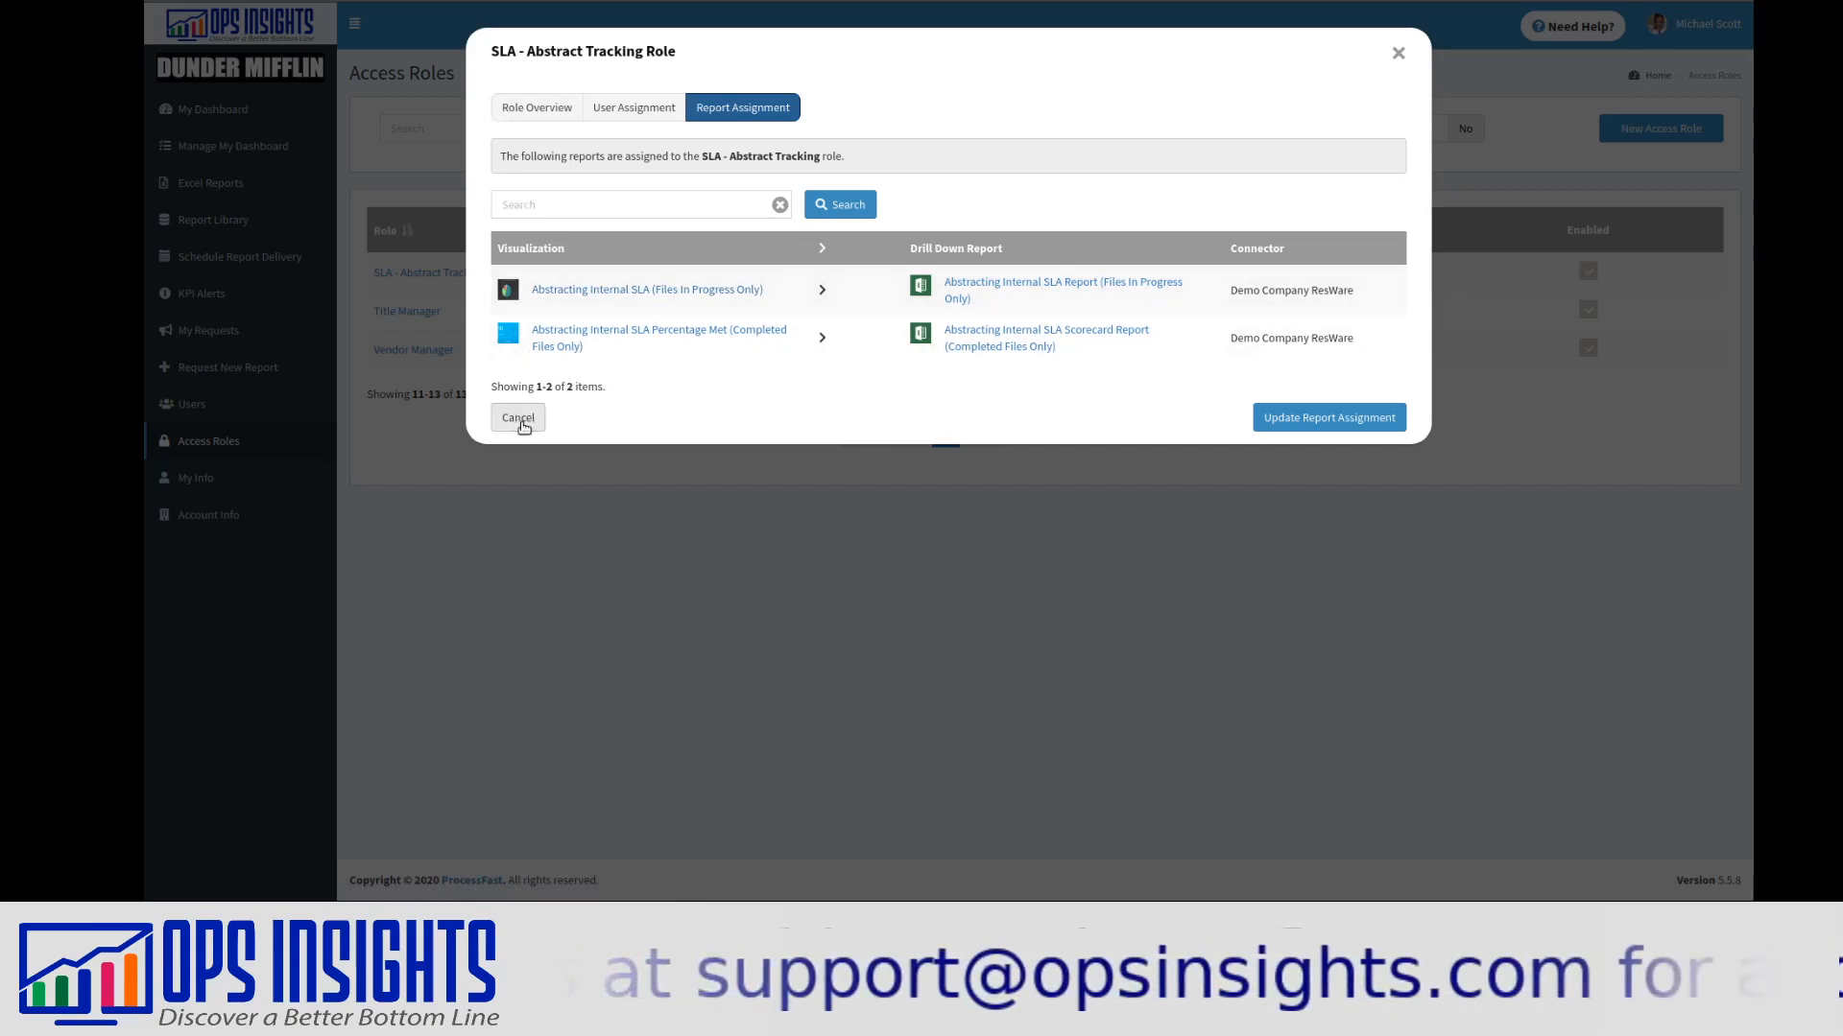
click(522, 115)
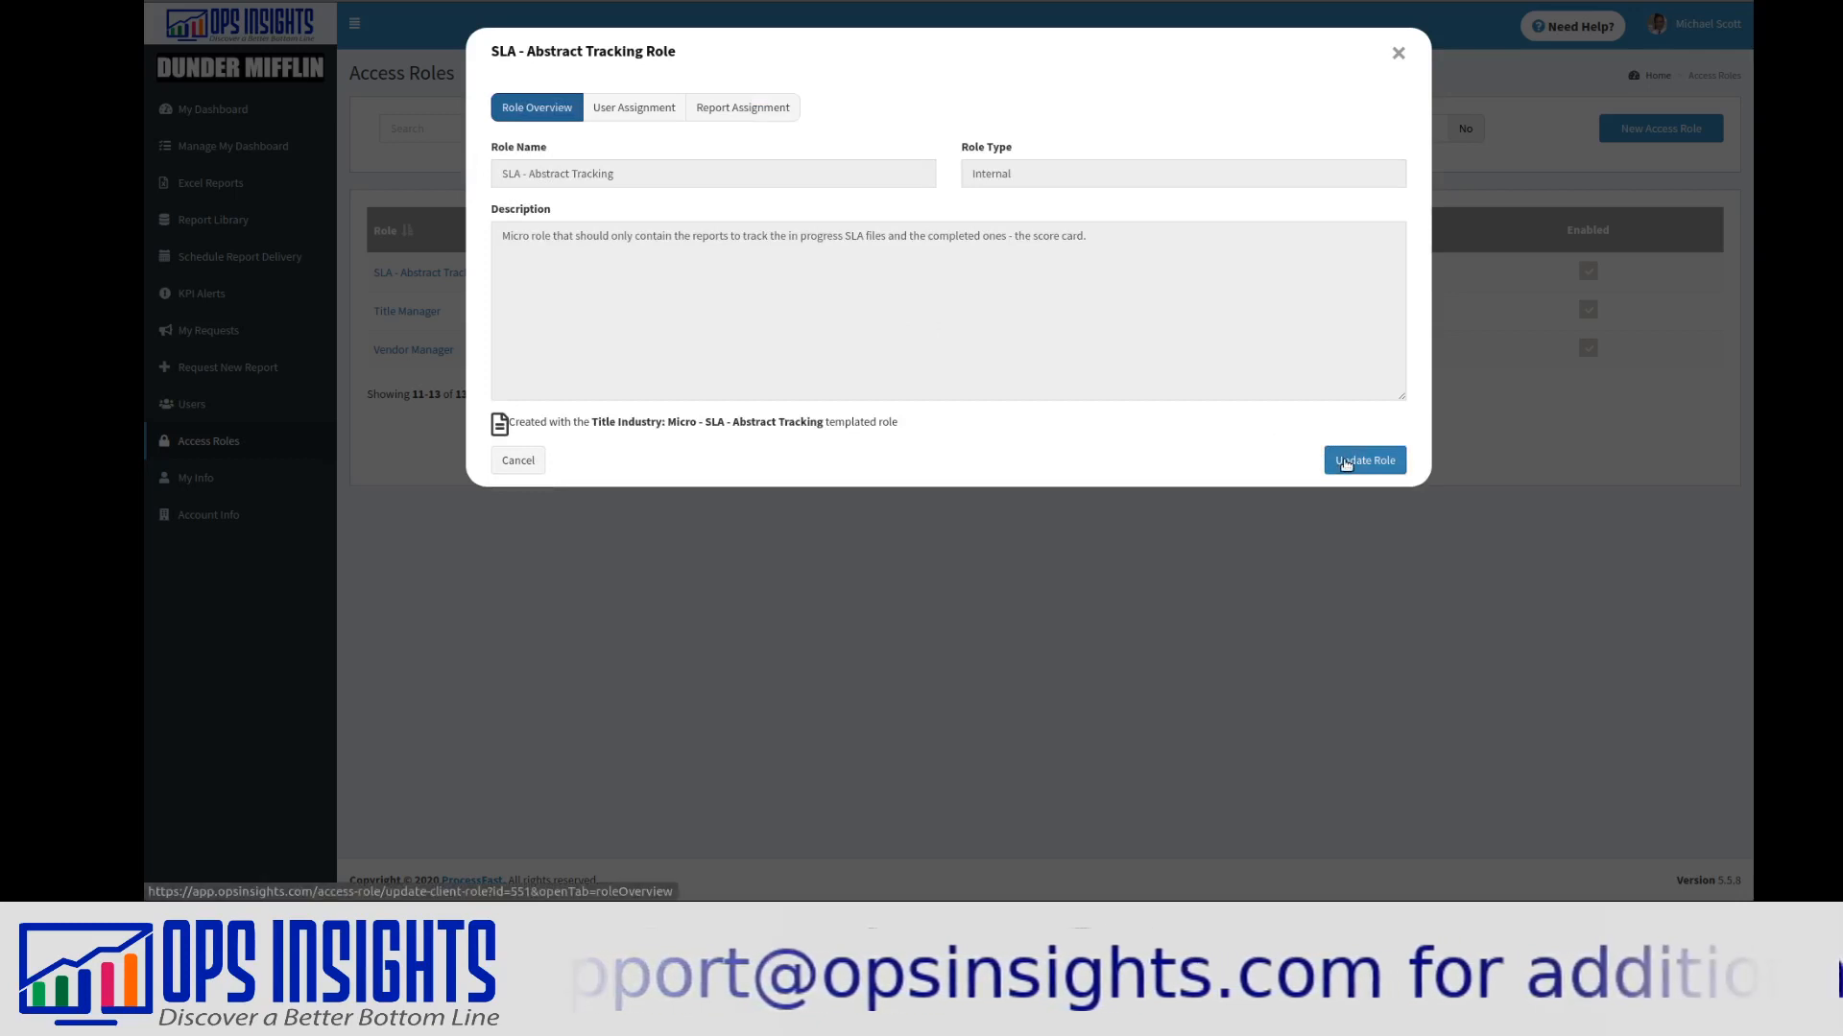
click(1398, 53)
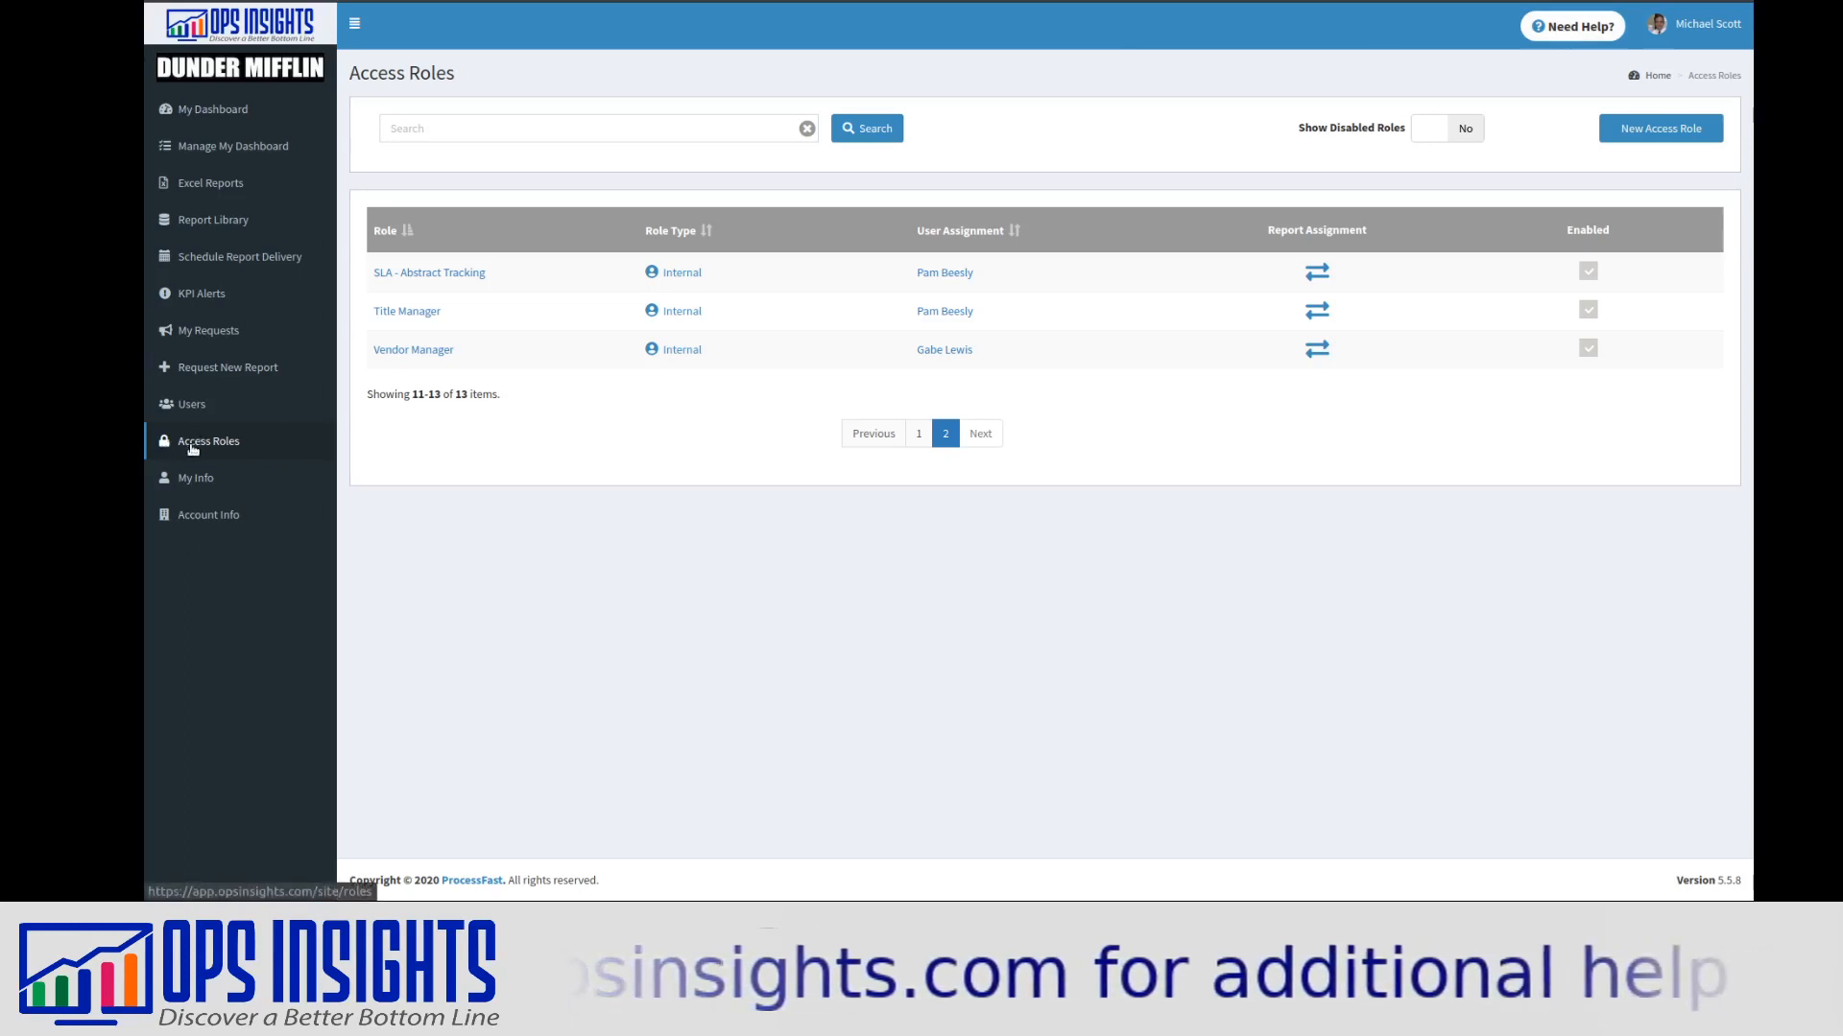
Open the SLA - Abstract Tracking role for updating and complete its Client Role step.
click(412, 278)
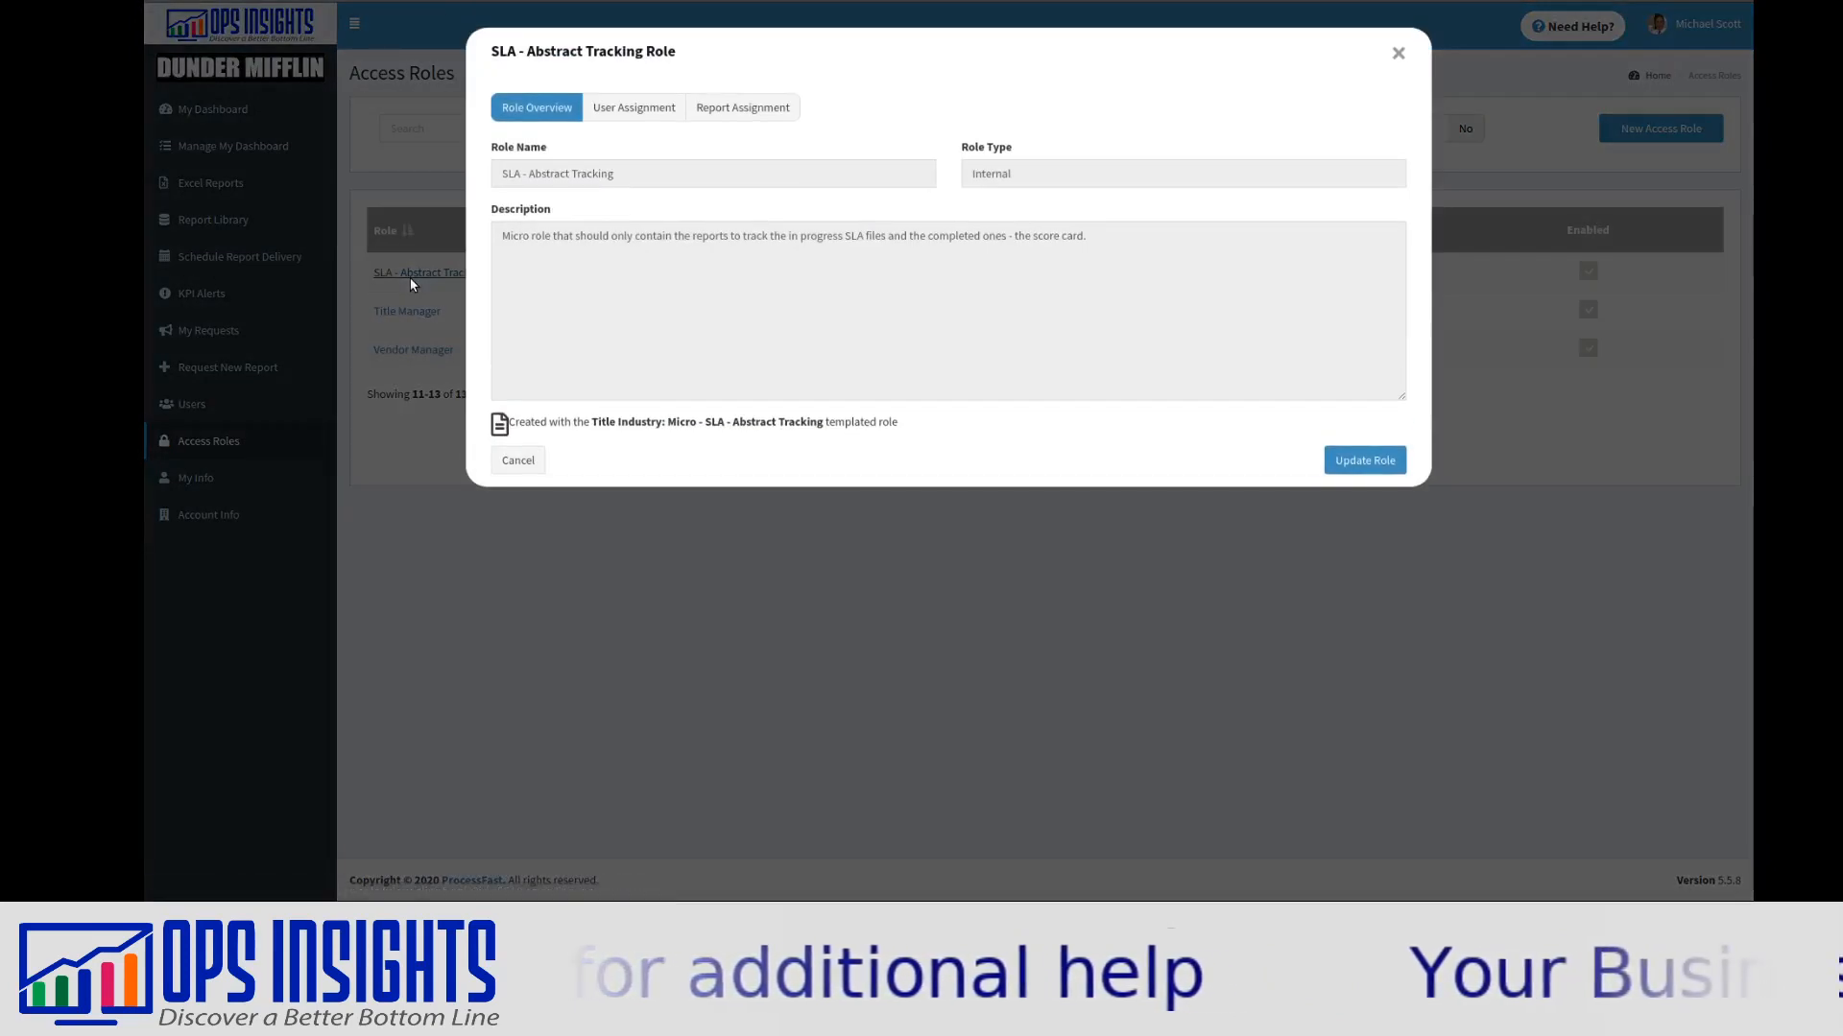
click(1365, 465)
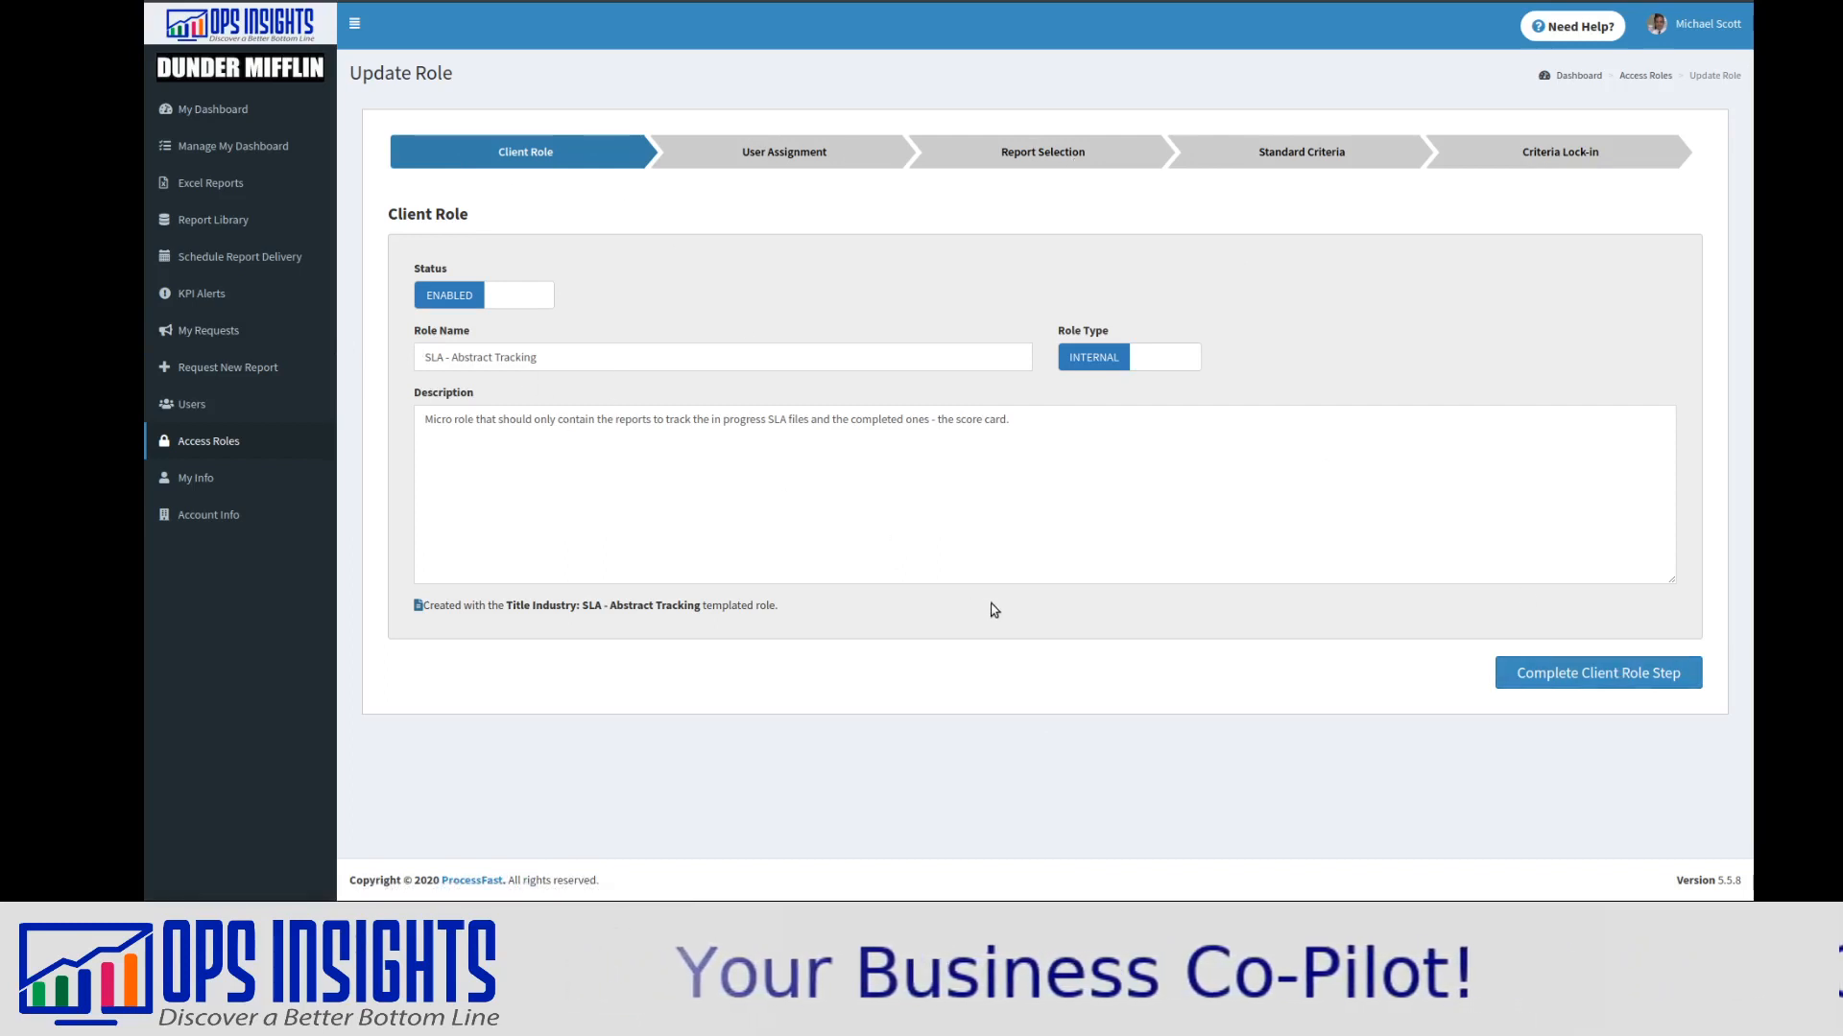
click(1632, 676)
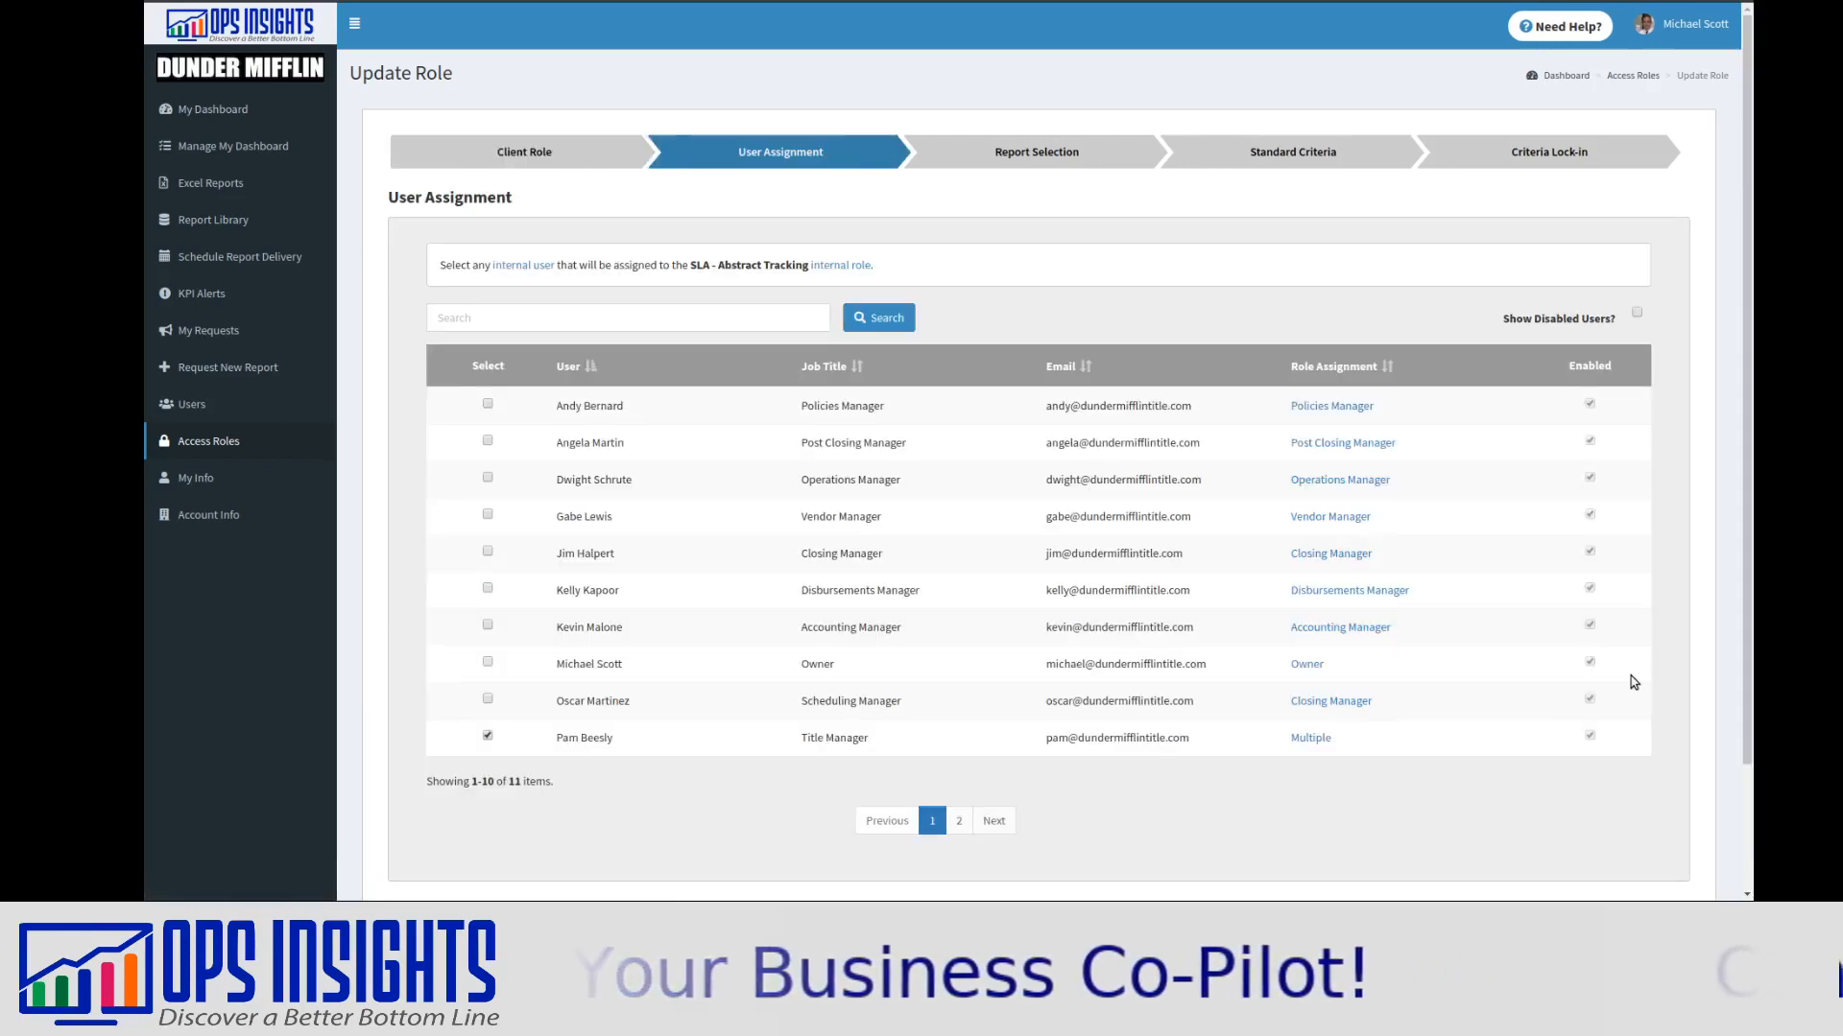
Check which users are selected for the role and complete the User Assignment step.
scroll(1190, 761, down, 2)
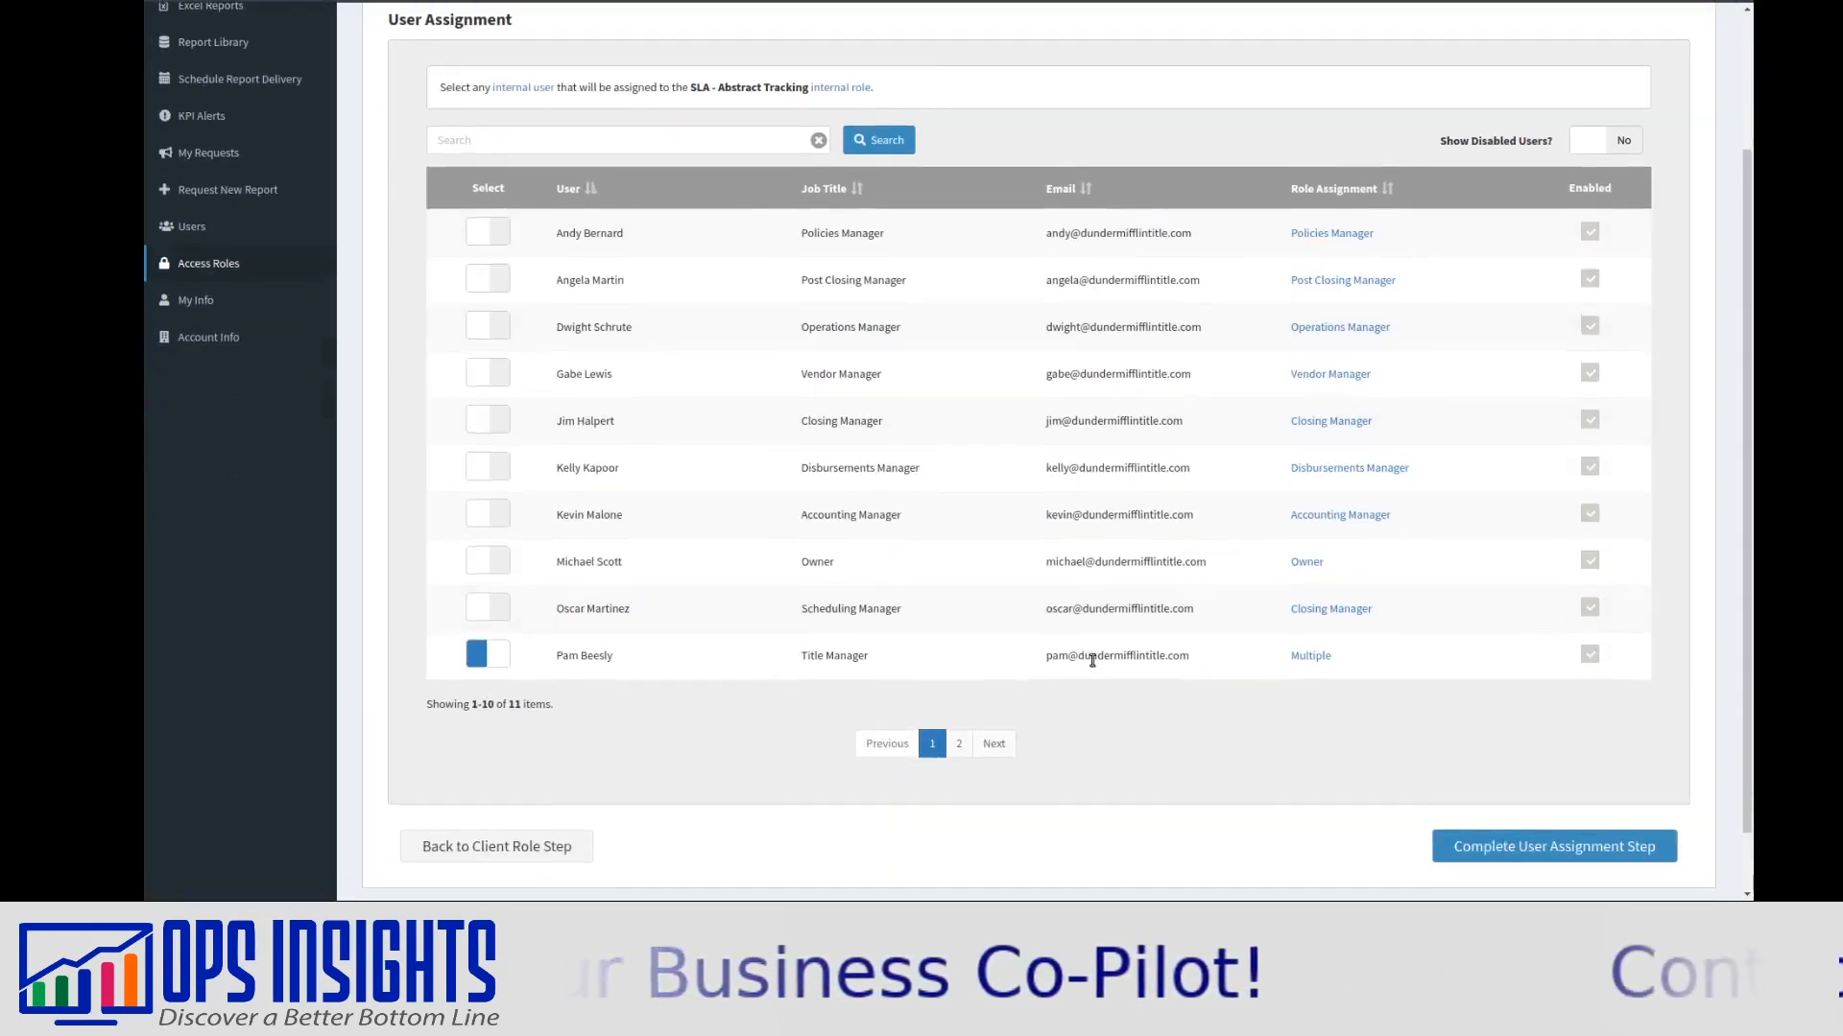
scroll(1361, 723, up, 2)
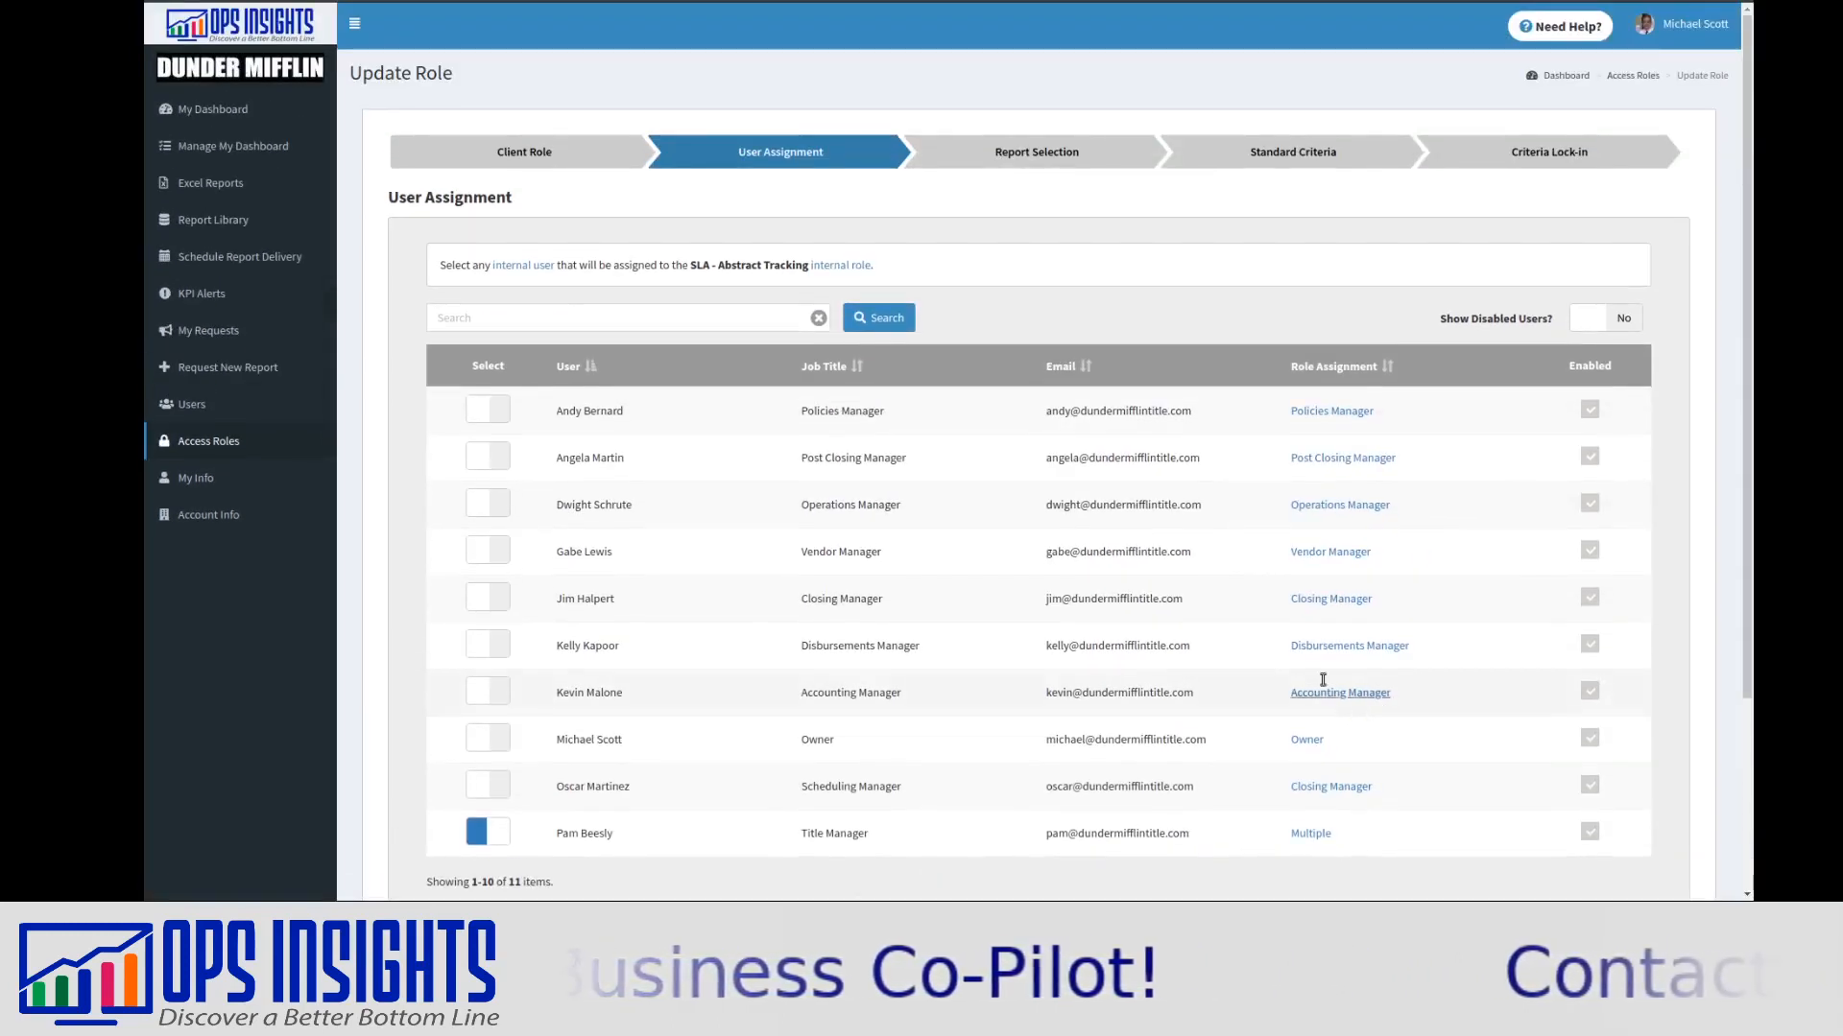
scroll(1343, 700, down, 2)
click(1535, 846)
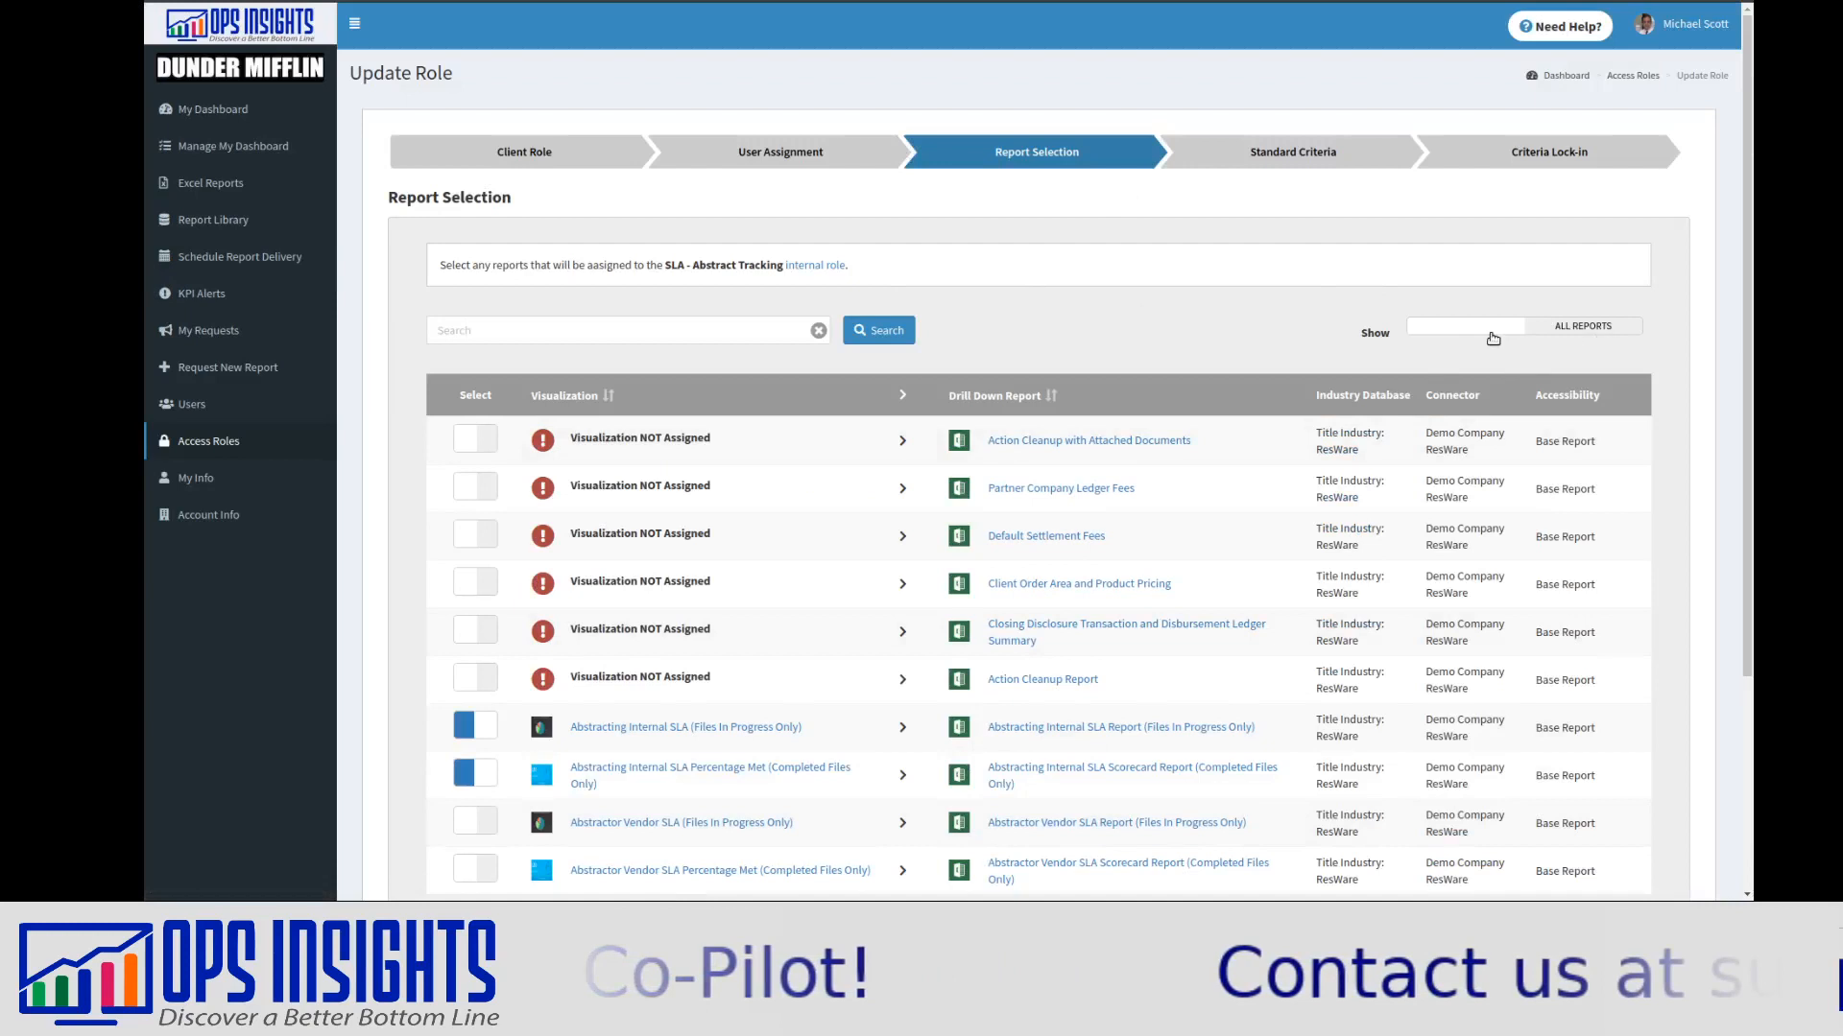
Check the role's reports with the assigned-only and all-reports views, and complete the Report Selection step.
click(1439, 328)
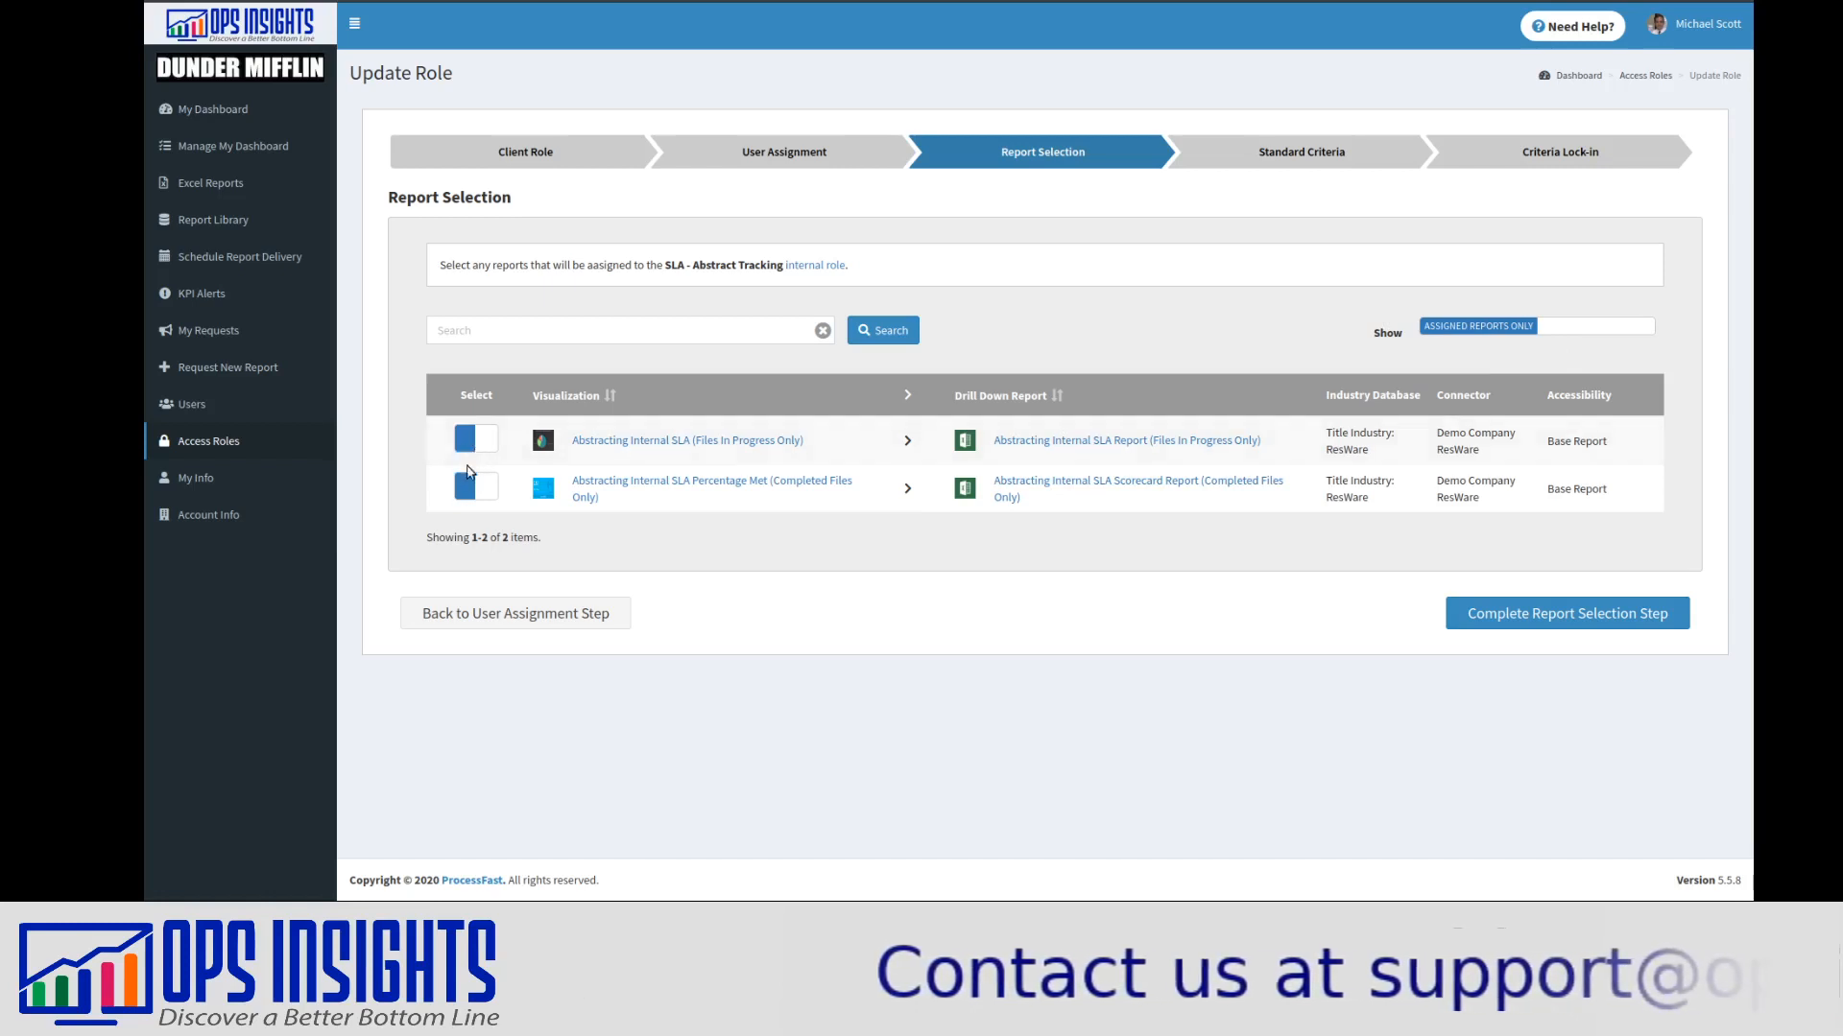
click(1566, 327)
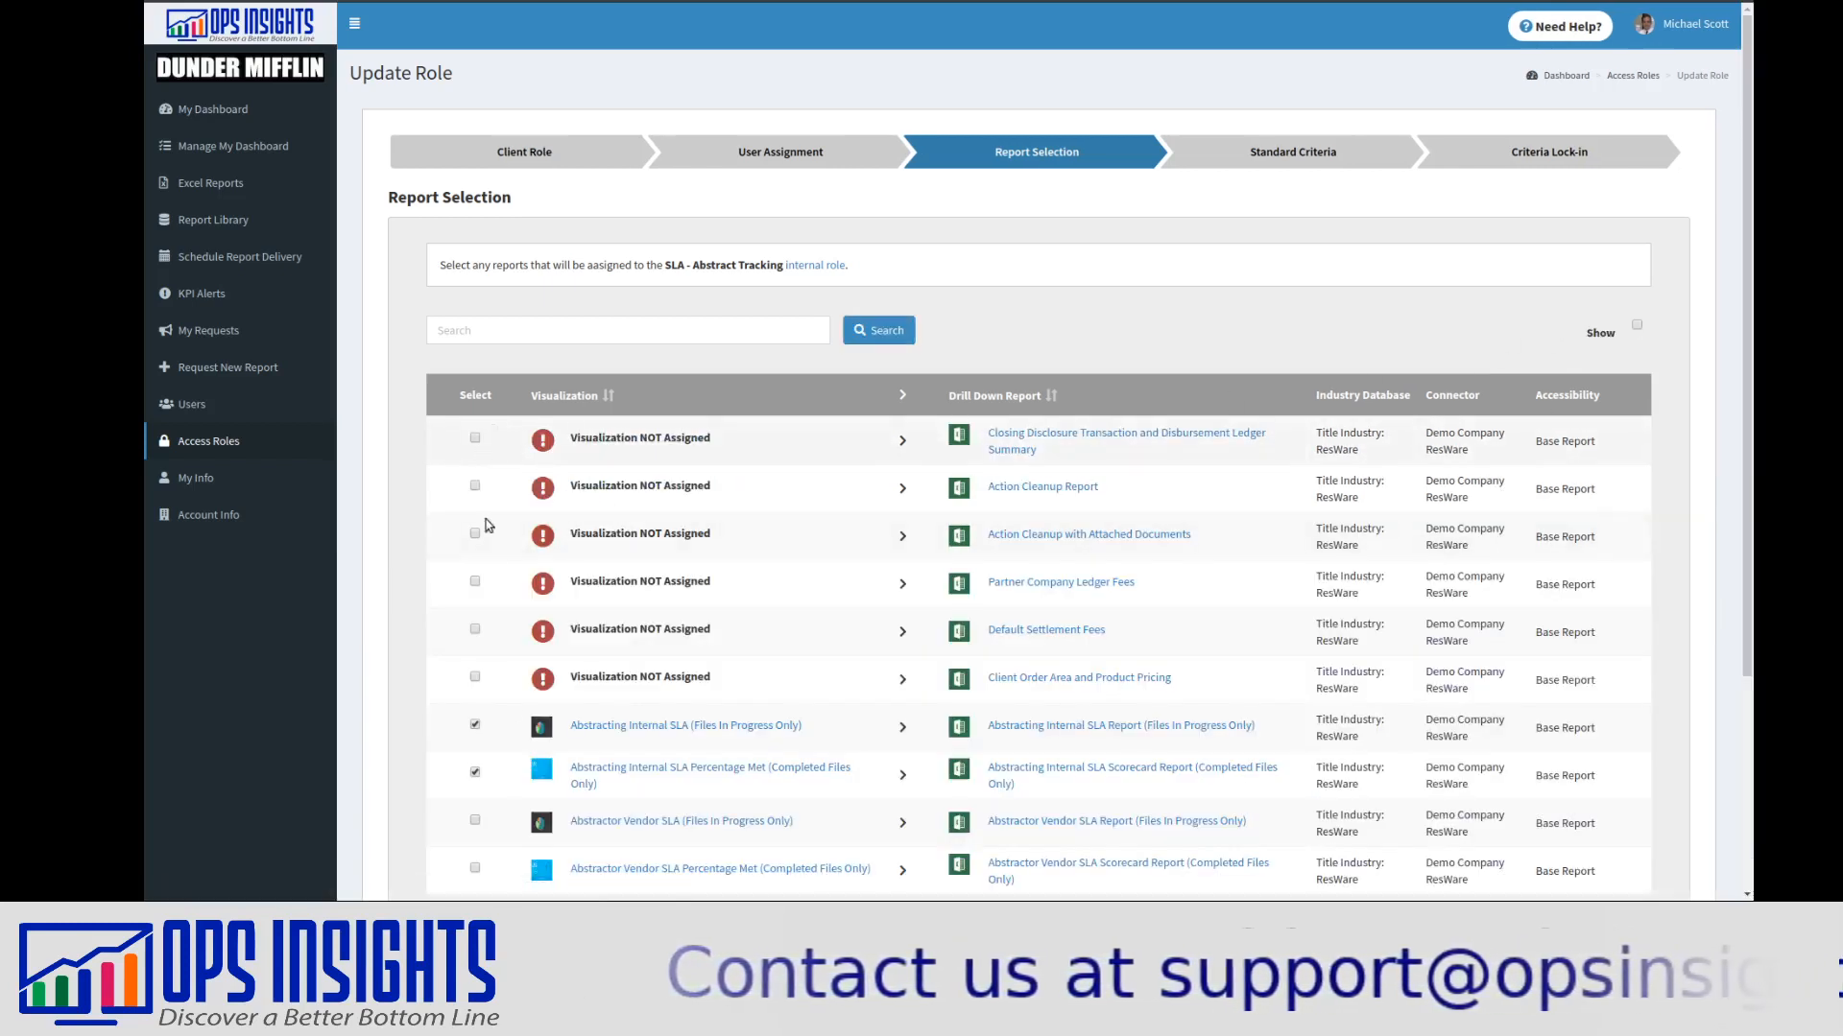
scroll(518, 518, down, 3)
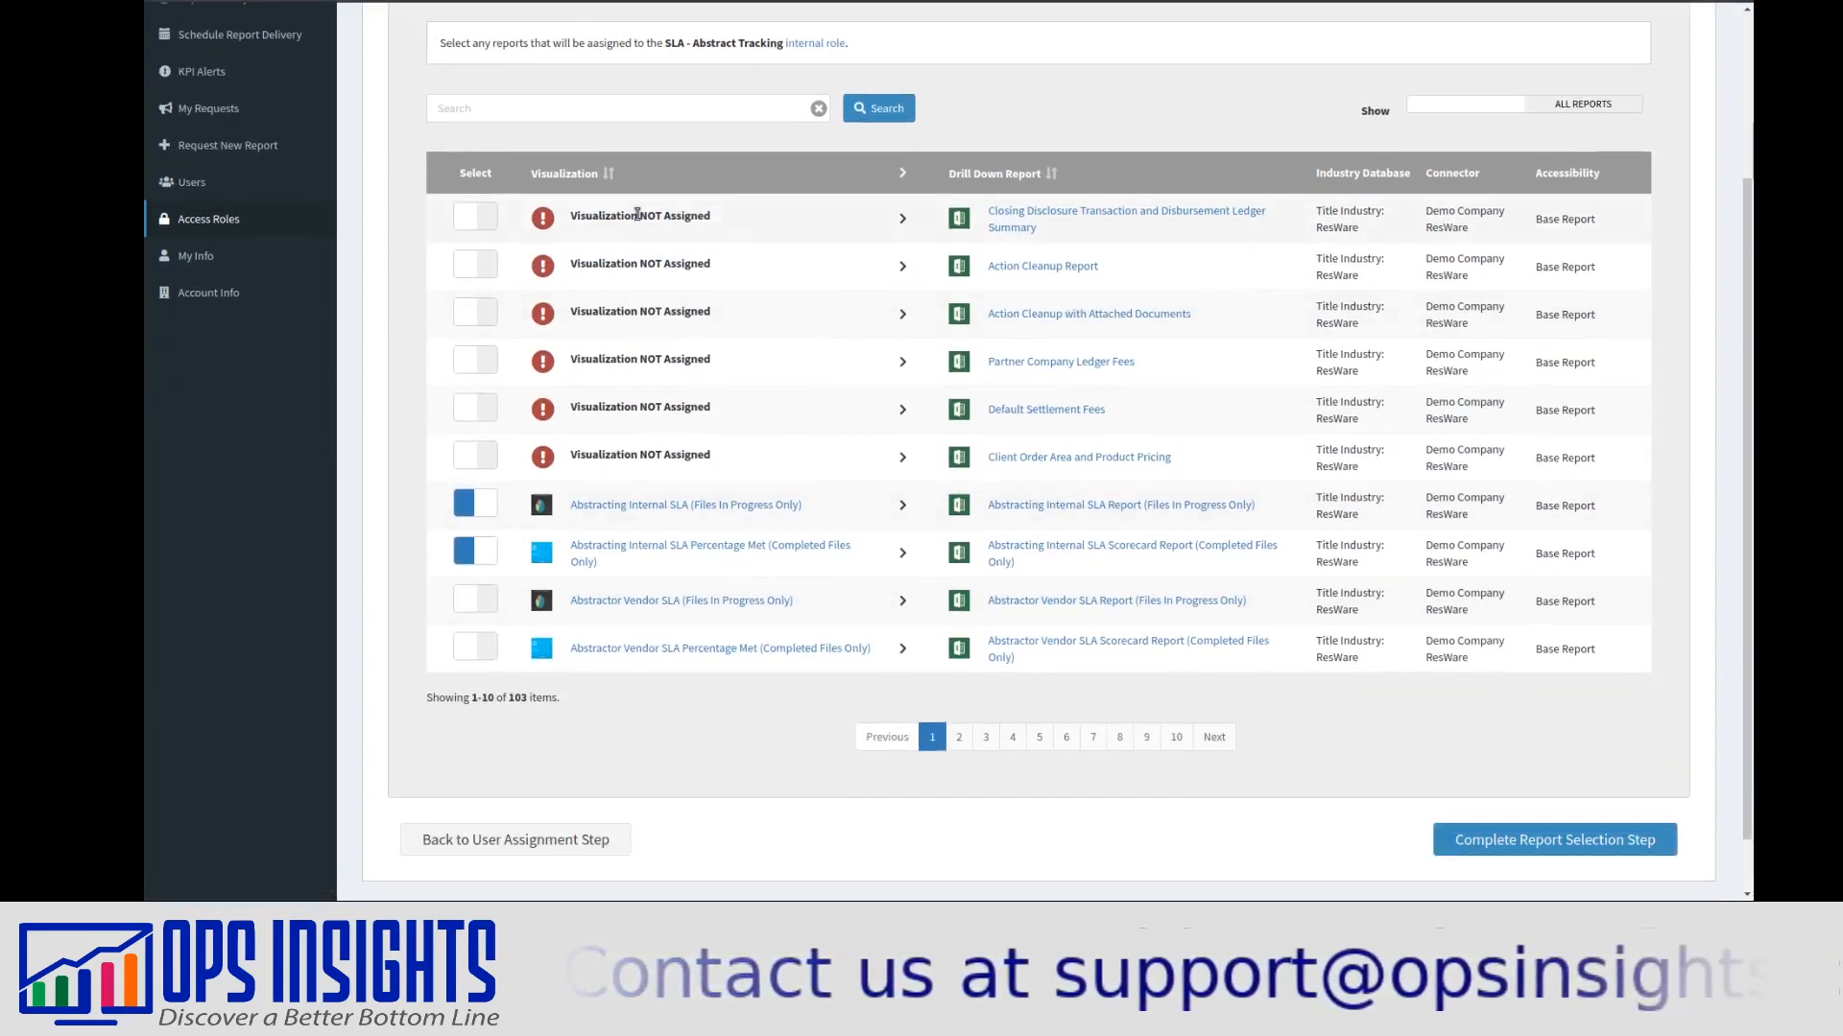
scroll(473, 545, up, 3)
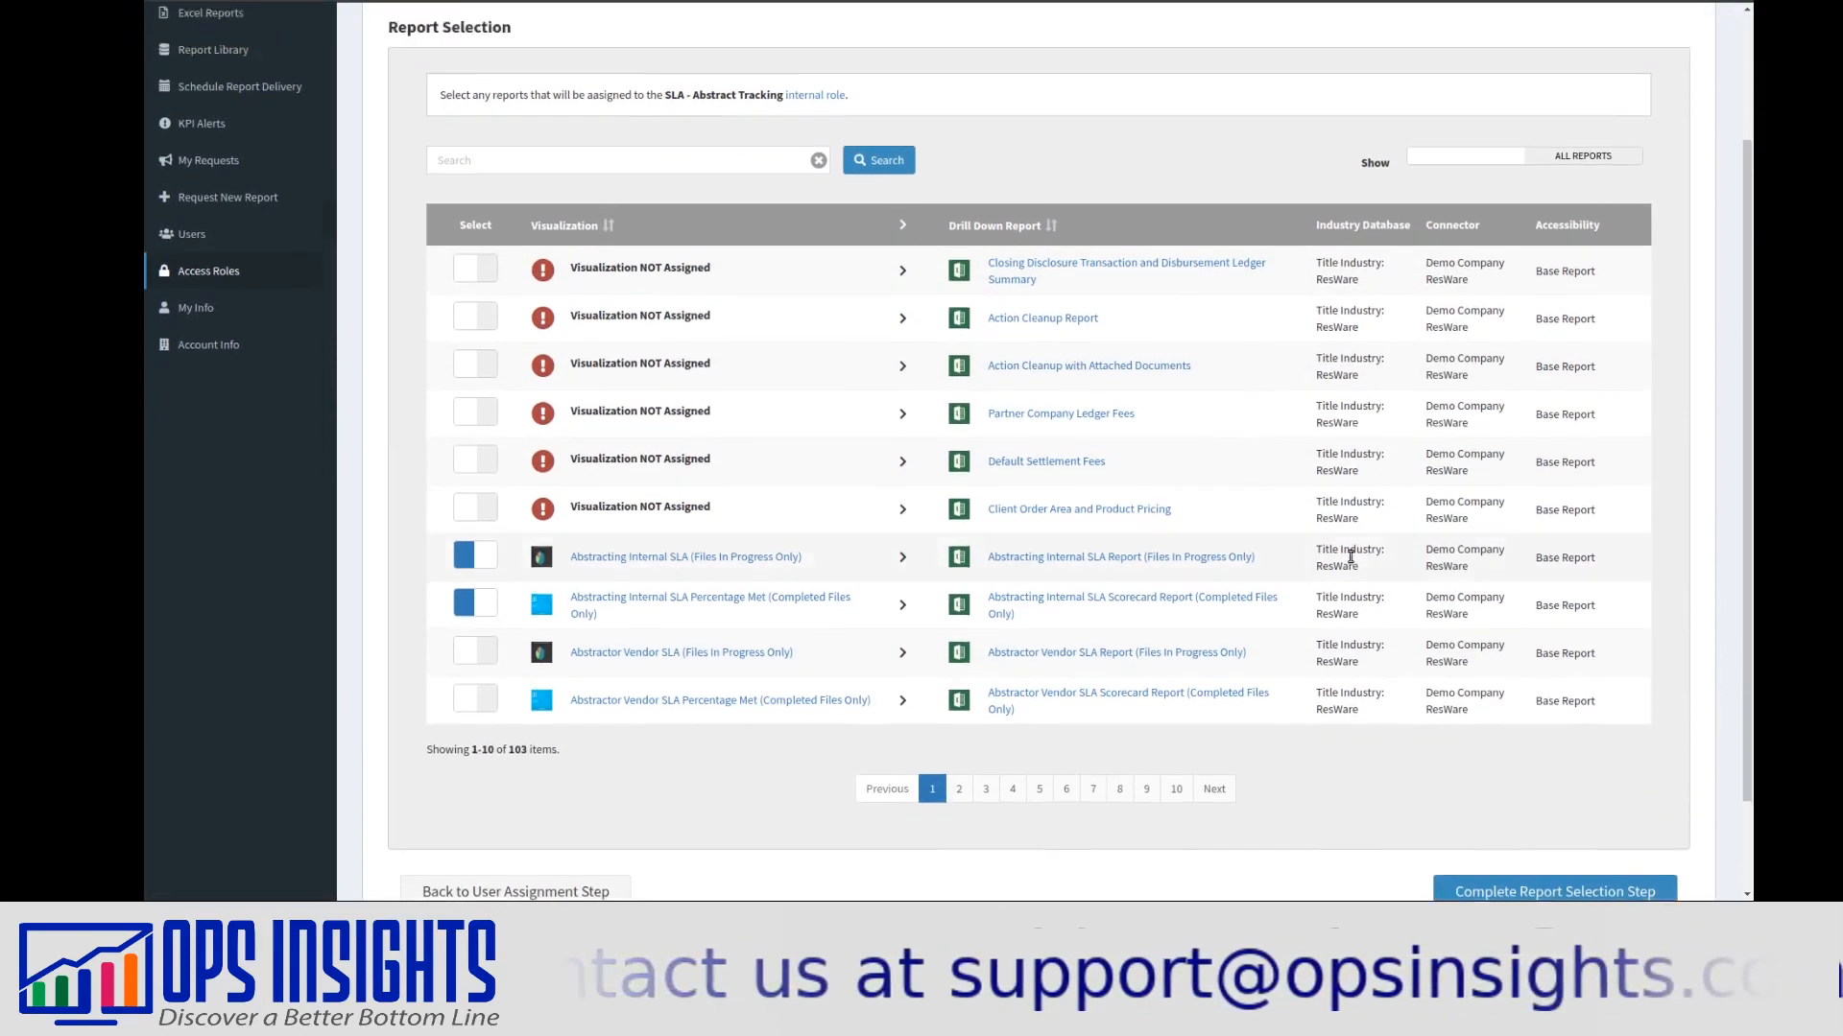
scroll(1440, 672, down, 4)
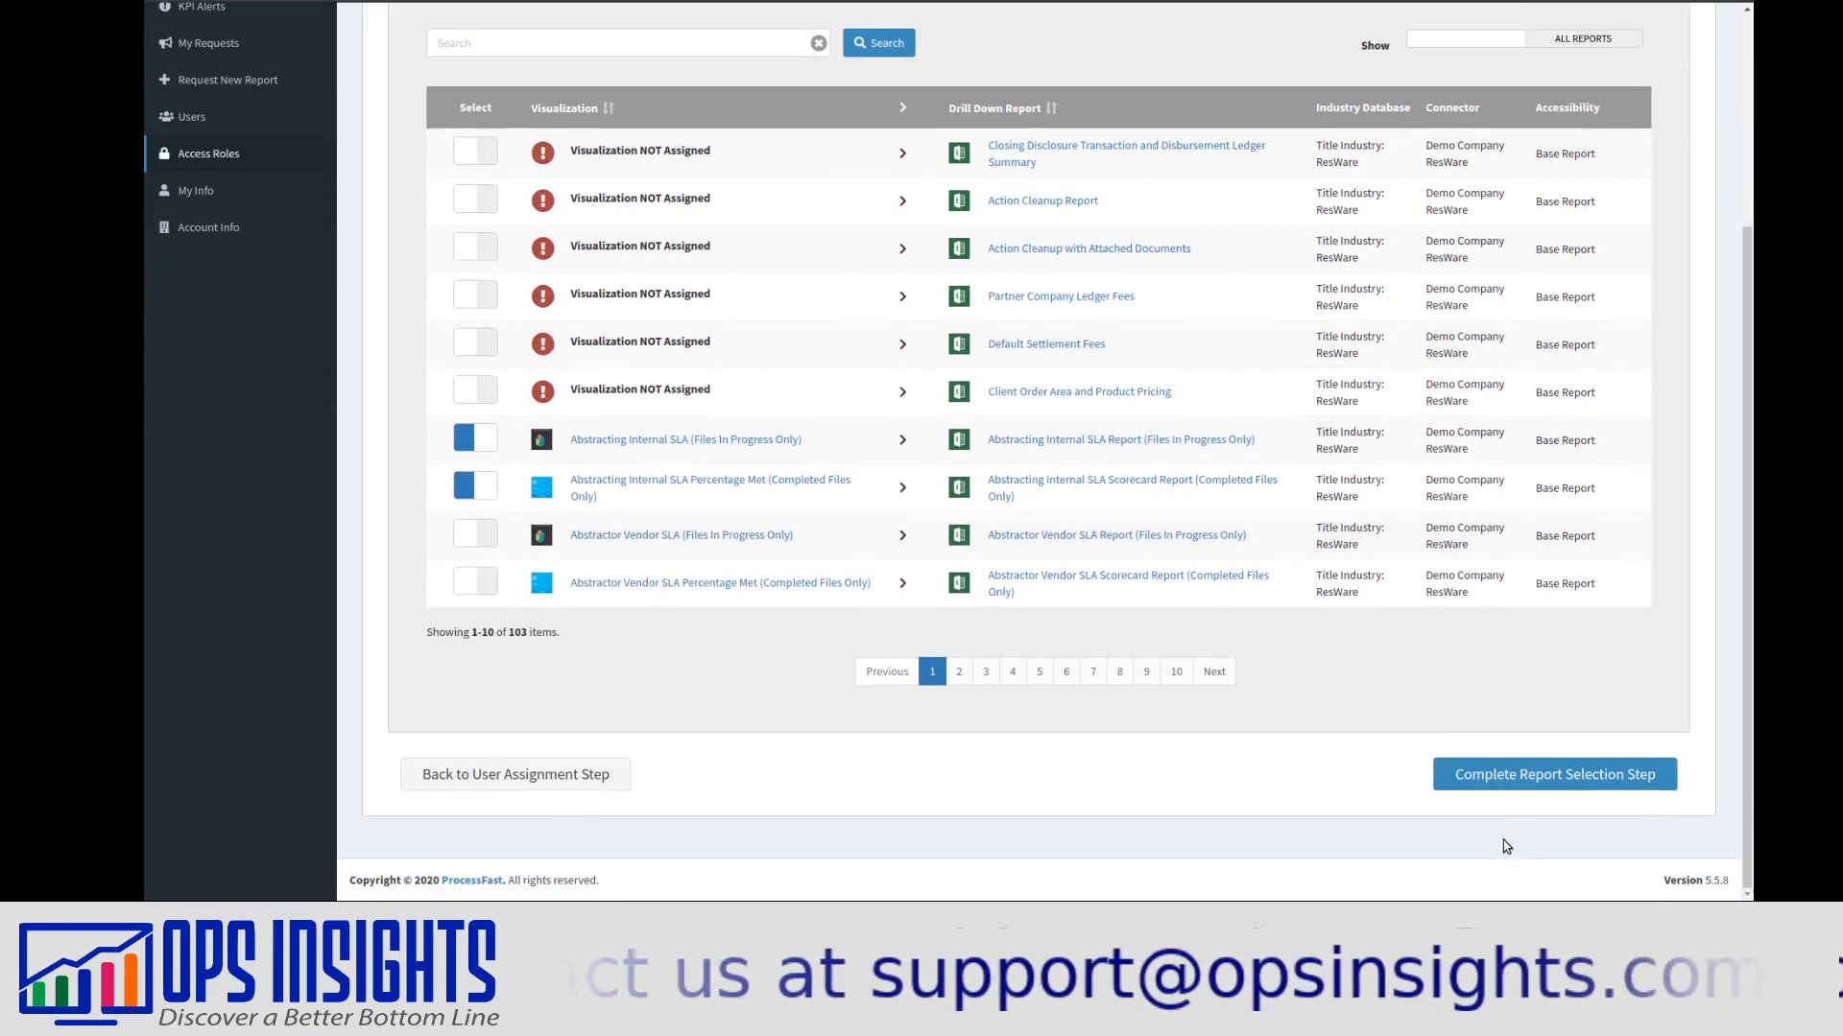
click(1517, 765)
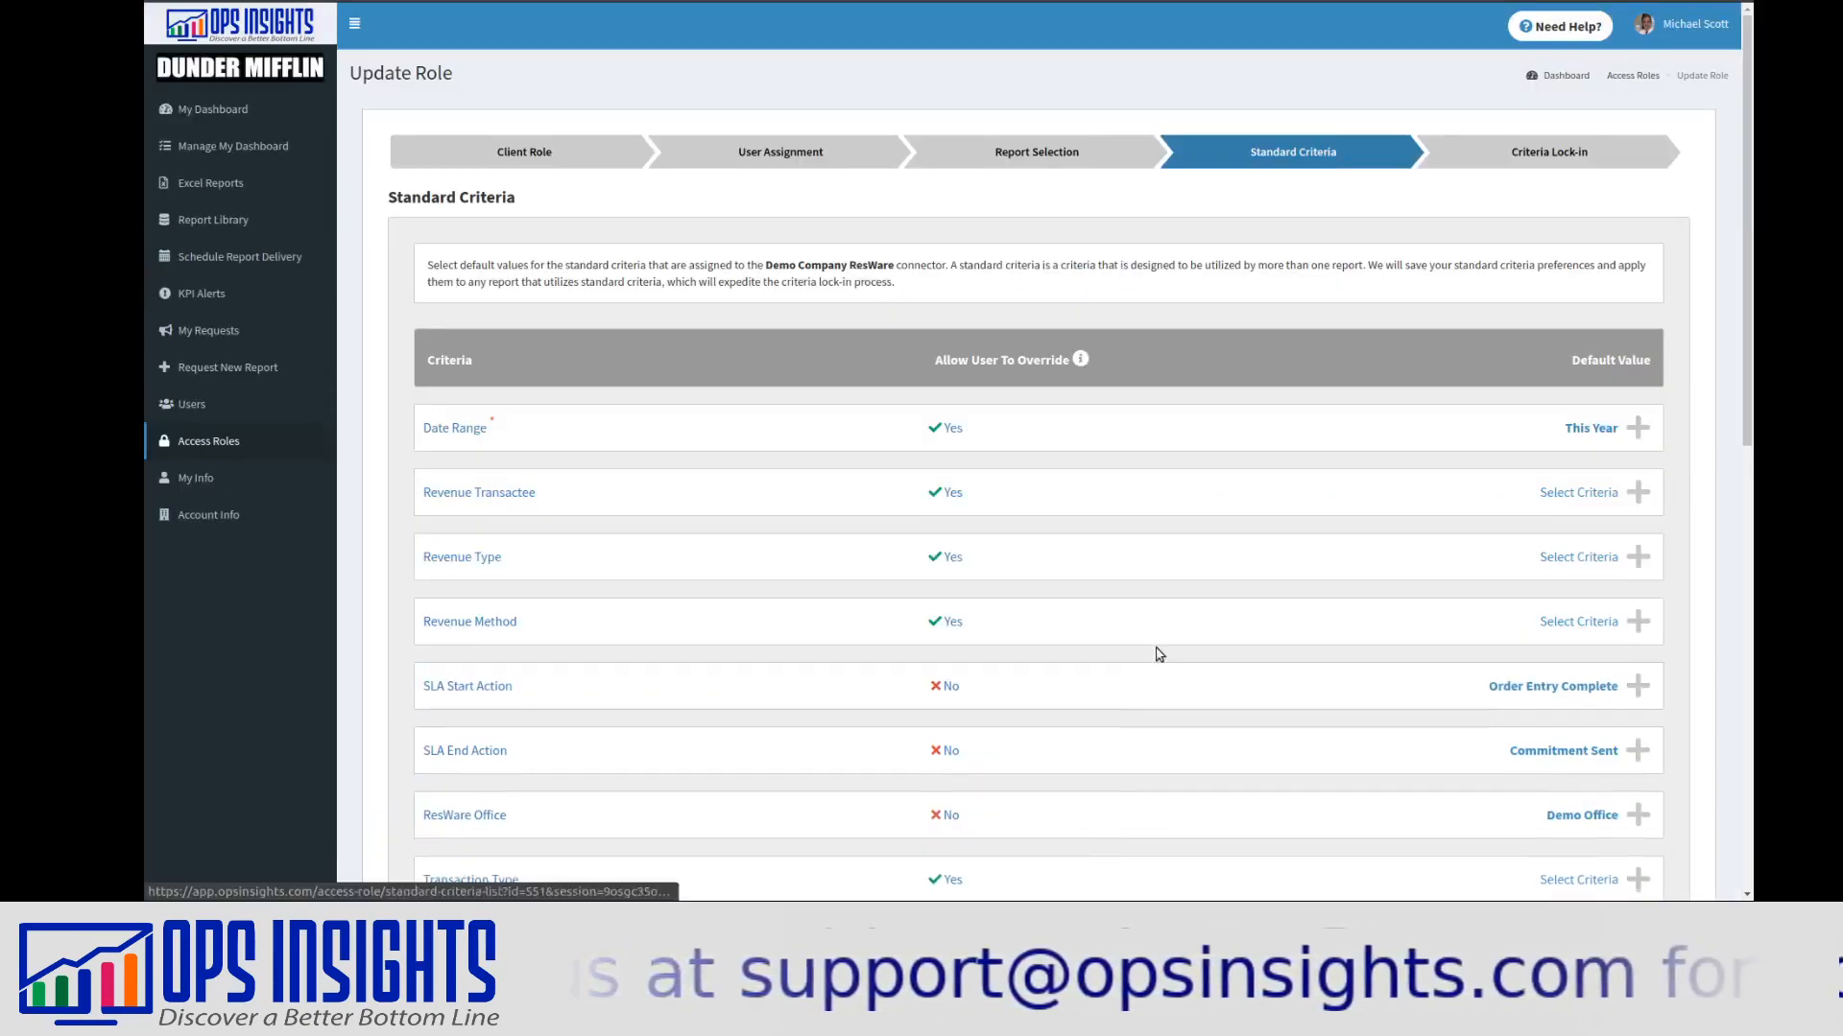
Set the default value of the Date Range standard criterion to This Month and lock it in.
scroll(1142, 643, down, 1)
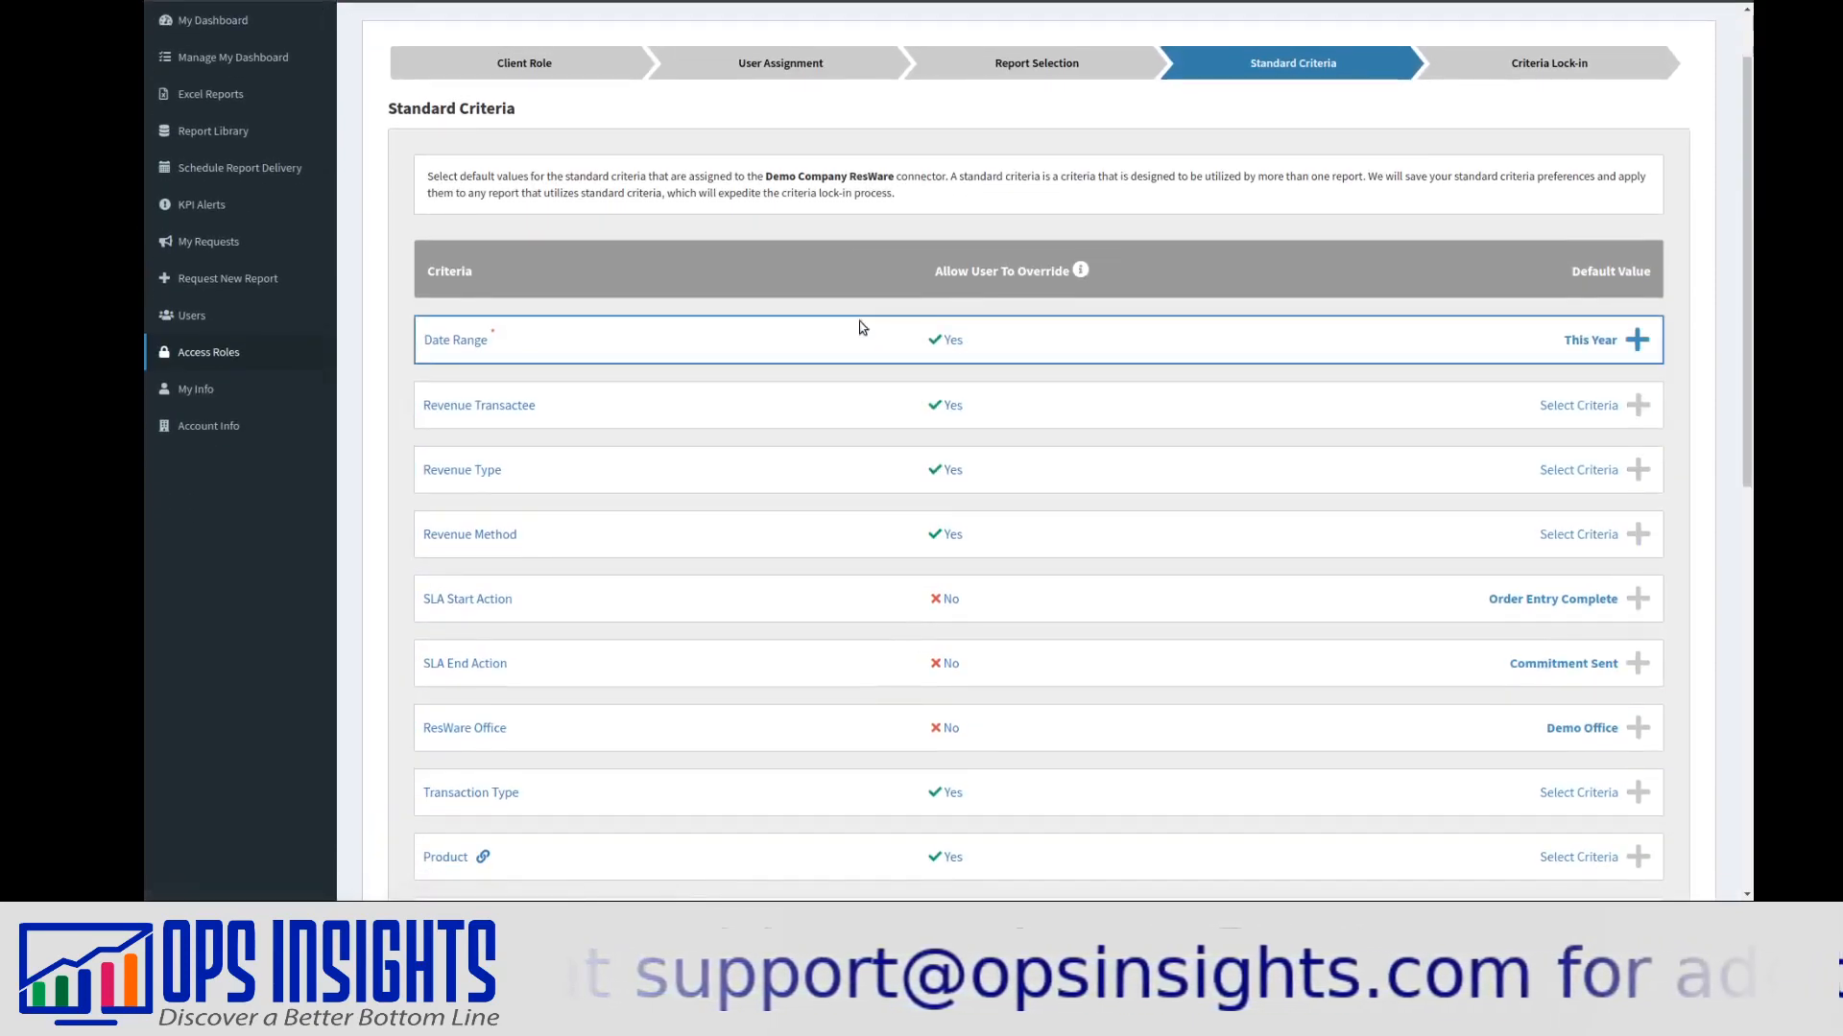
scroll(1173, 461, up, 1)
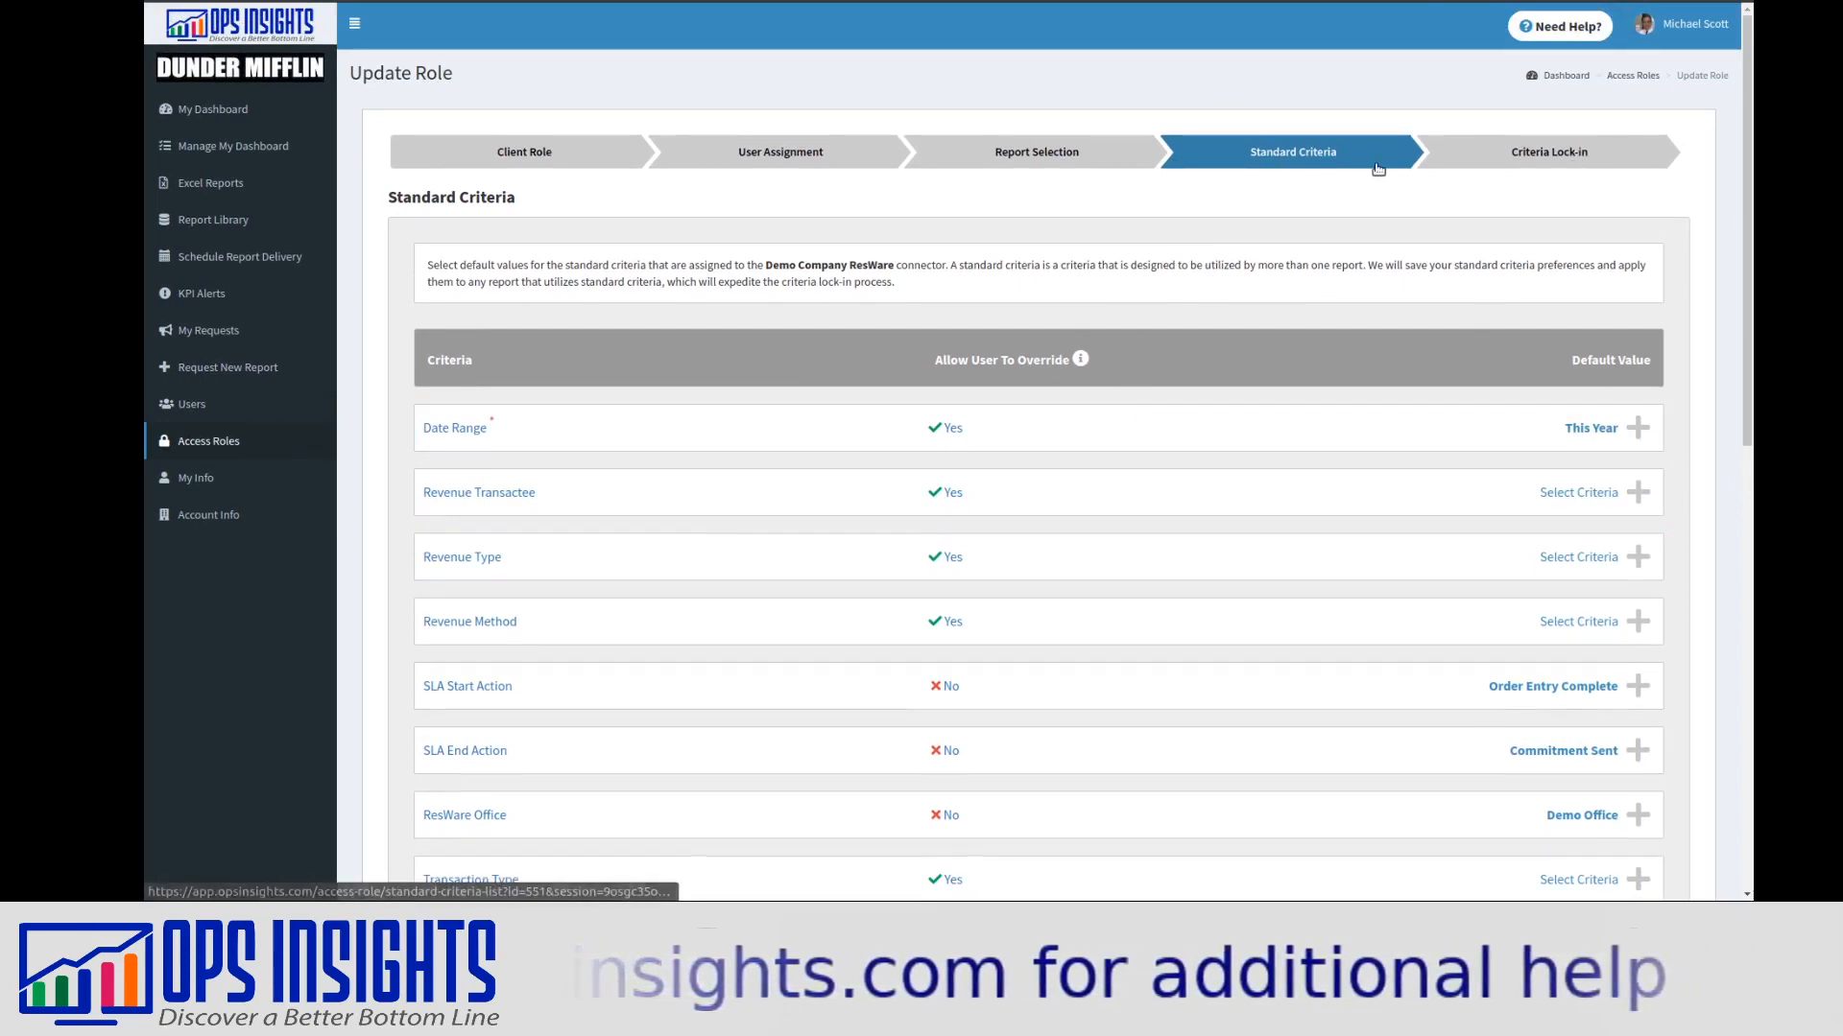
scroll(1386, 451, down, 1)
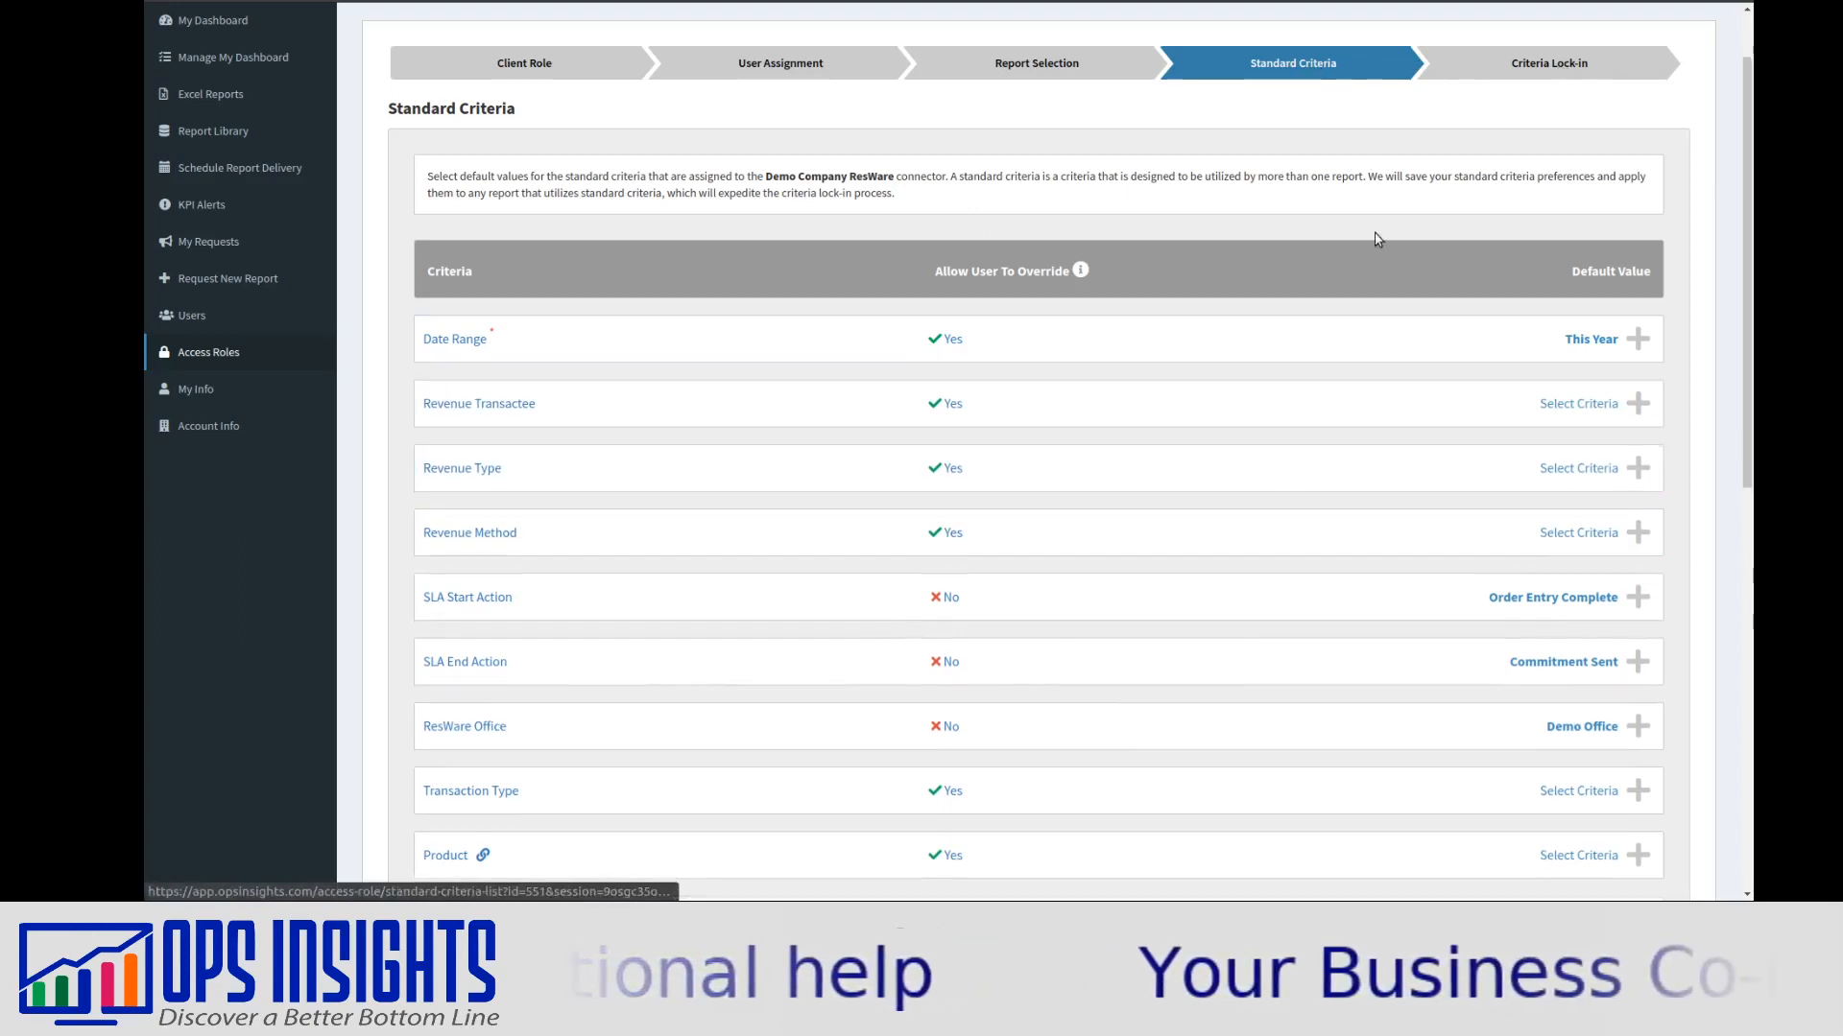
scroll(1180, 490, down, 1)
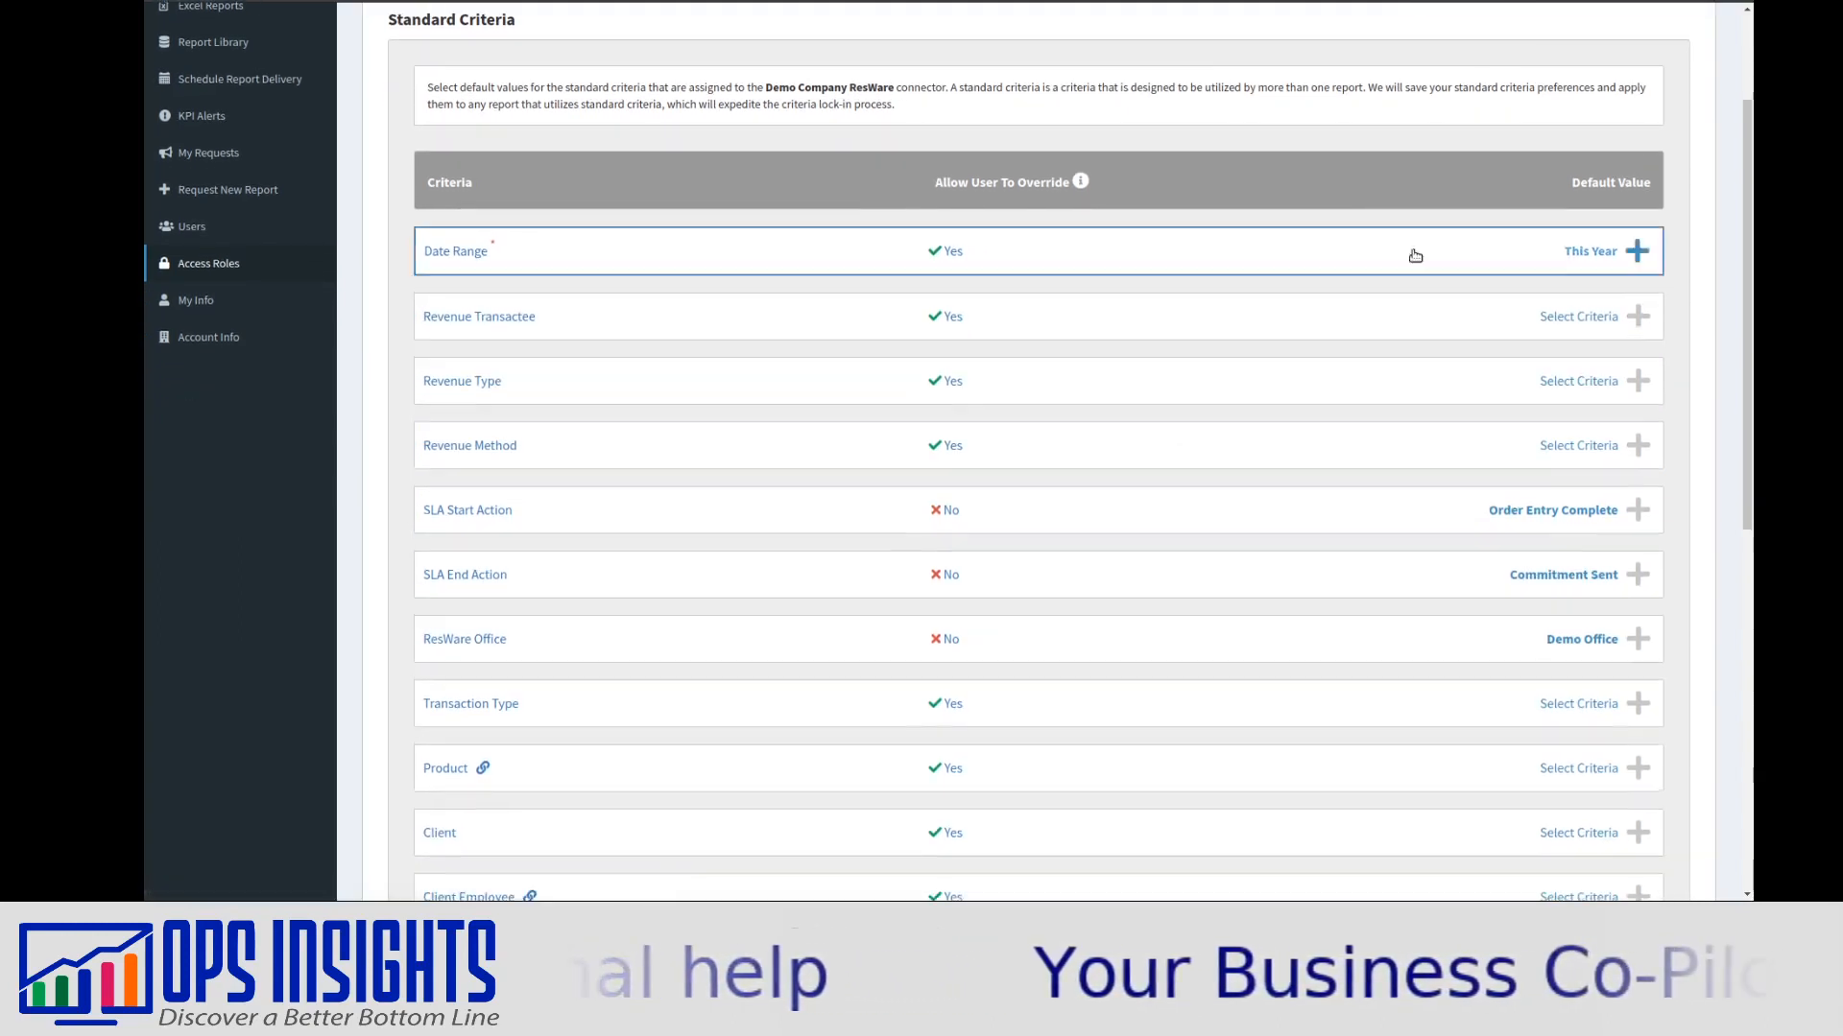
scroll(1382, 279, up, 2)
scroll(1153, 306, down, 2)
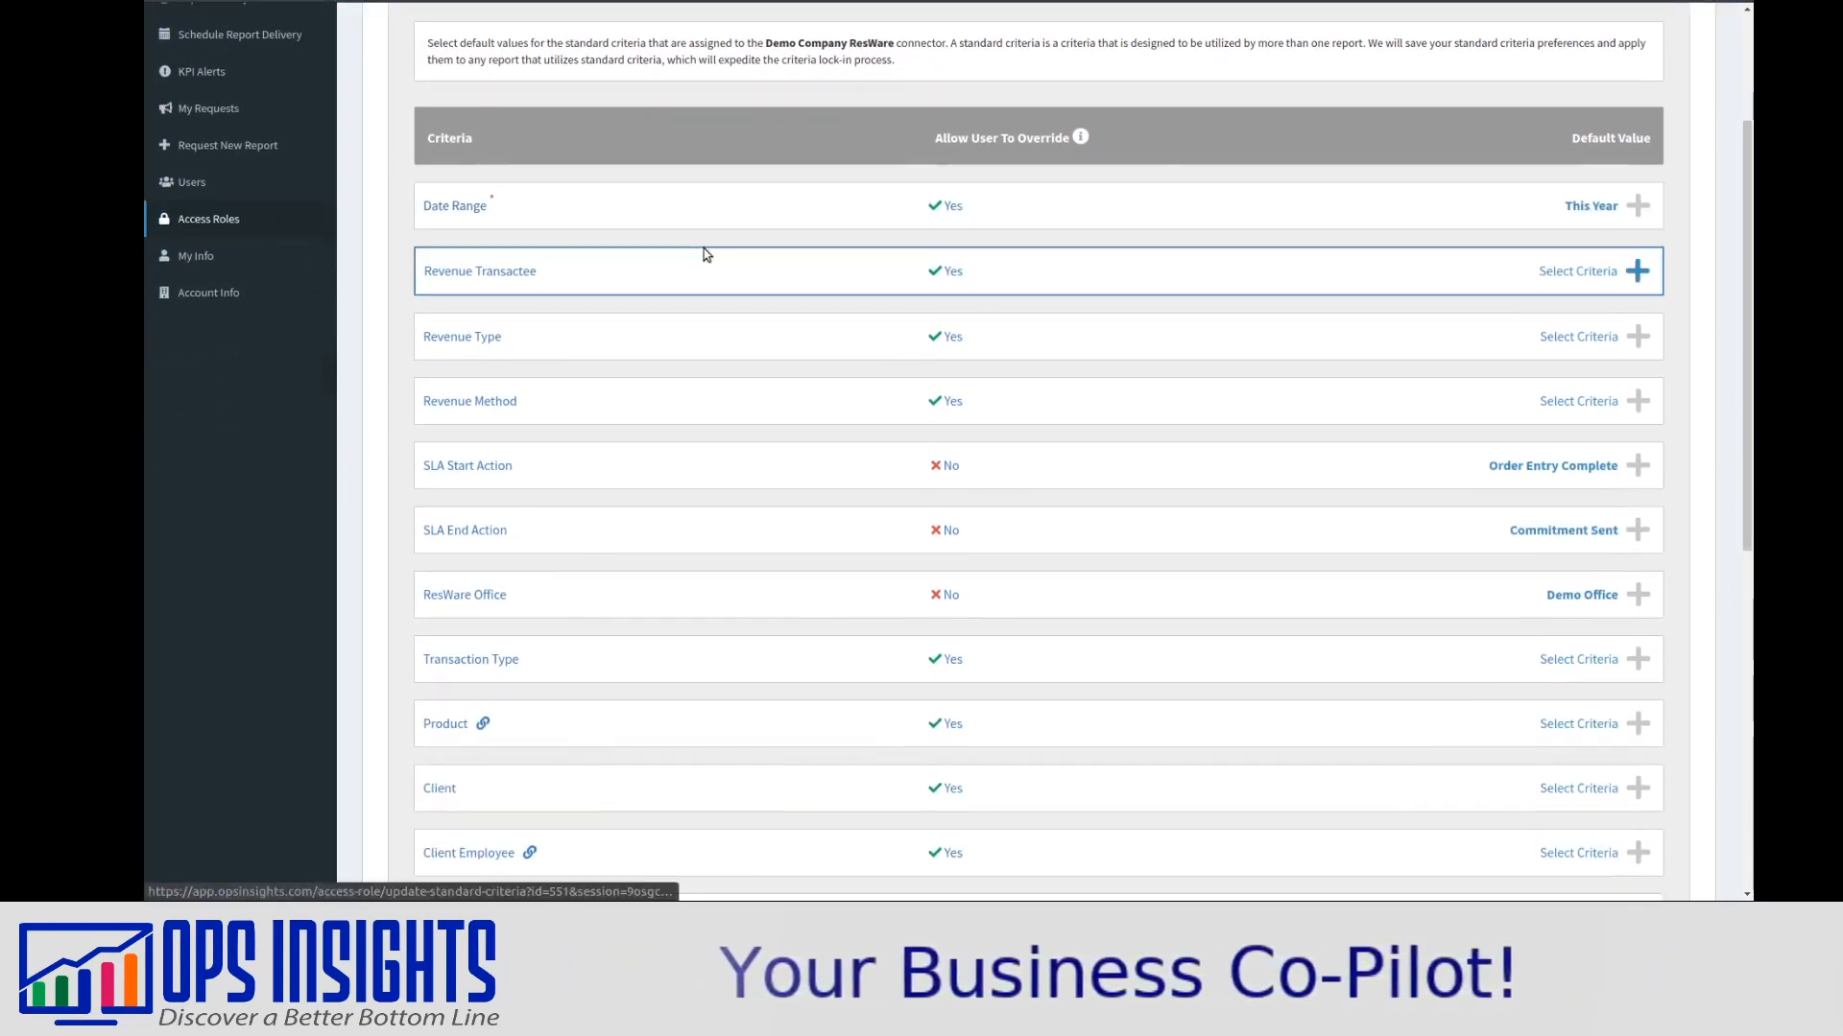
click(1602, 214)
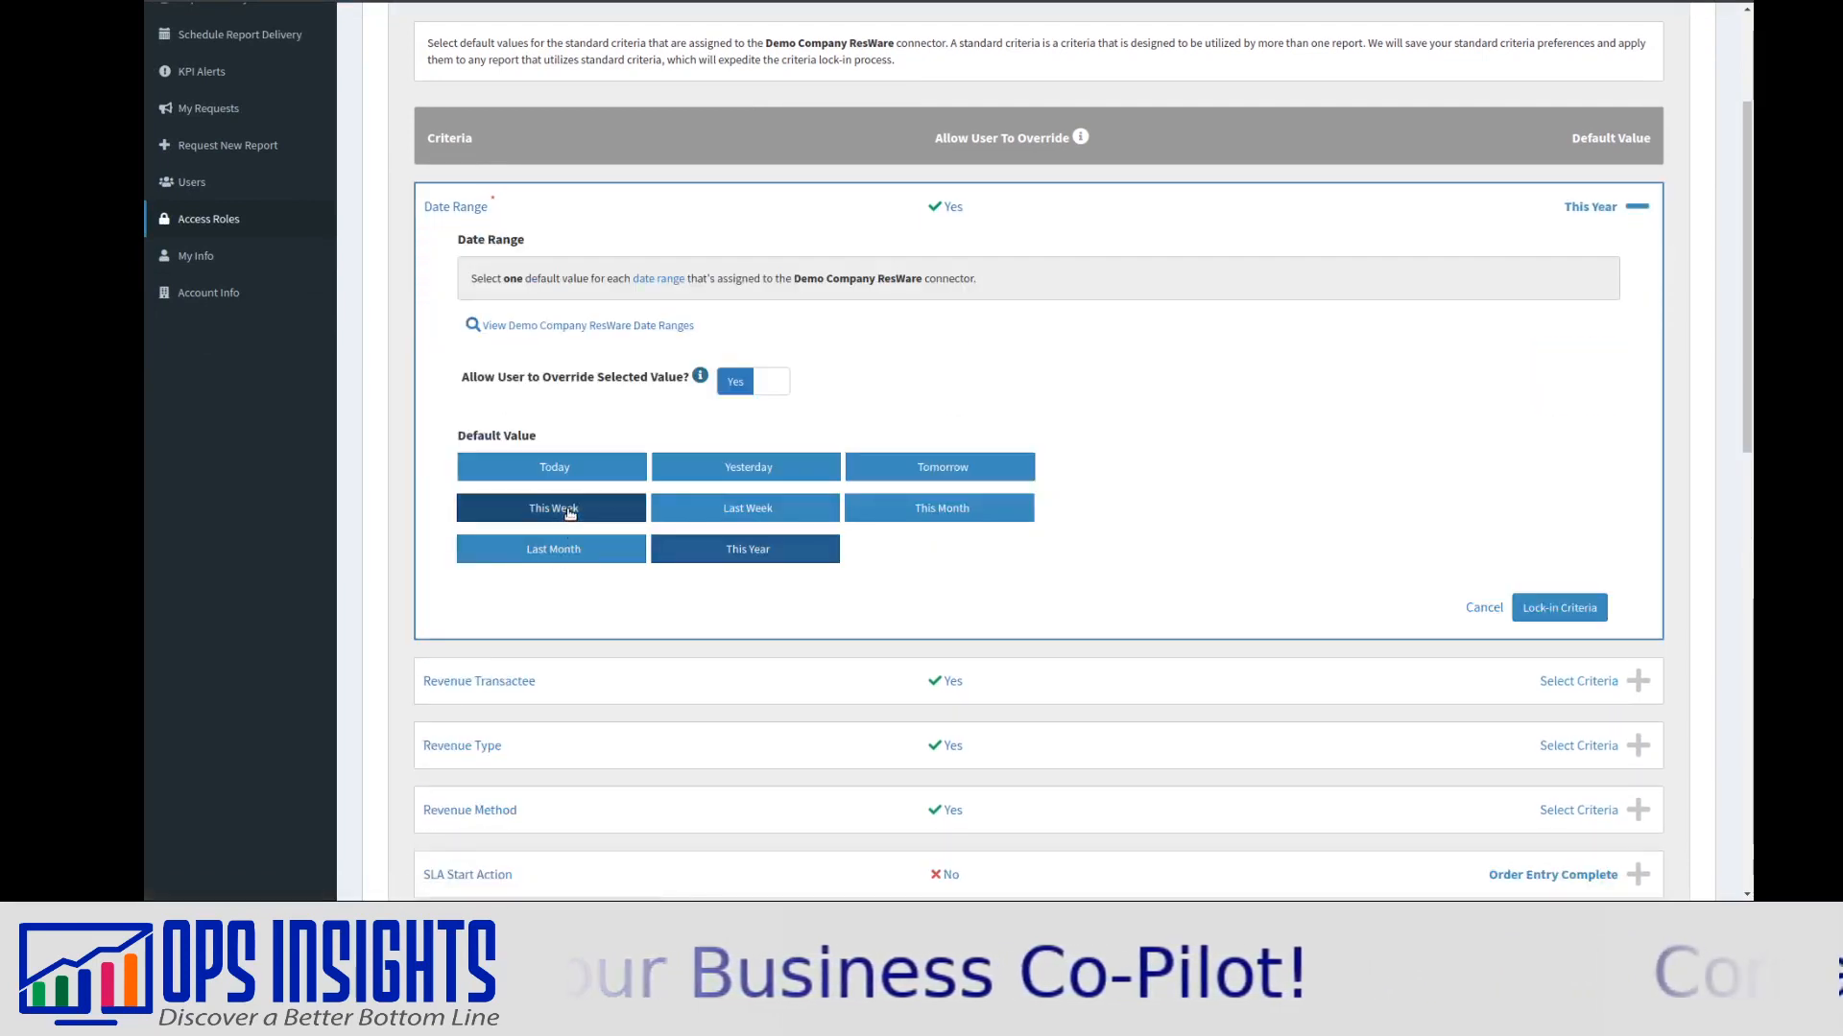
click(569, 517)
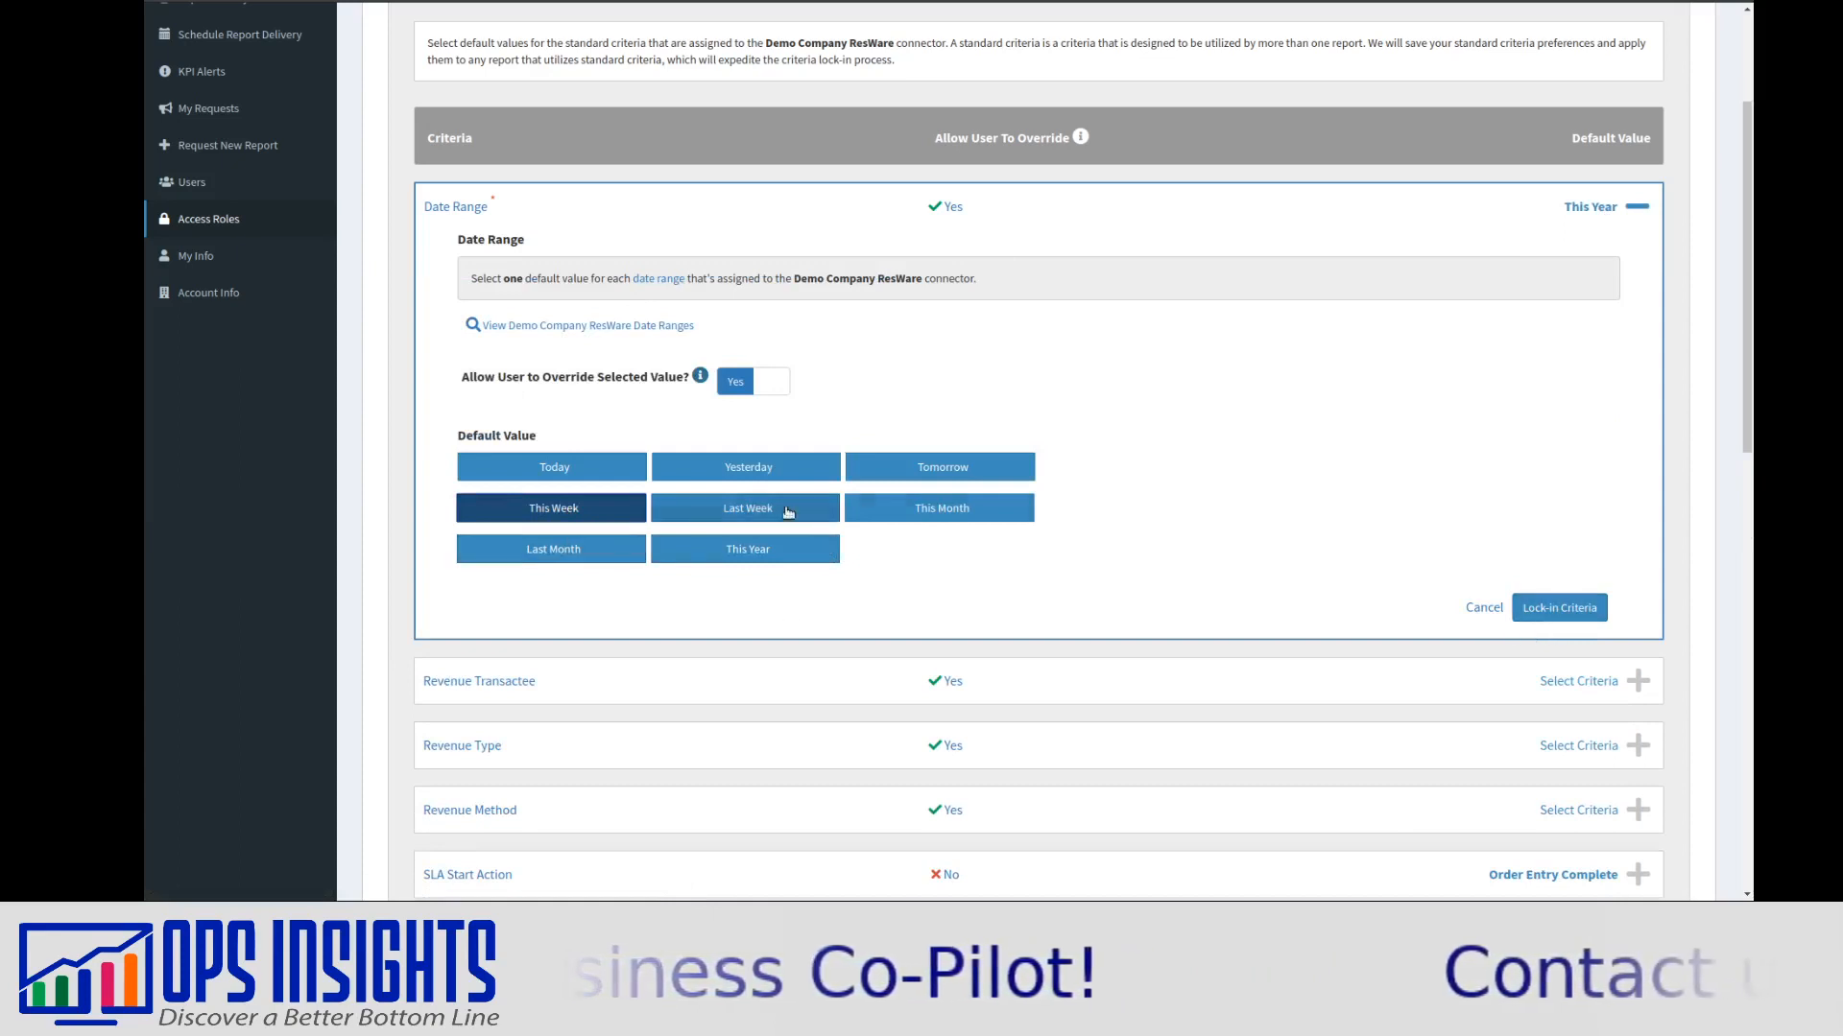
click(949, 515)
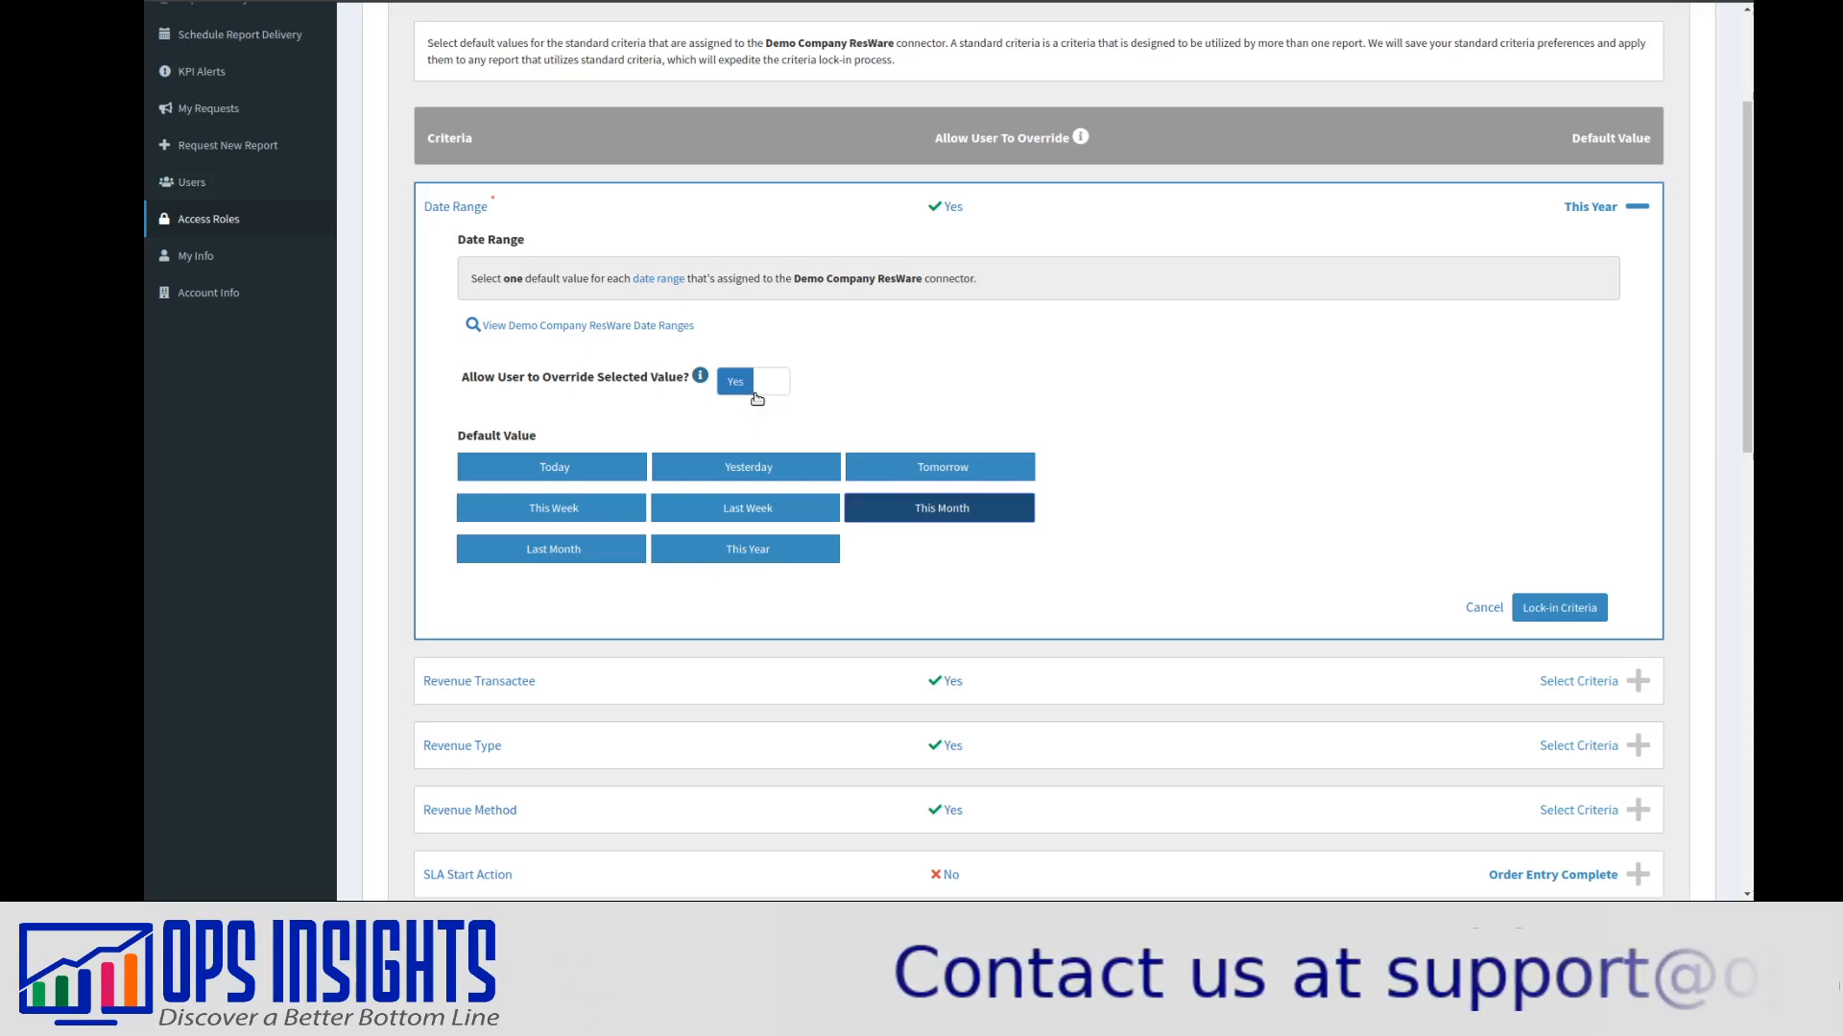
click(1552, 609)
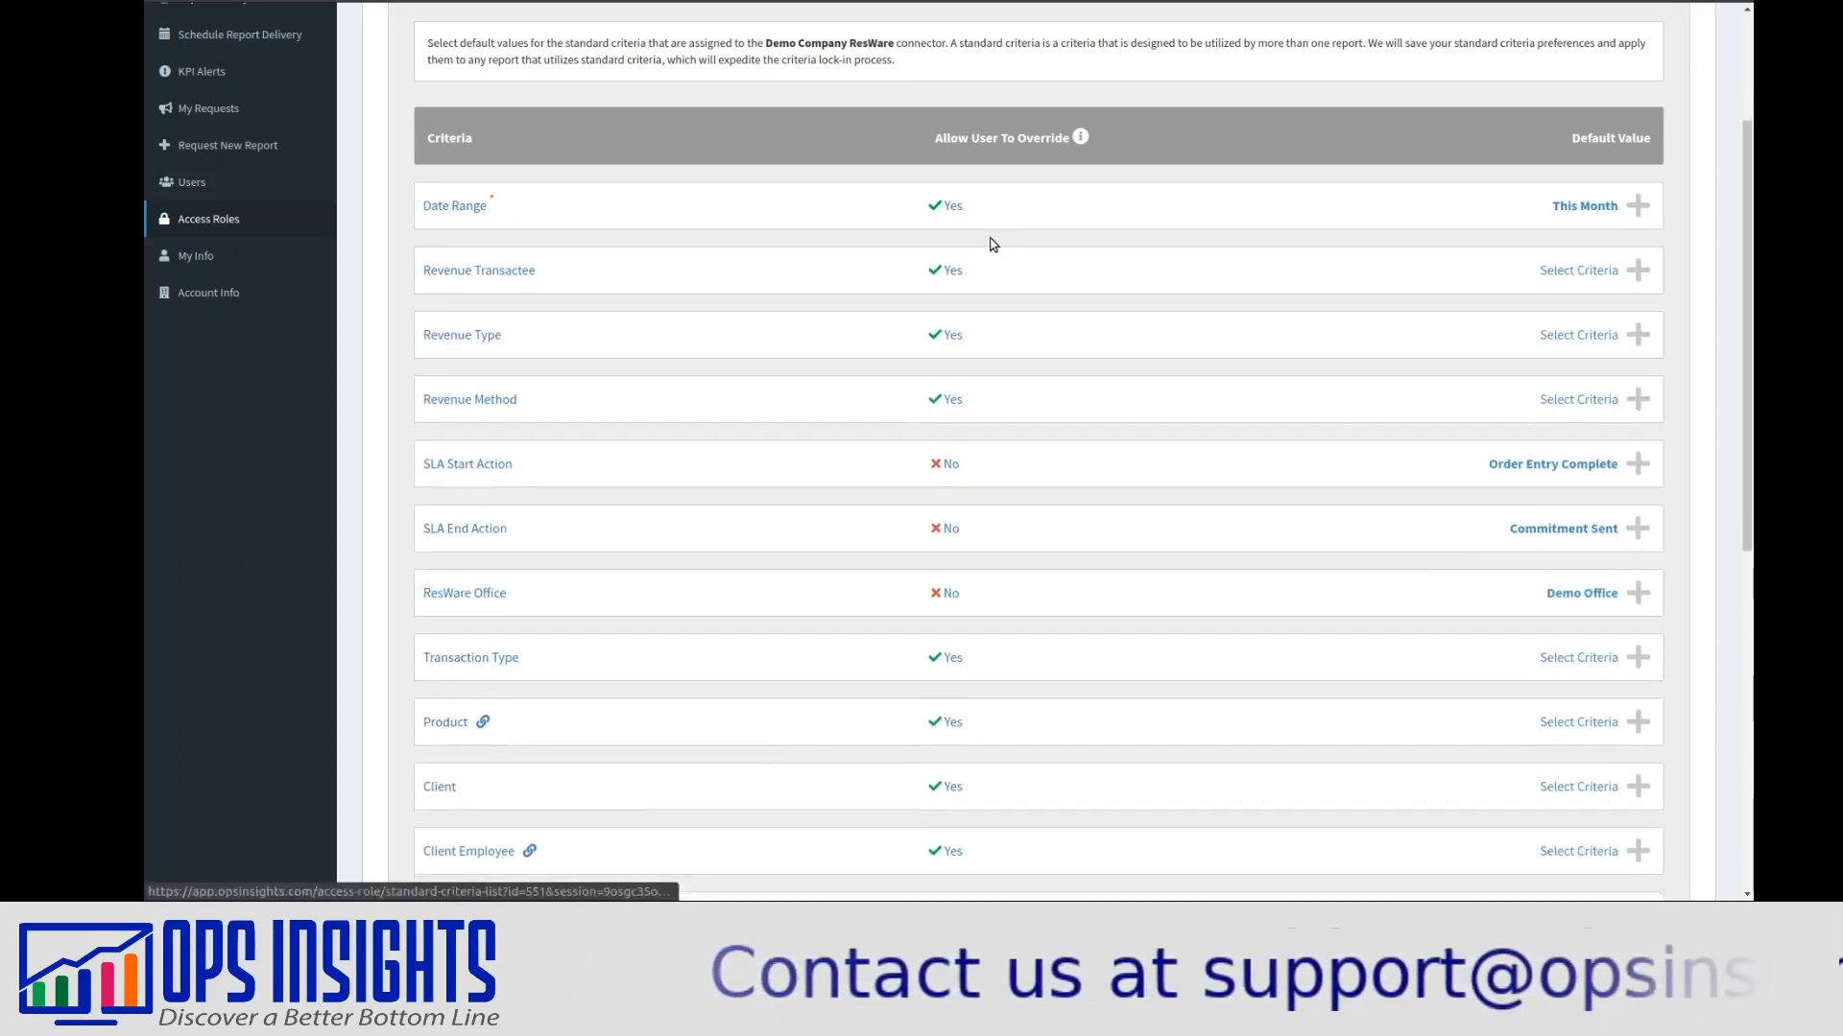
Review the standard criteria defaults and lock in the SLA End Action criterion as Commitment Sent without user override.
scroll(1637, 312, down, 1)
scroll(1626, 414, down, 1)
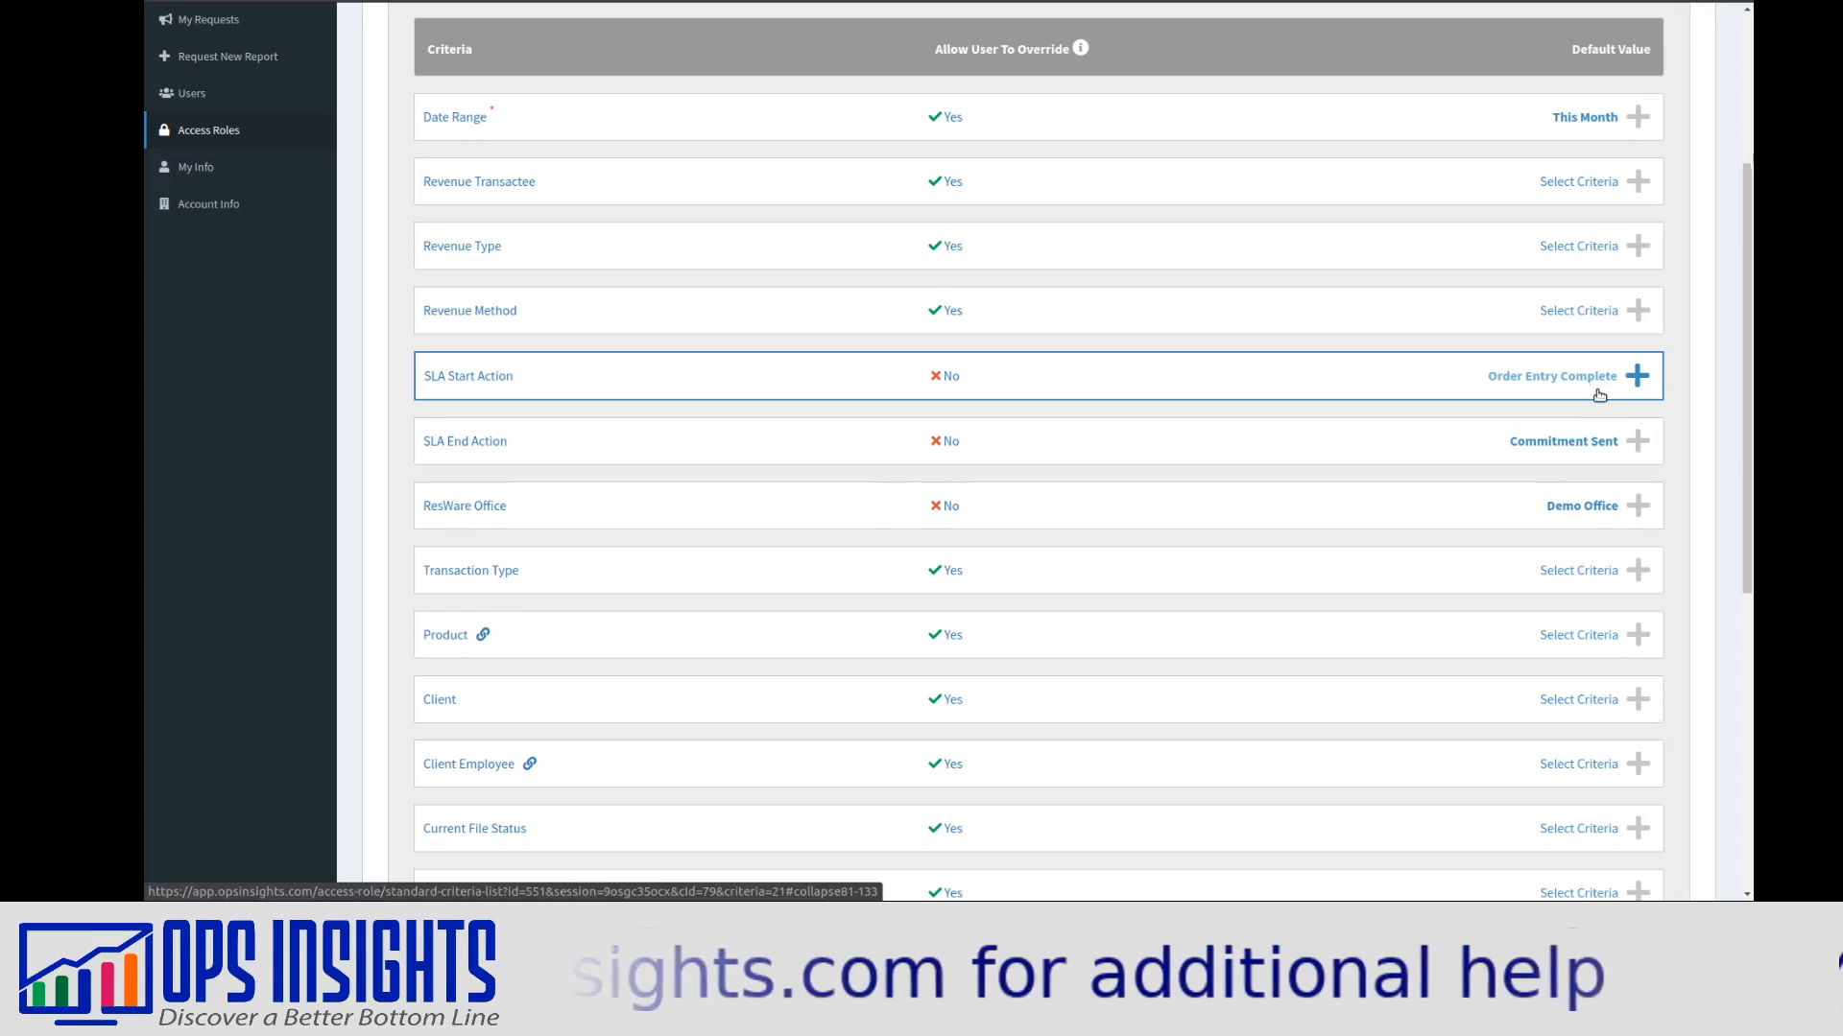
scroll(1599, 394, down, 6)
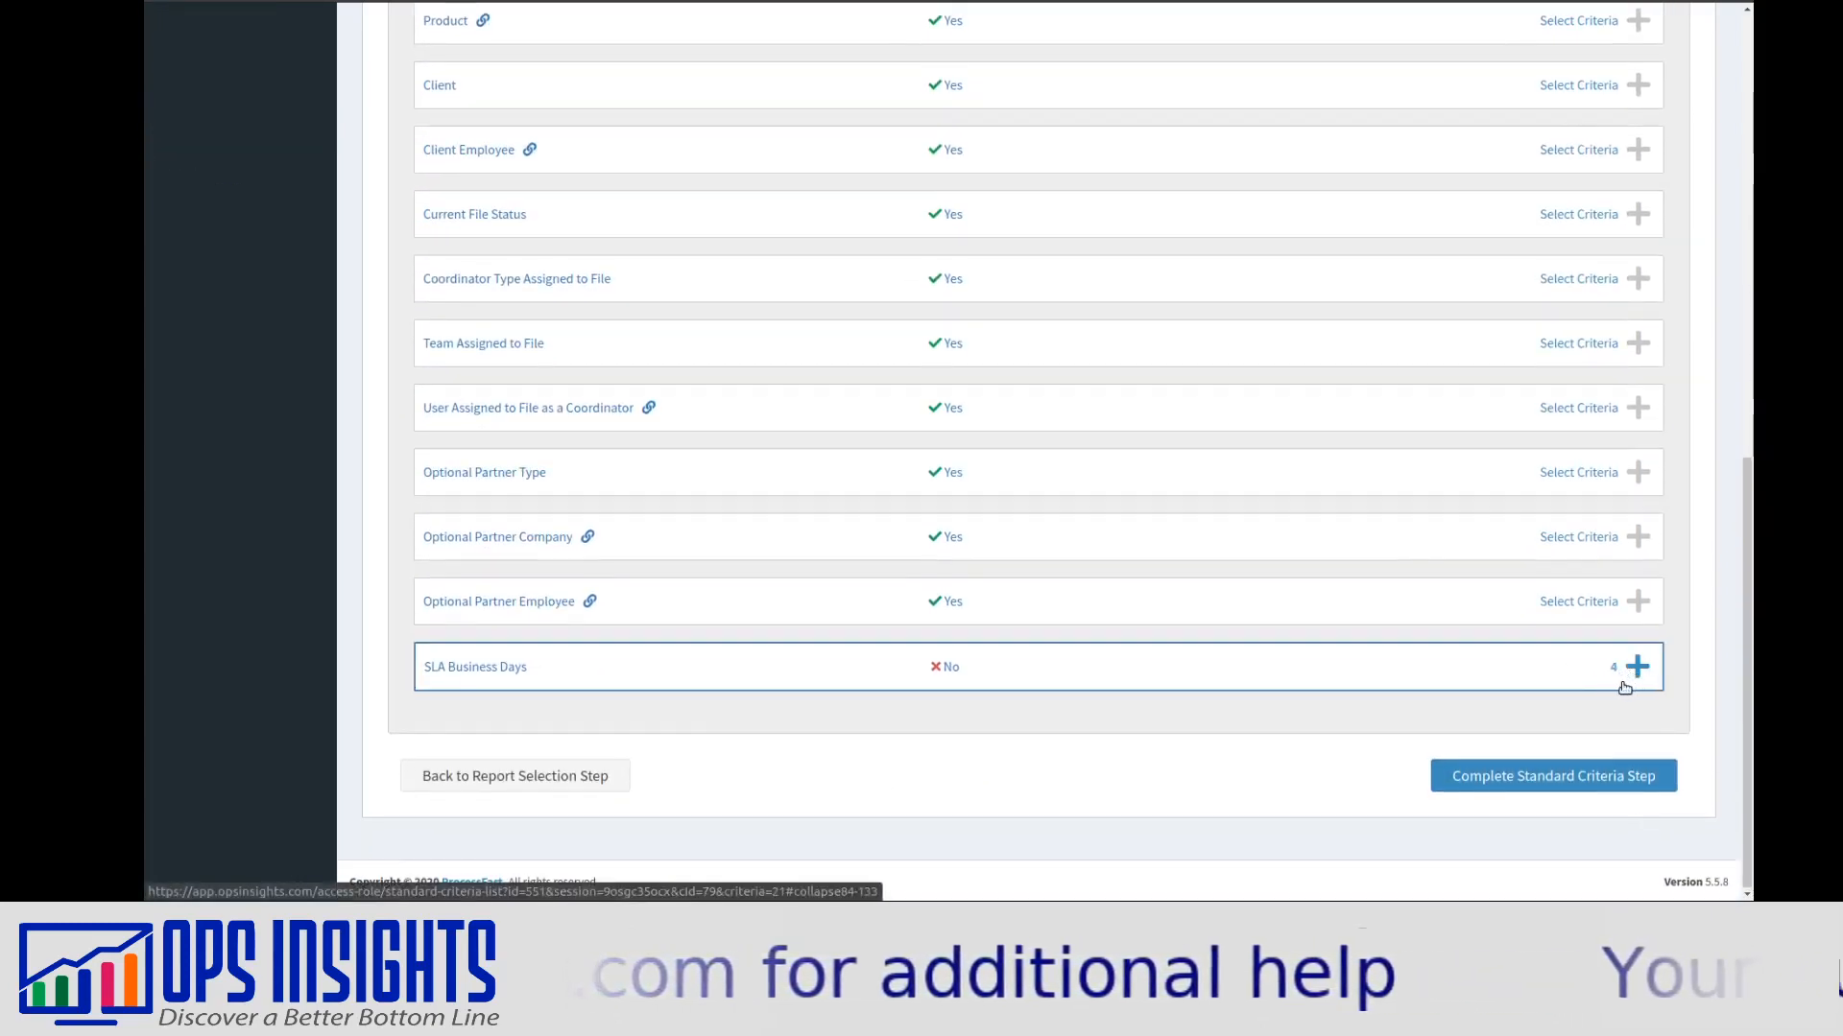
scroll(1624, 687, up, 6)
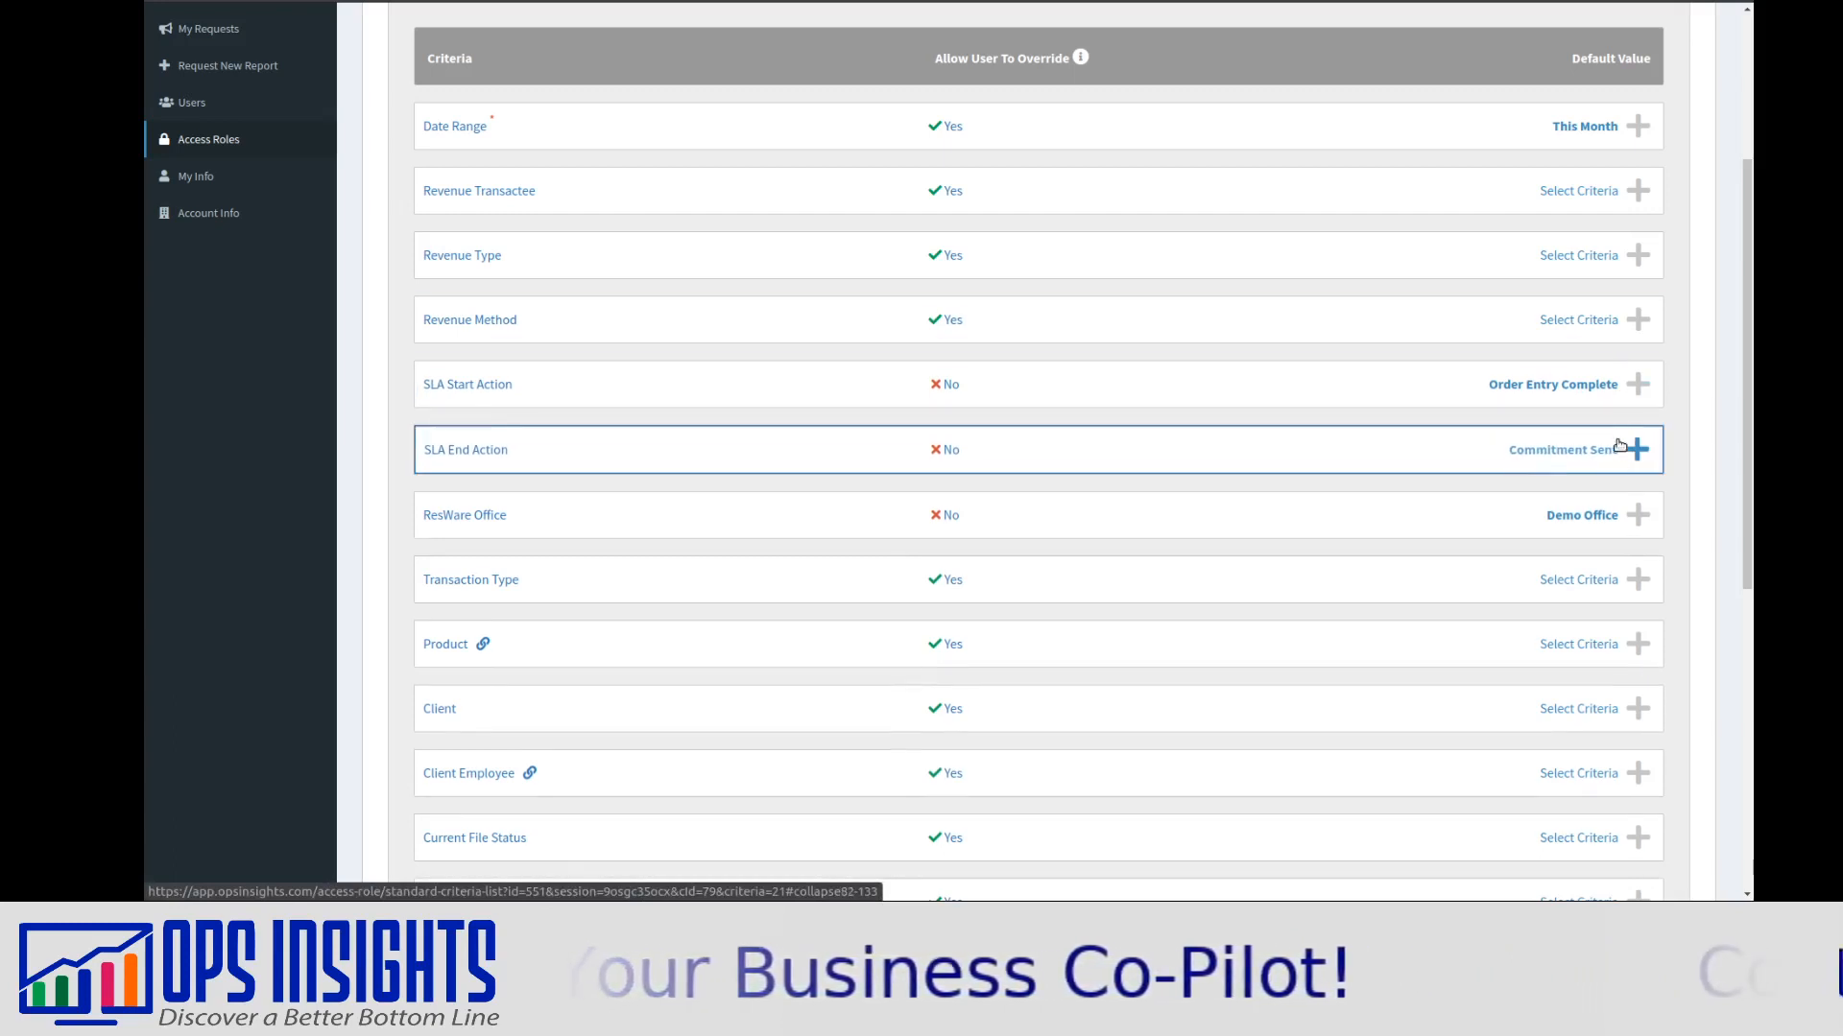
click(1590, 457)
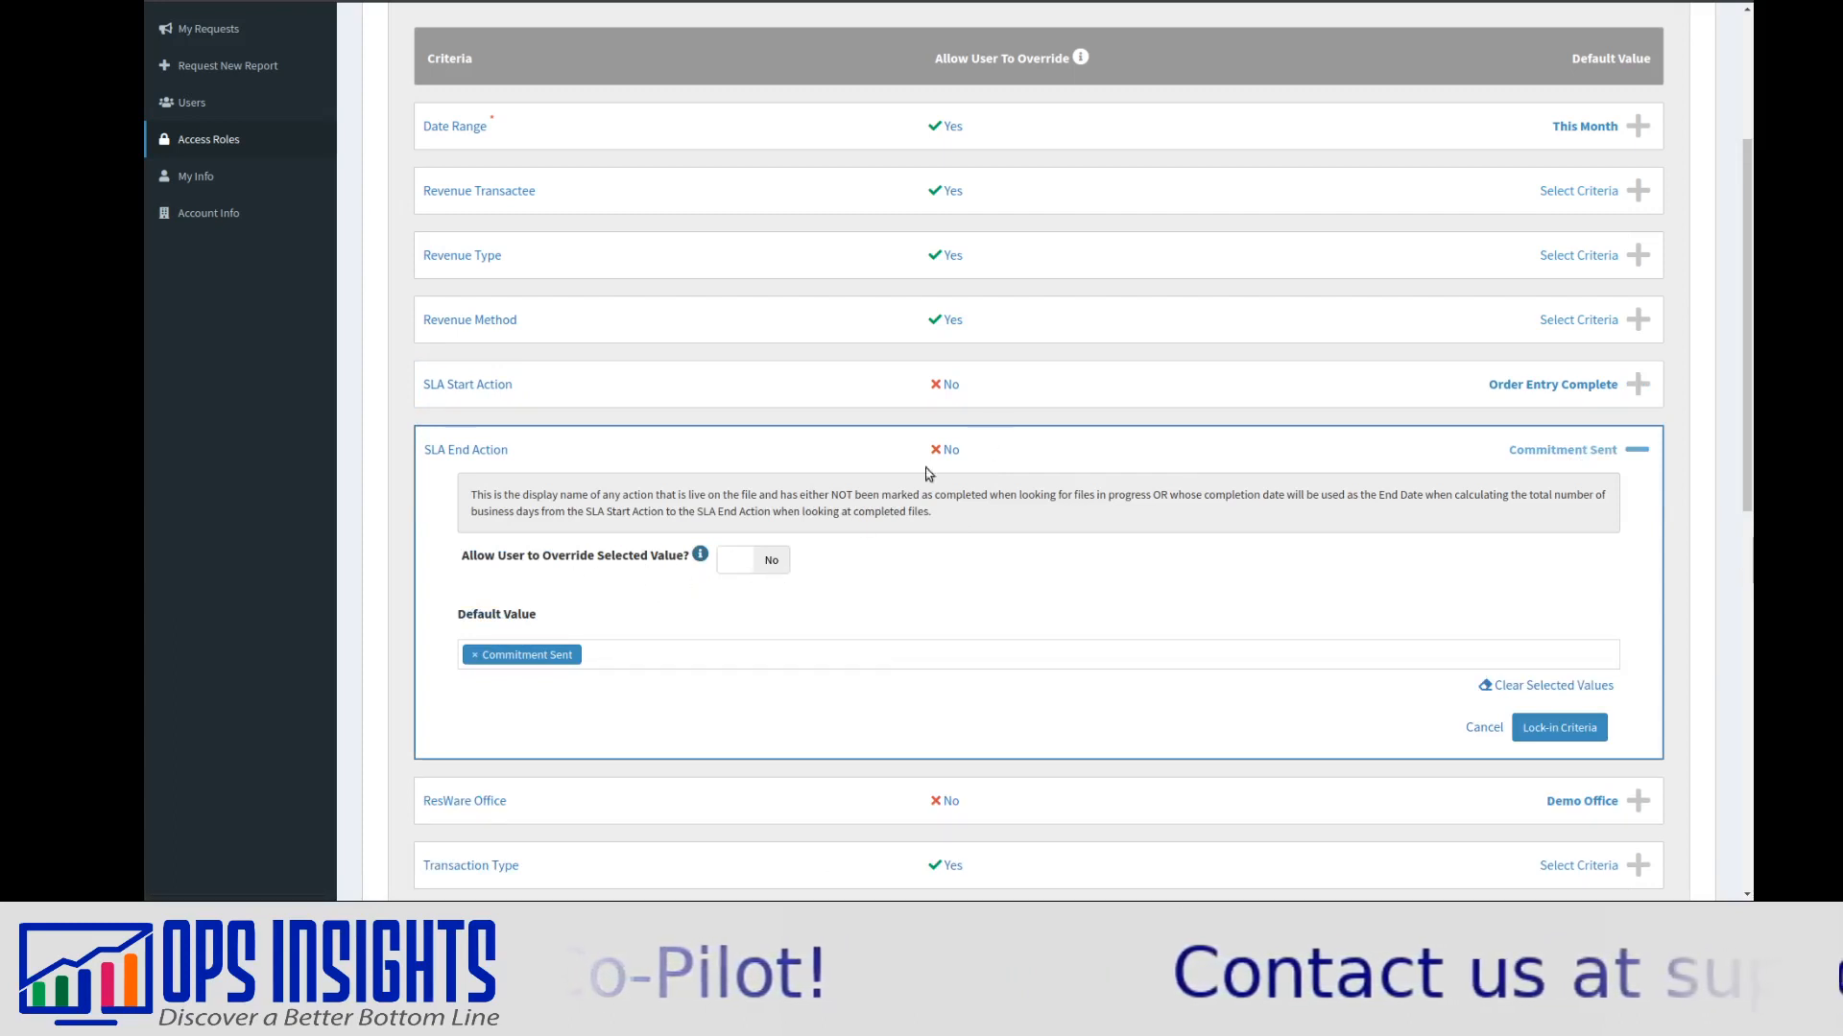
click(1579, 735)
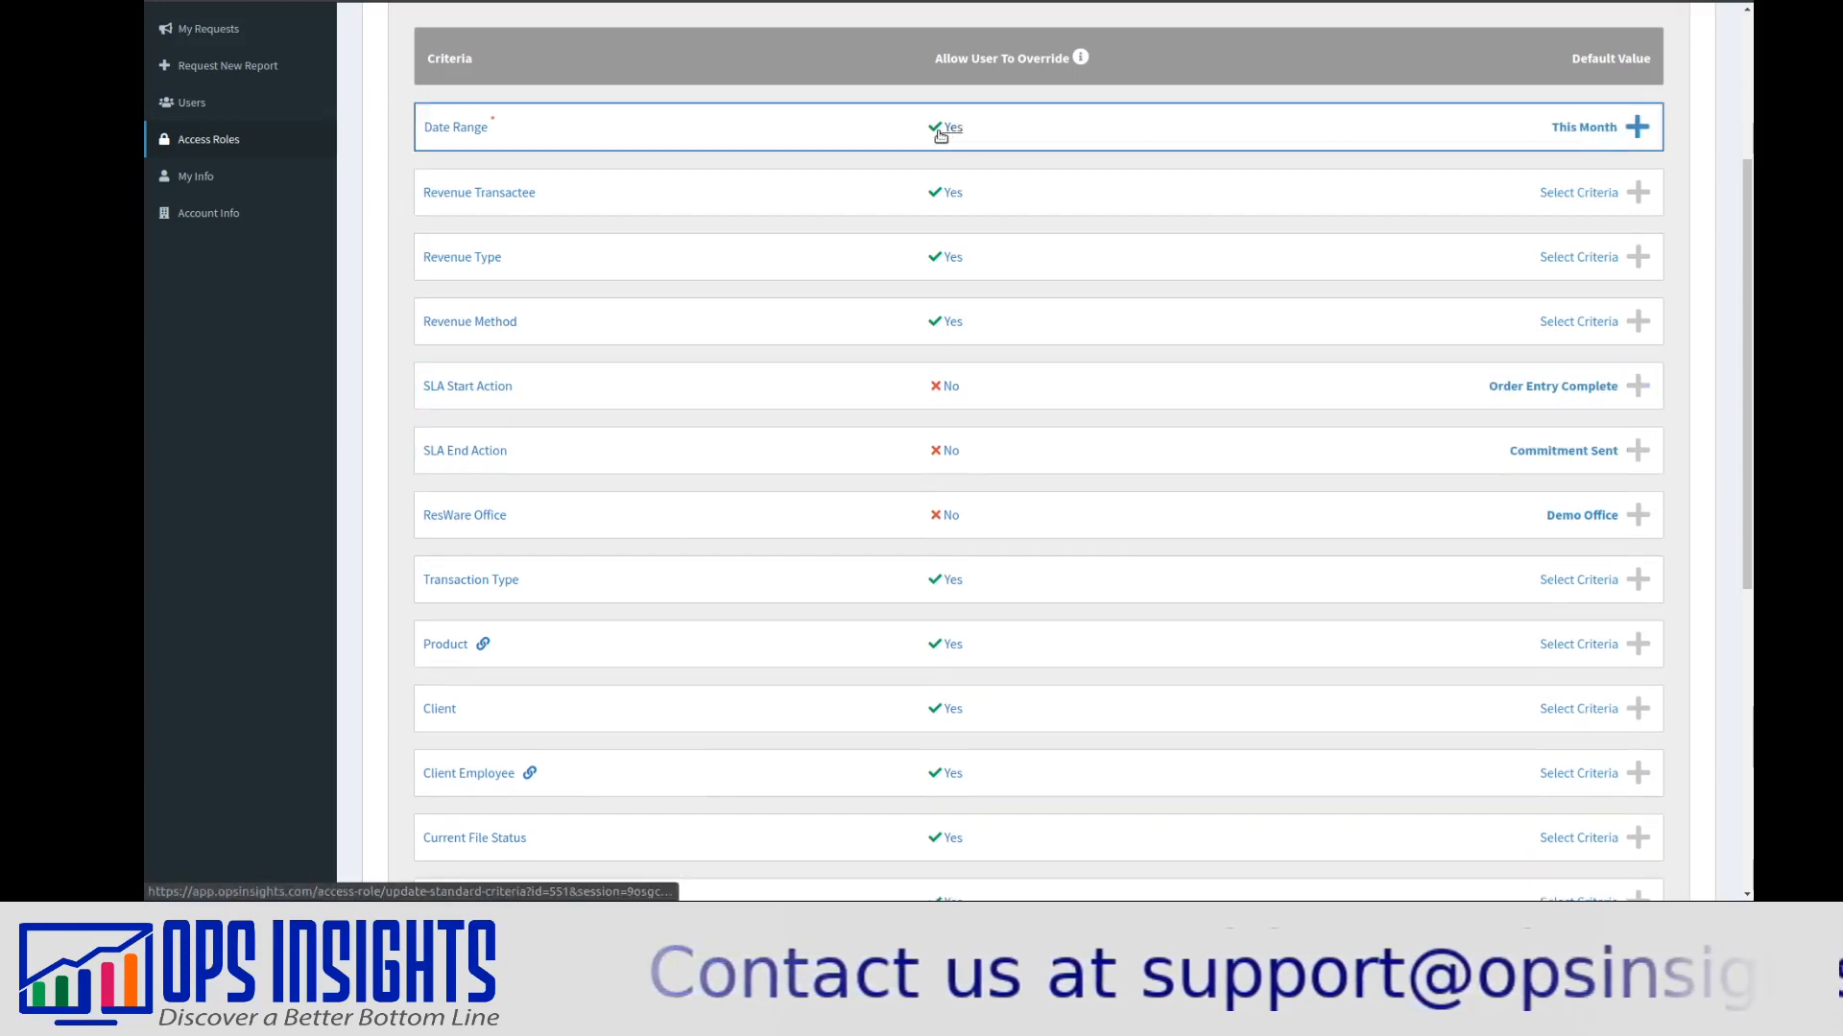
Set the default value of the SLA Business Days standard criterion to 2 and lock it in.
scroll(1267, 320, down, 6)
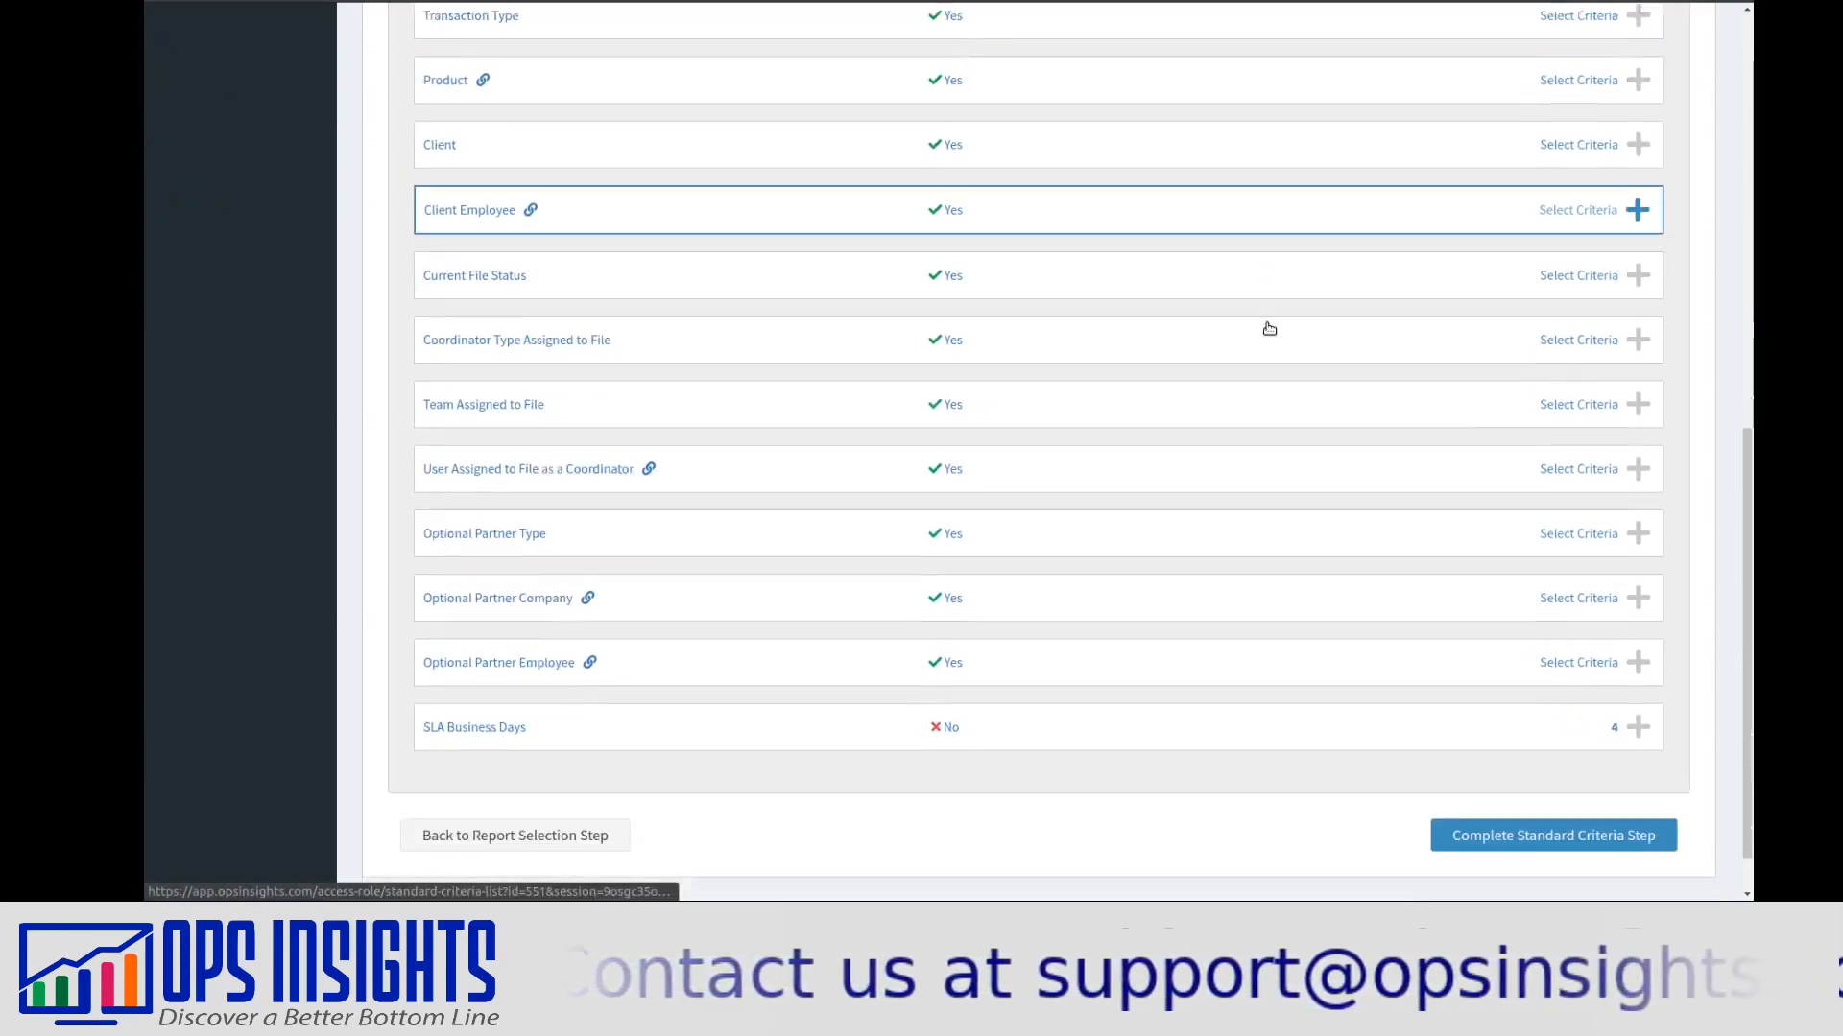
scroll(1269, 328, down, 1)
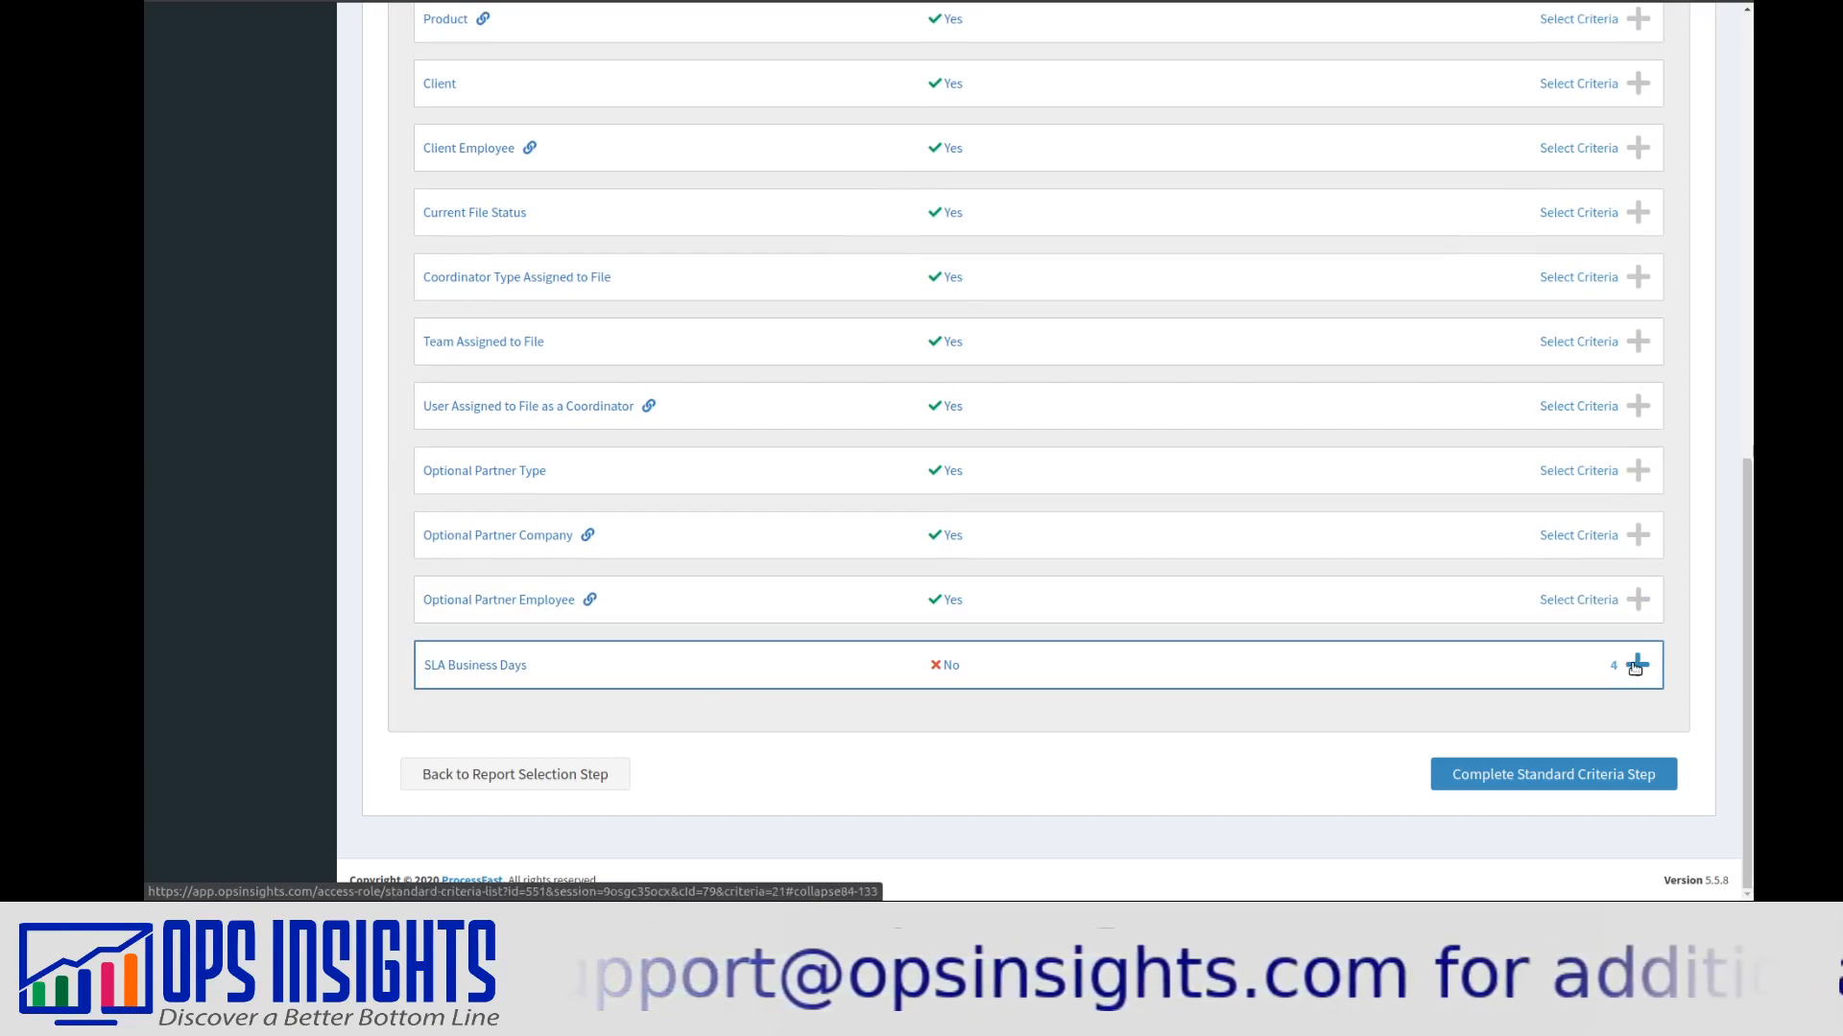
scroll(1661, 535, up, 6)
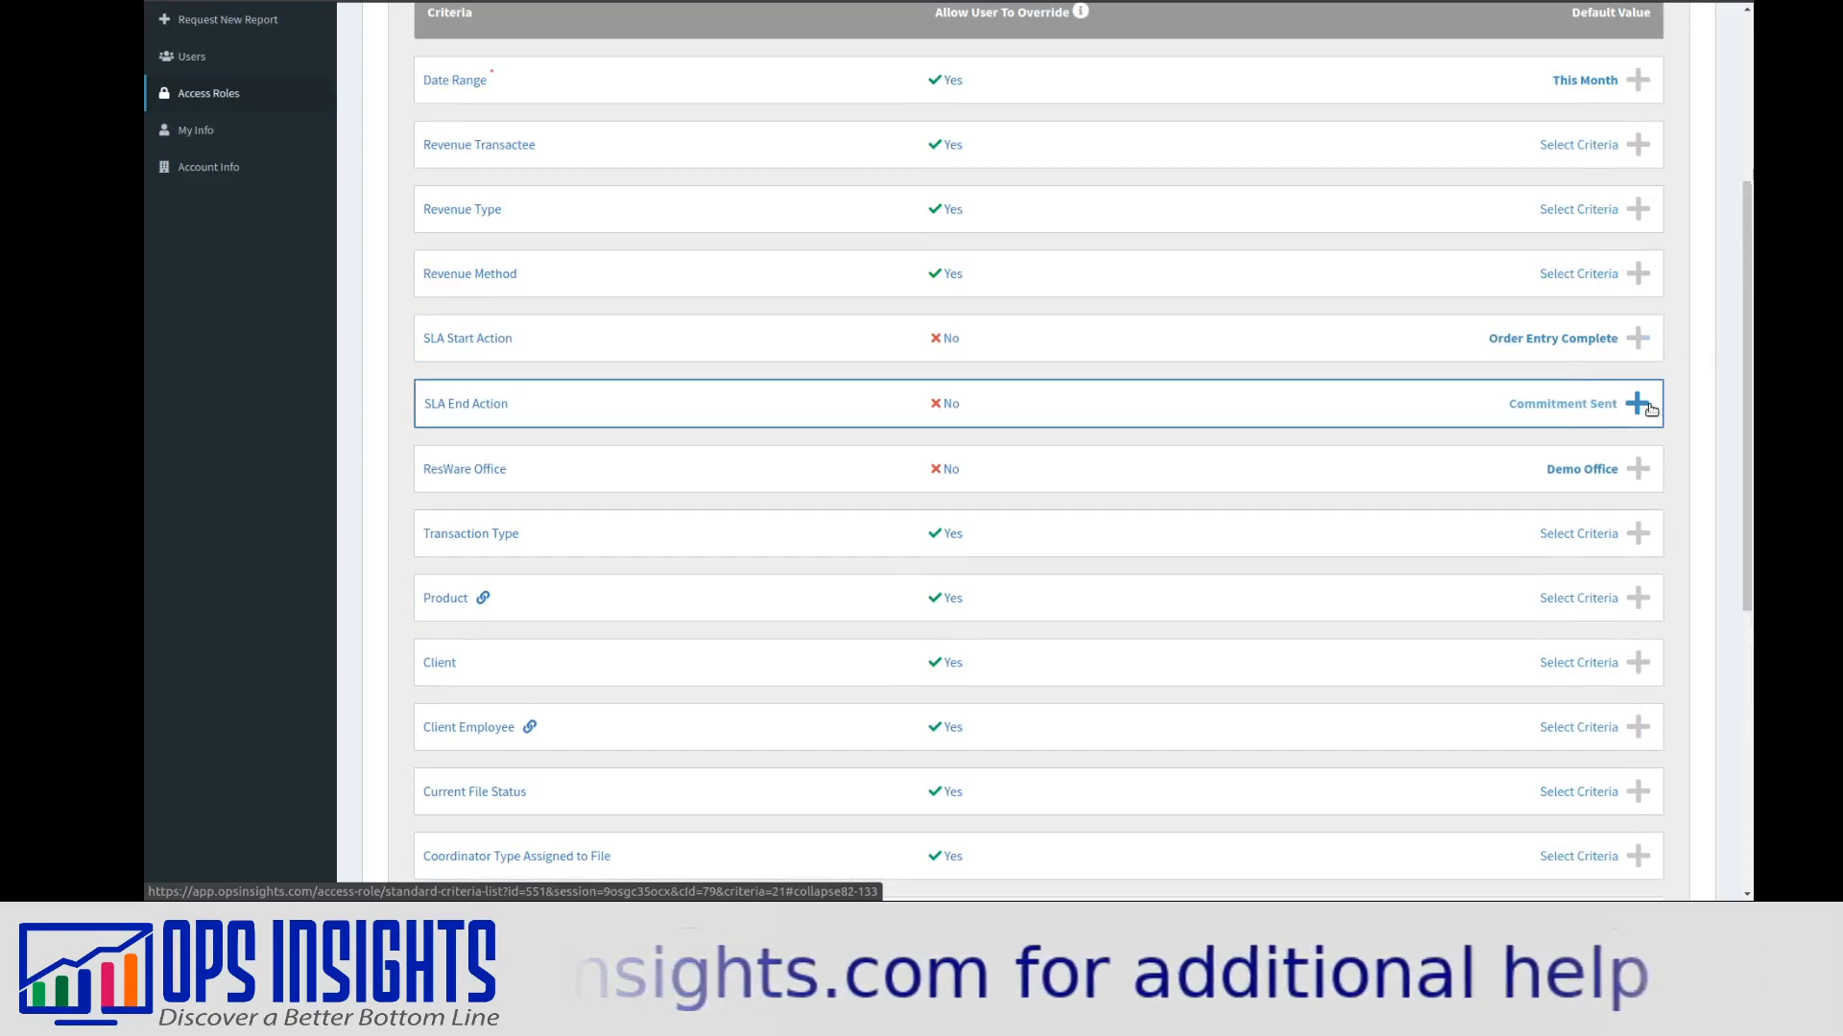
scroll(1590, 414, down, 6)
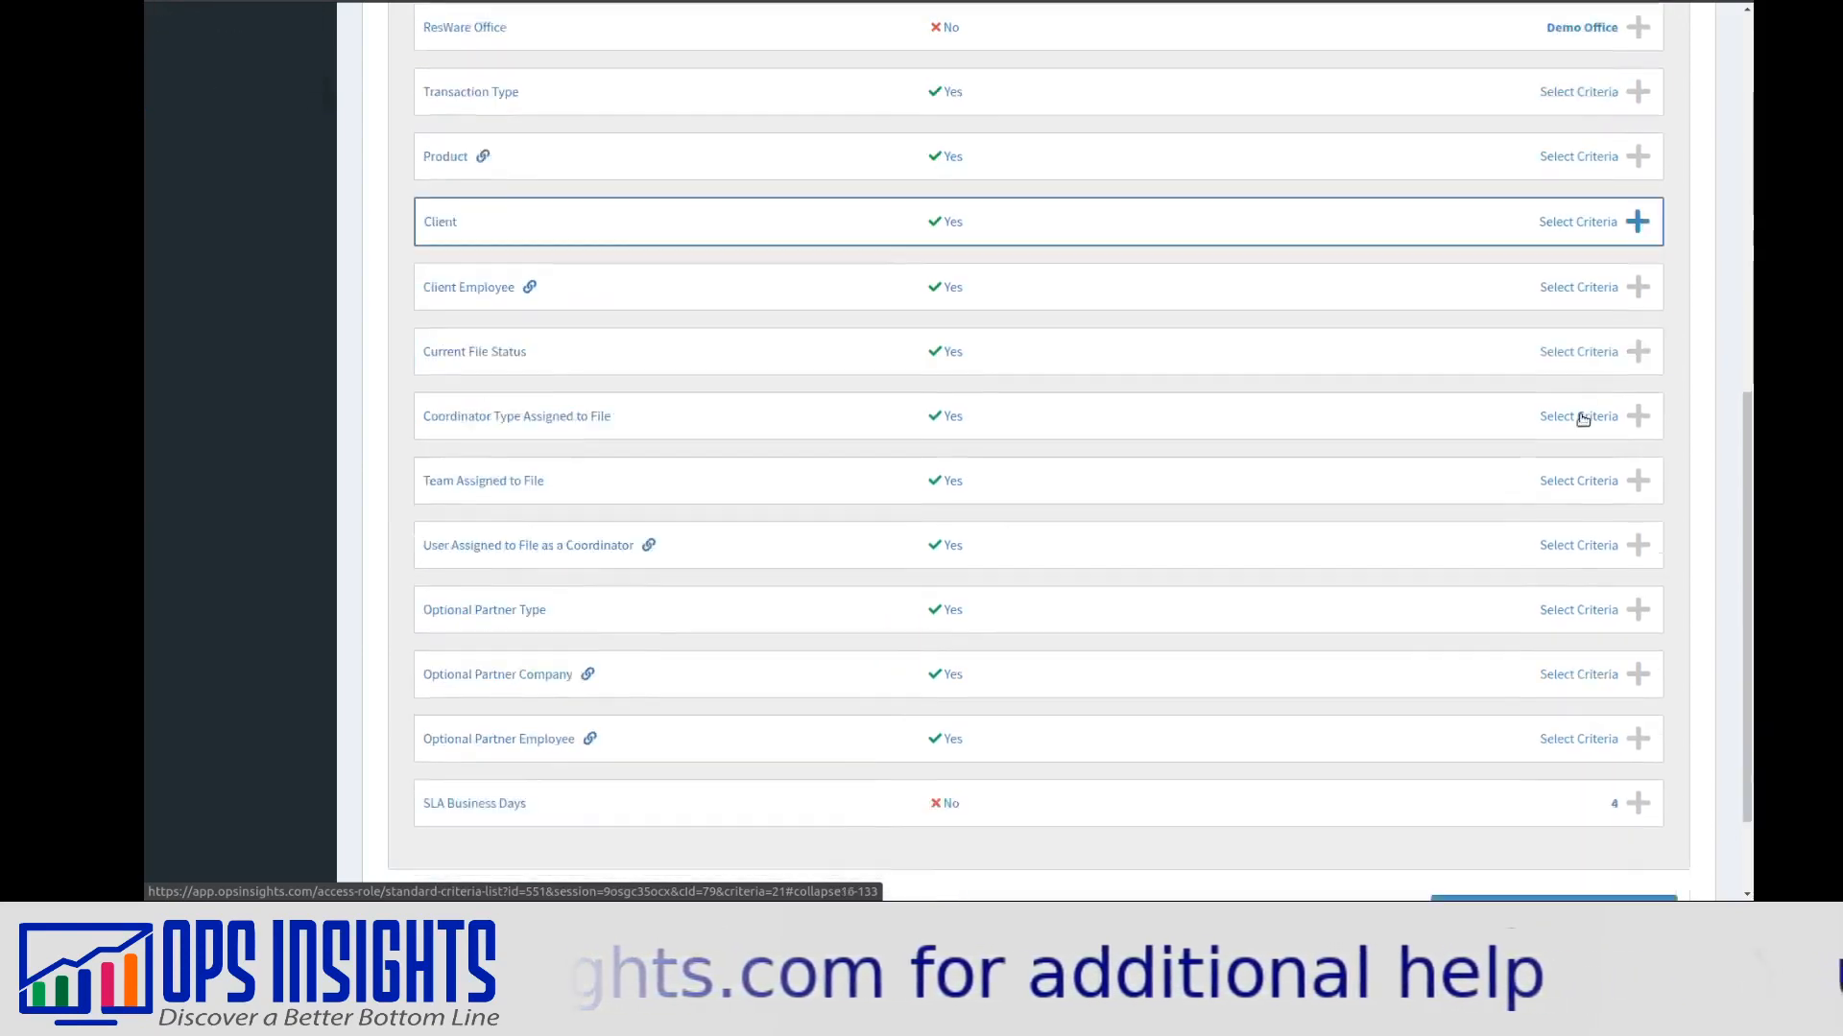
click(1629, 666)
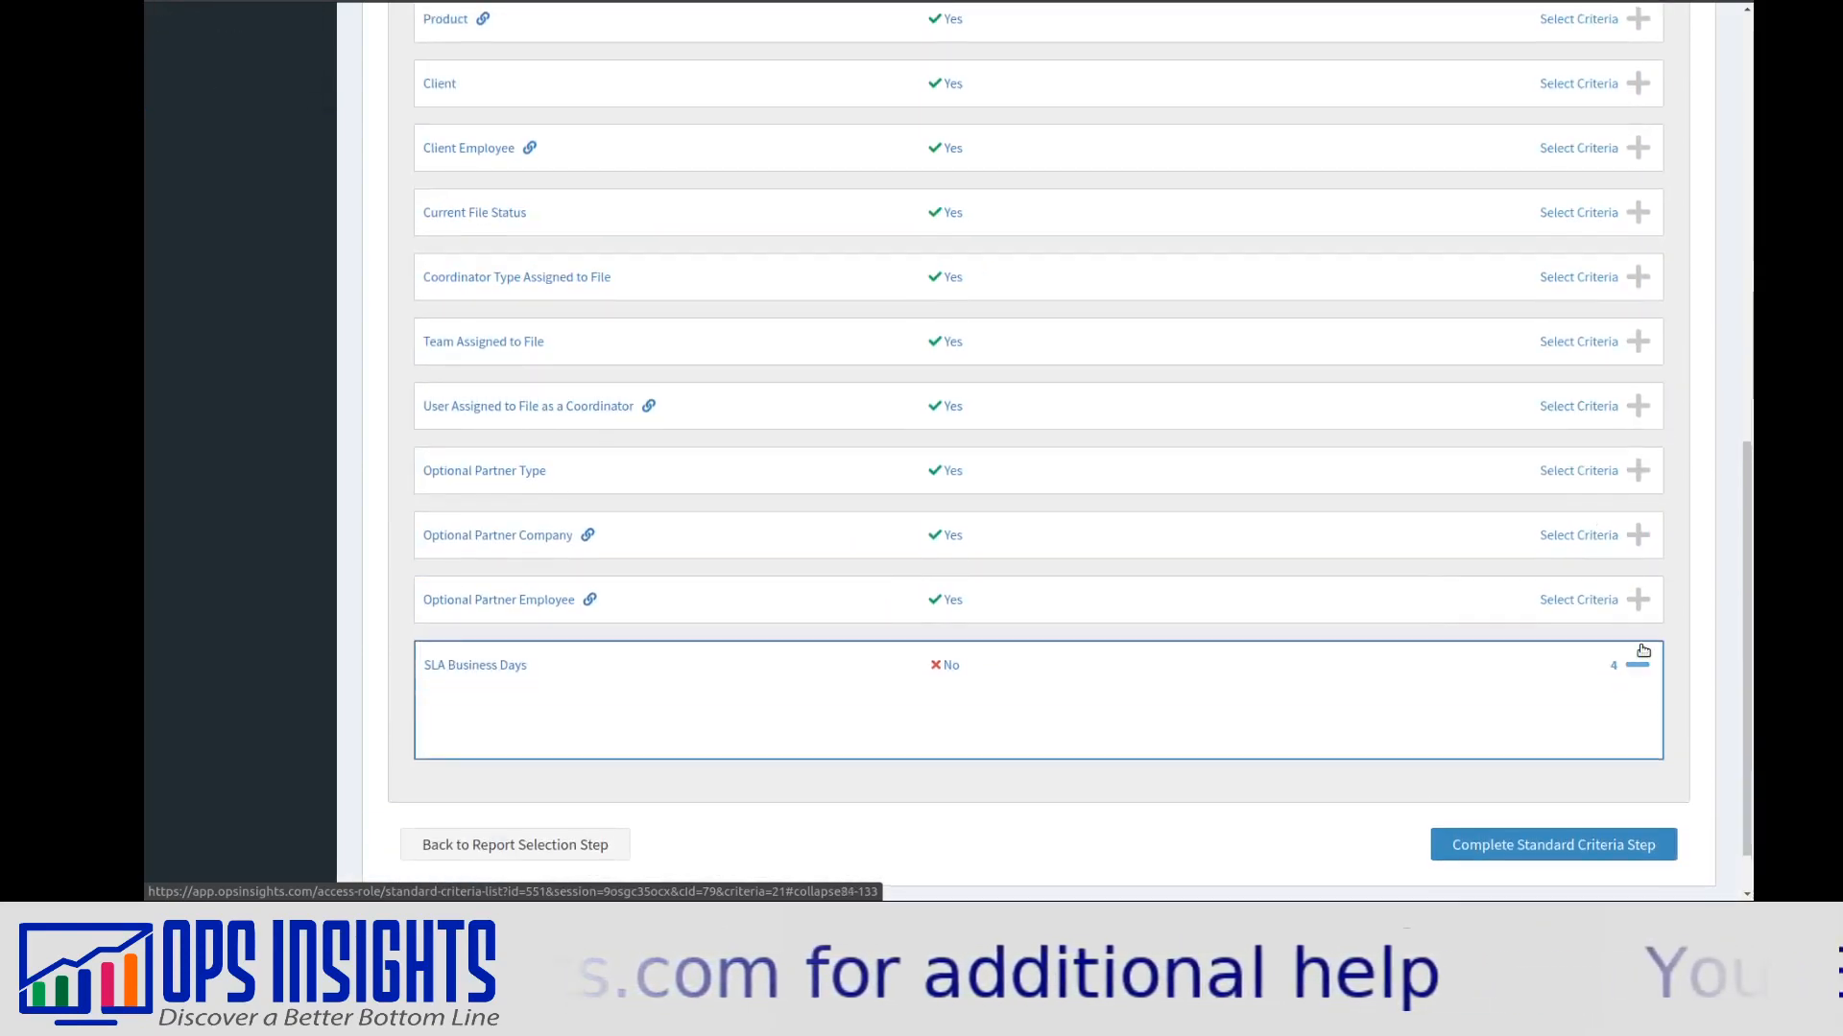
scroll(1344, 591, down, 3)
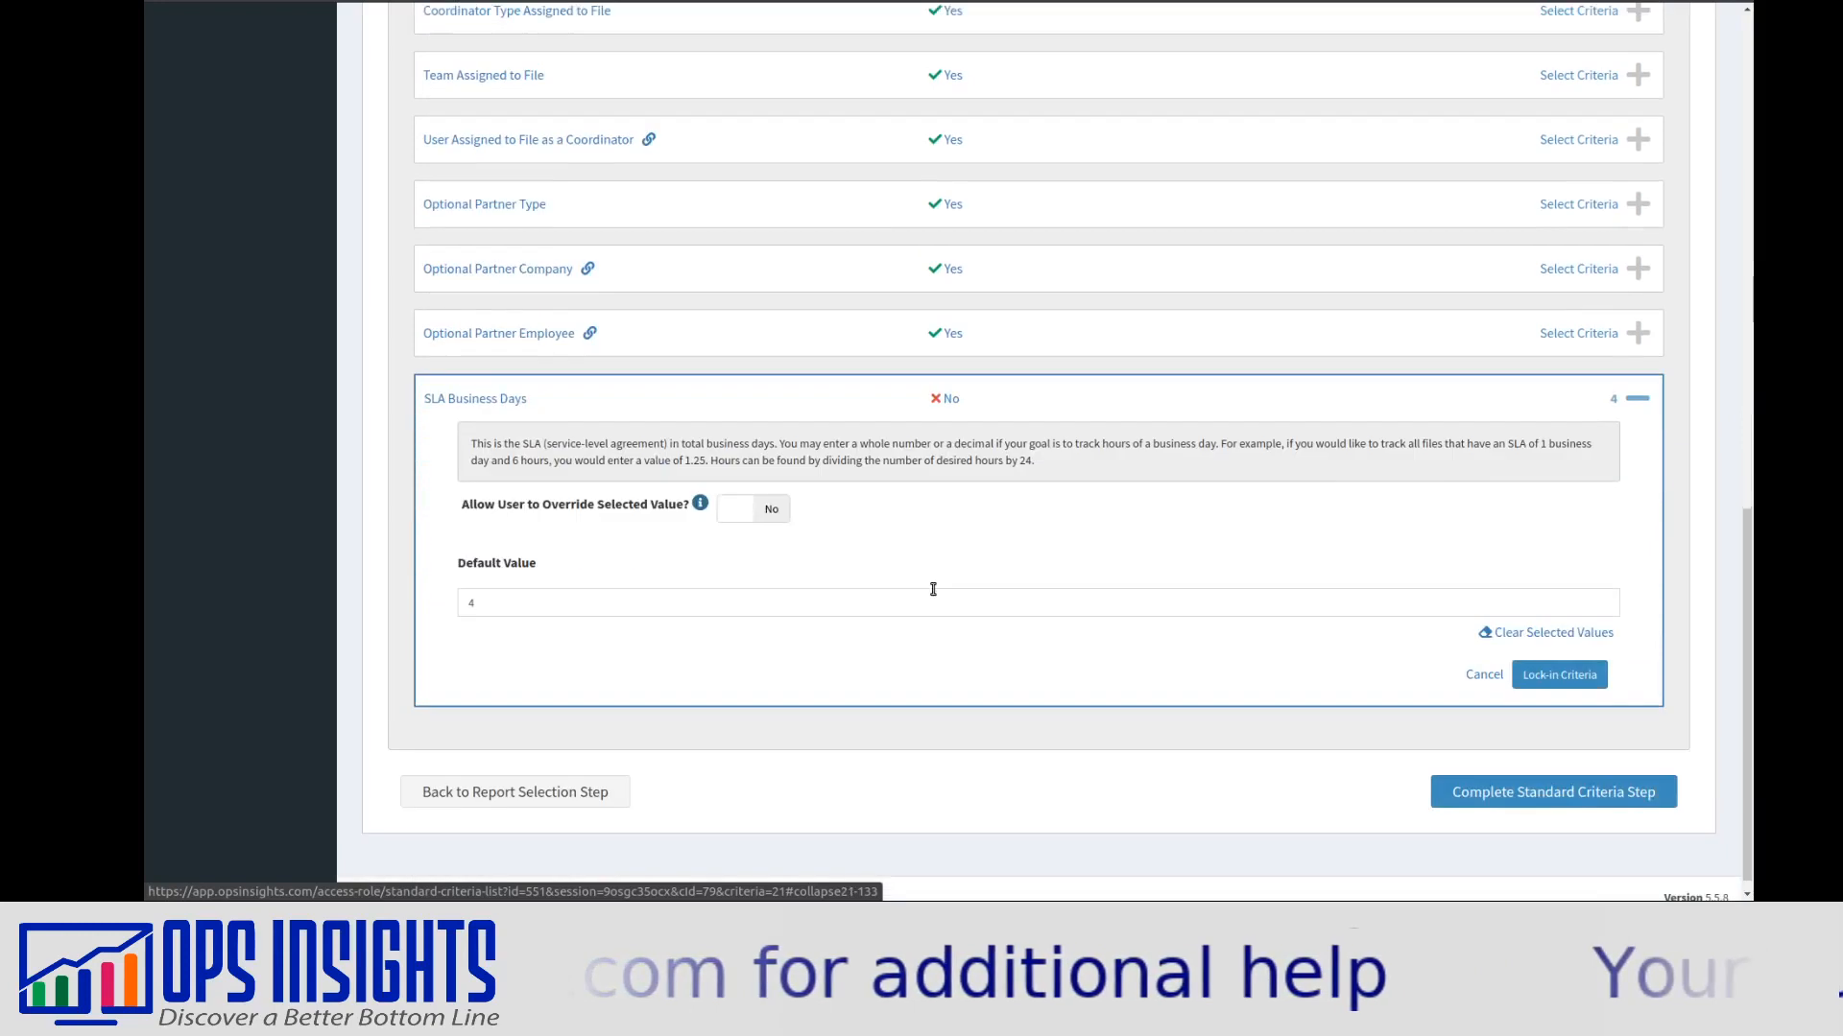
click(516, 600)
key(BackSpace)
text(2)
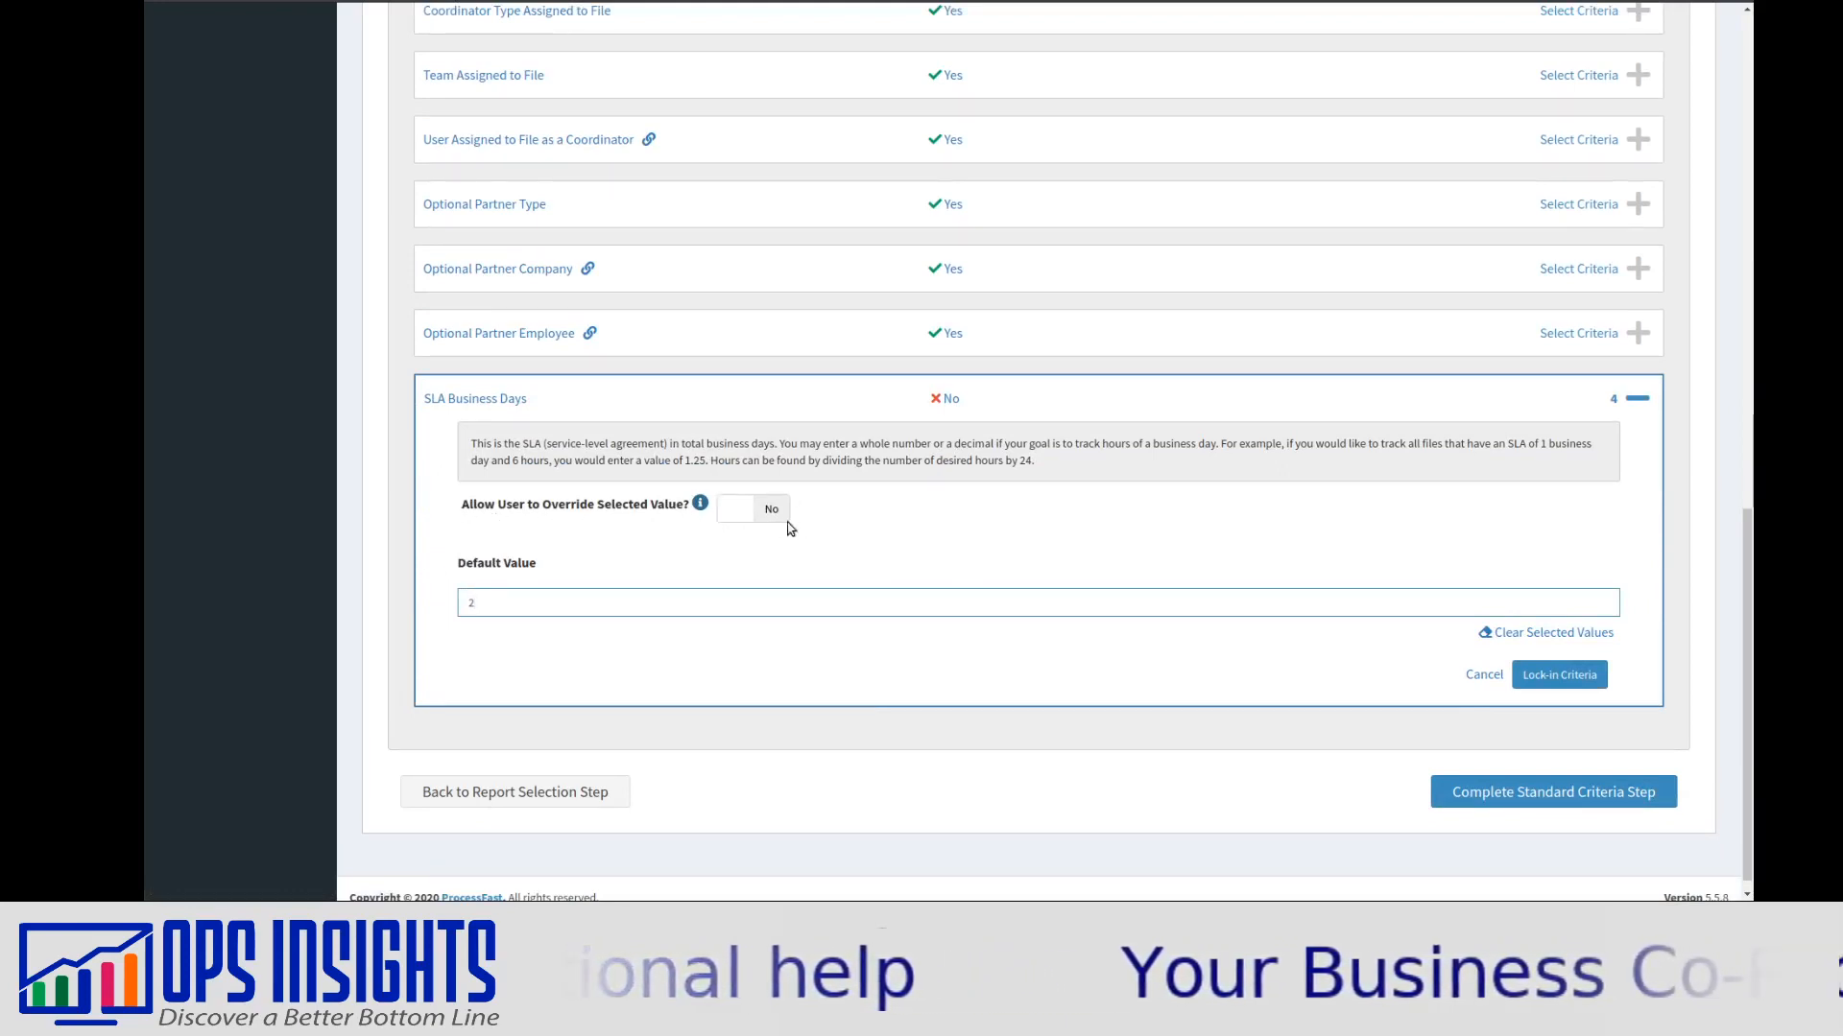
click(1560, 676)
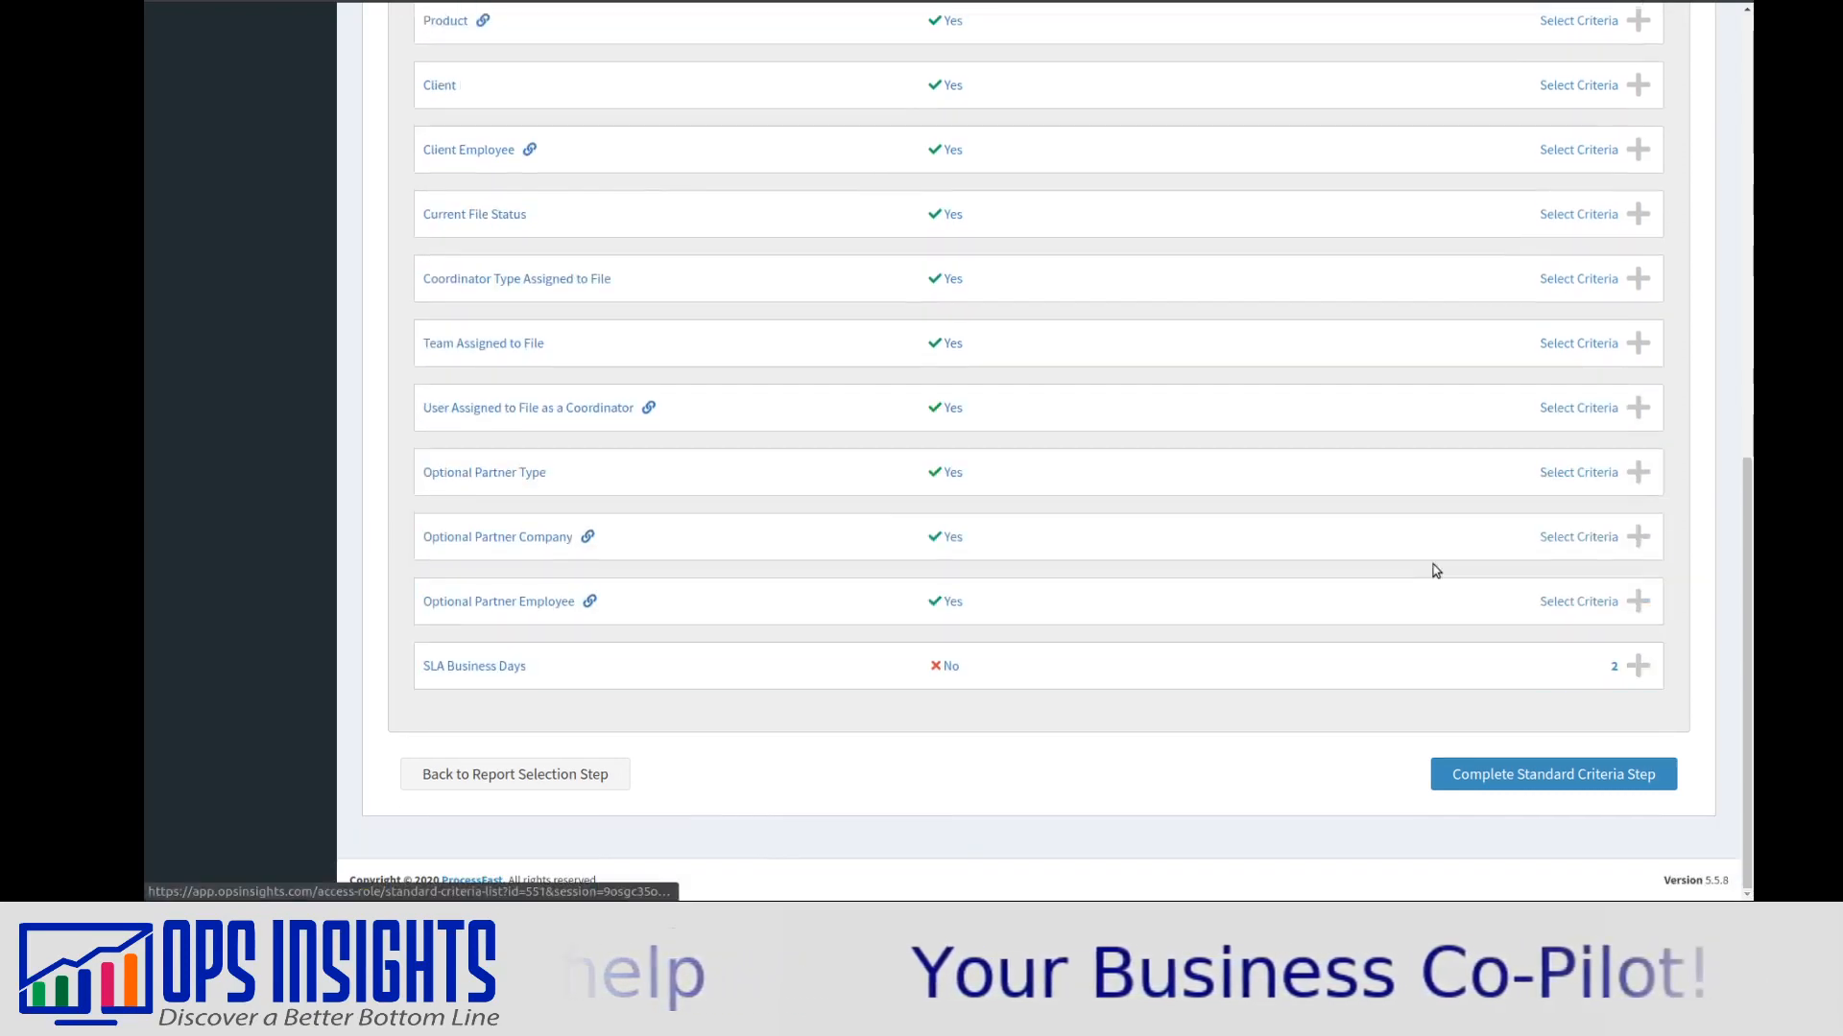
Review the full list of standard criteria defaults and override settings, and complete the Standard Criteria step.
scroll(1504, 716, up, 1)
scroll(1505, 716, down, 1)
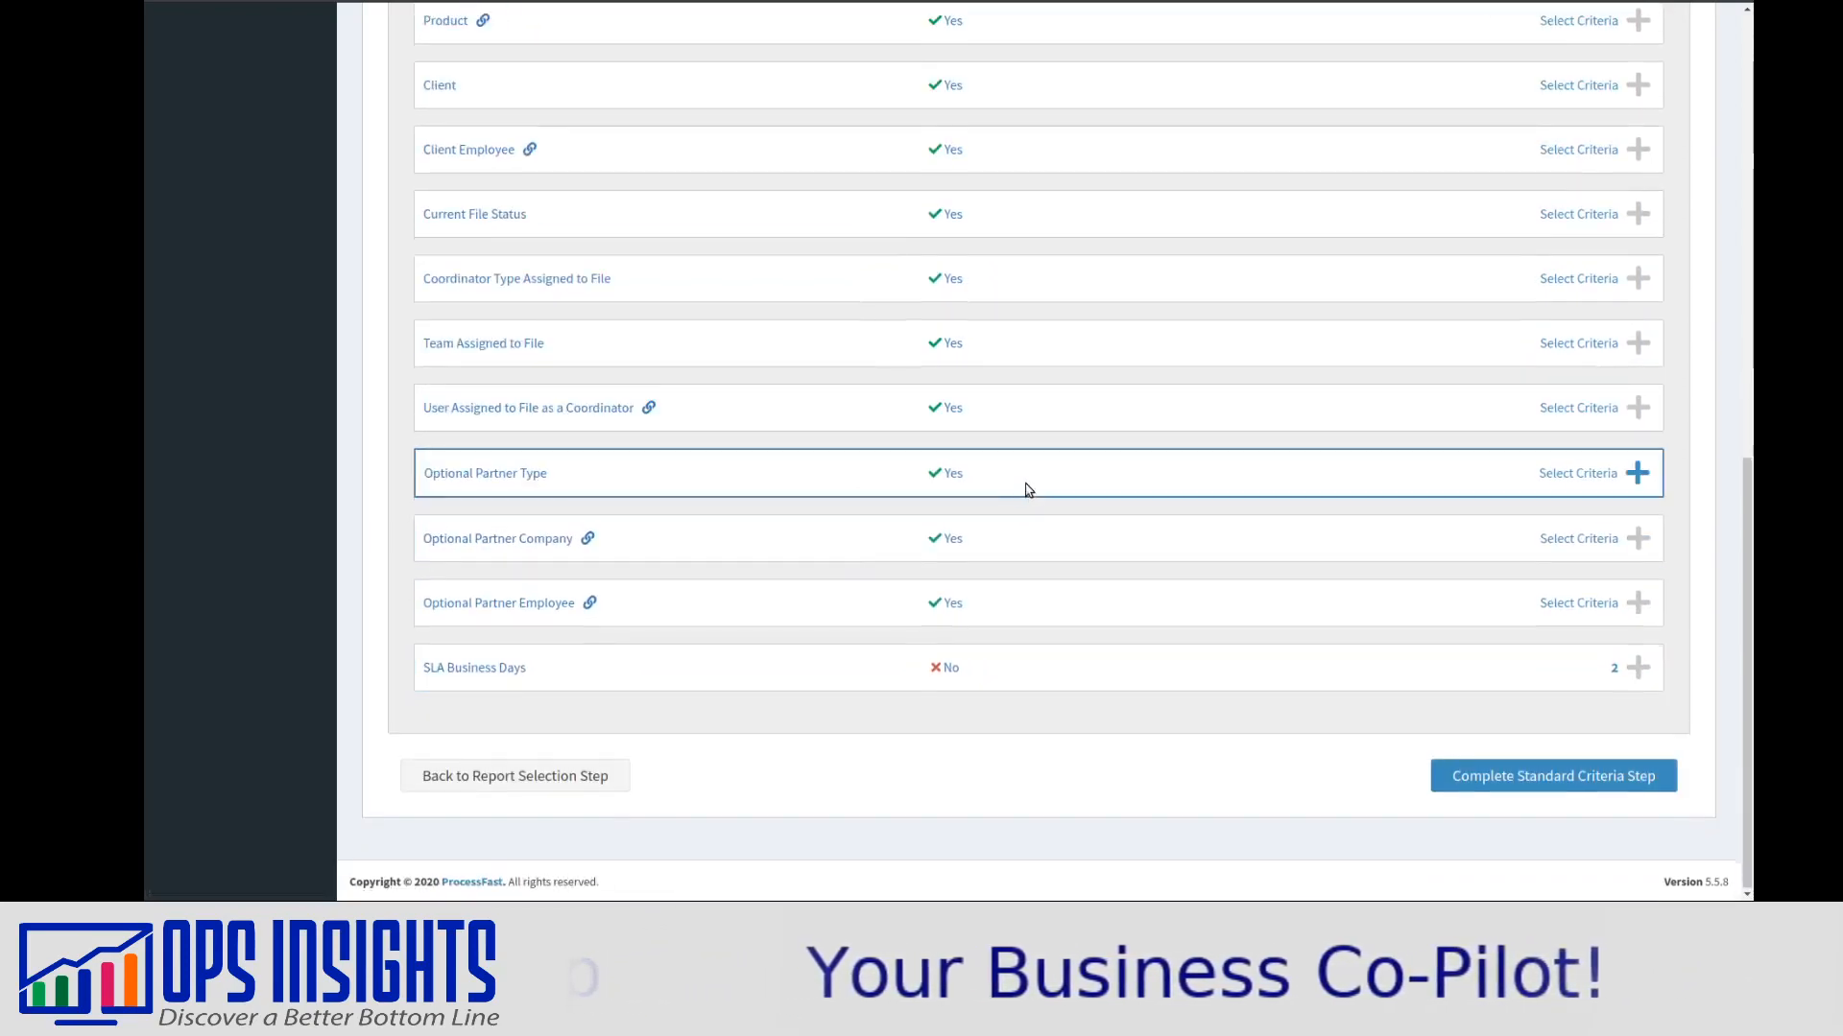
scroll(1022, 487, up, 3)
scroll(1018, 484, up, 7)
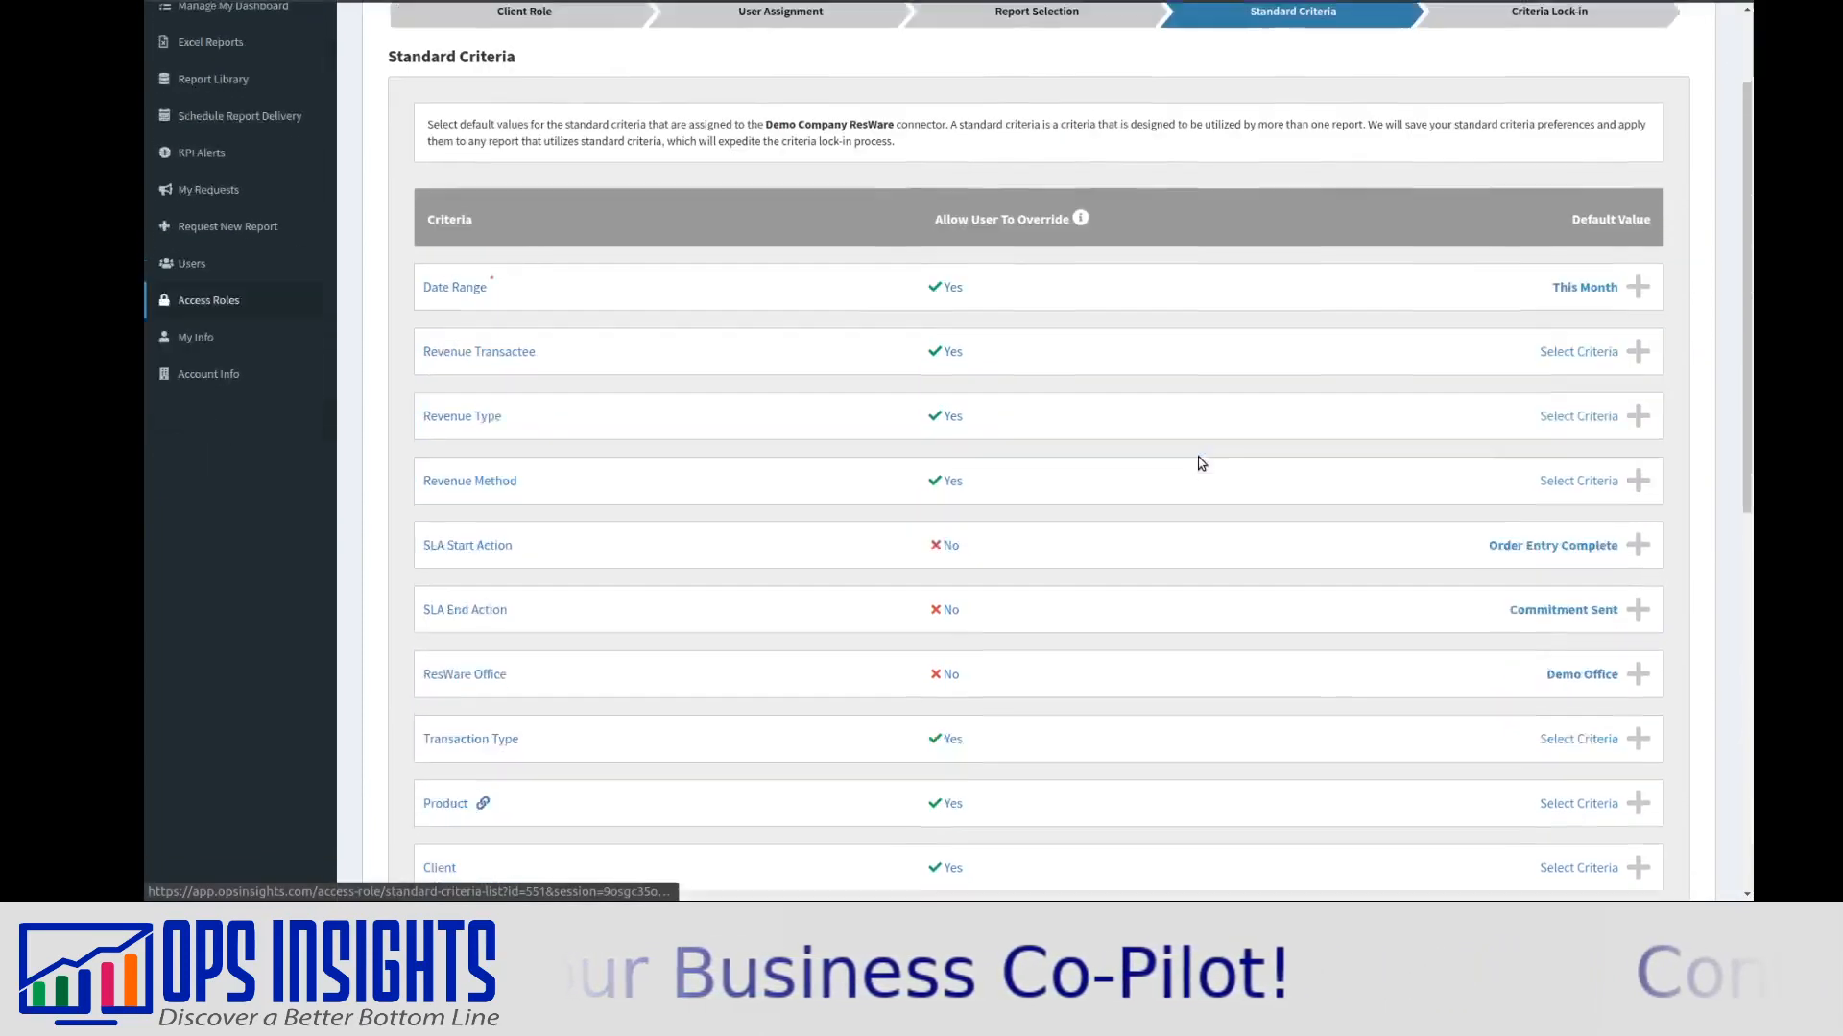
scroll(1203, 470, down, 7)
scroll(1204, 472, down, 3)
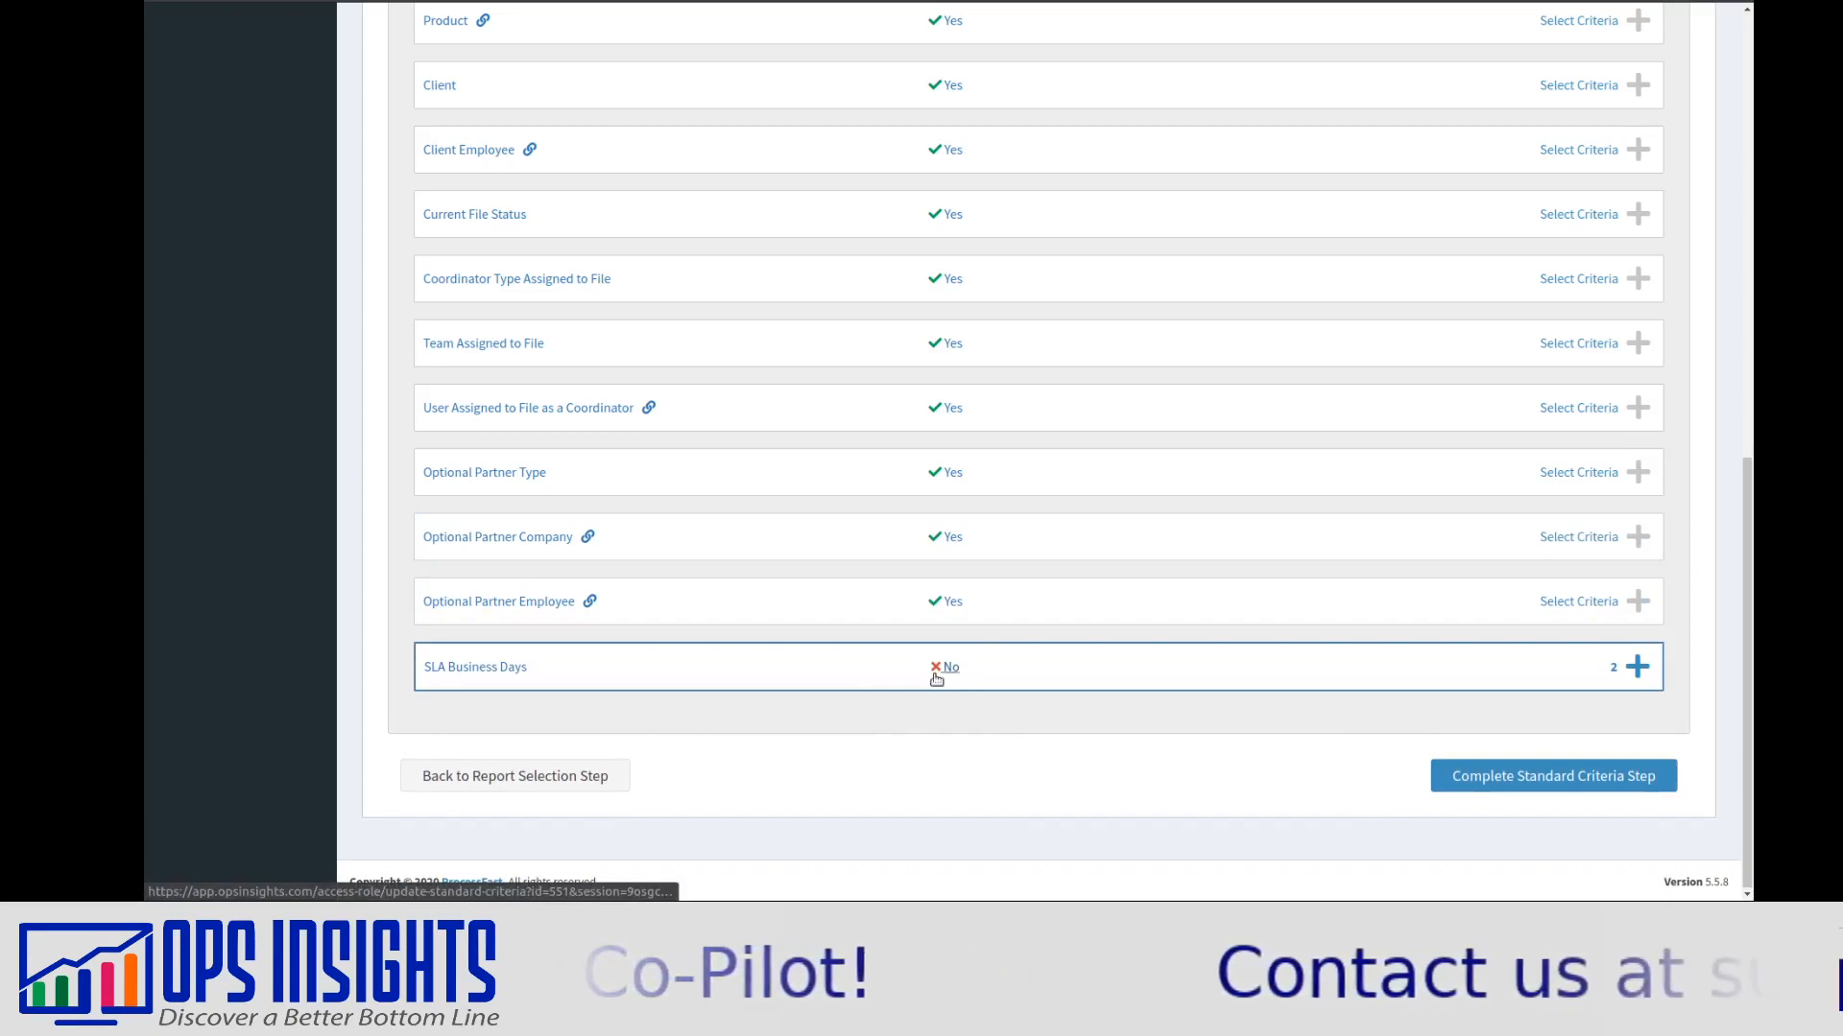
scroll(975, 677, up, 10)
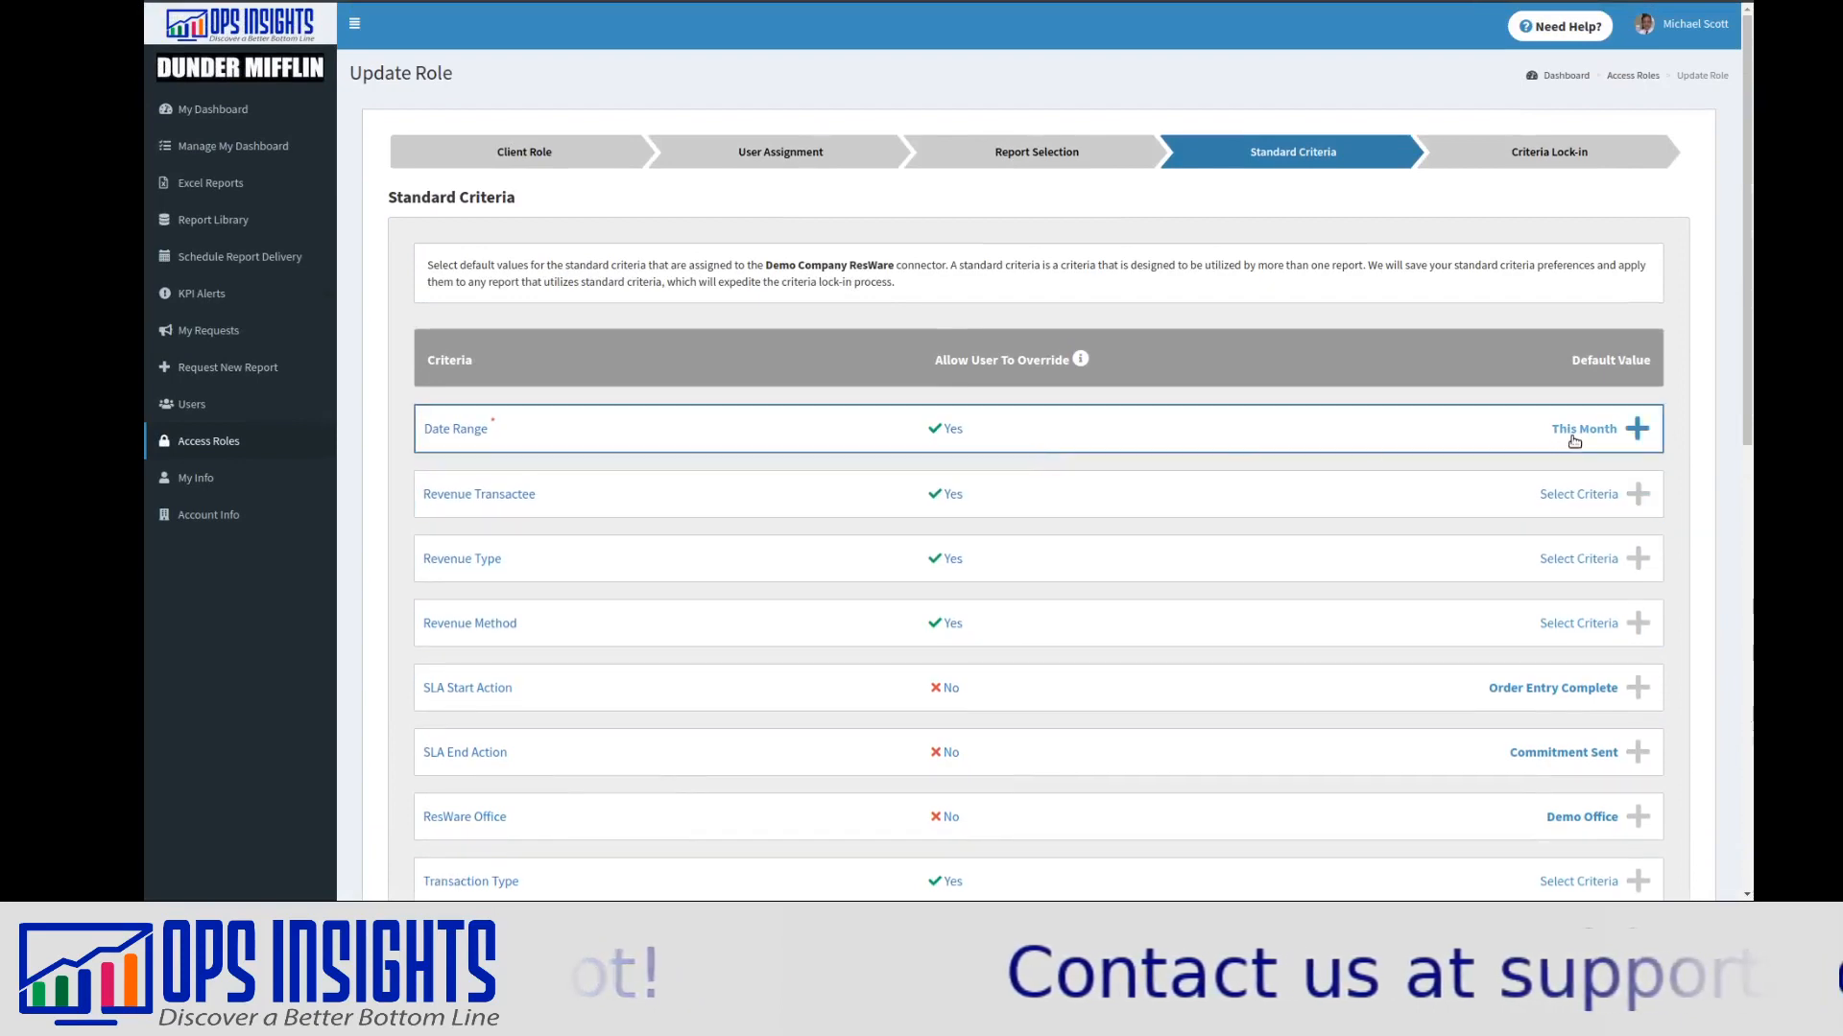
scroll(1181, 538, down, 10)
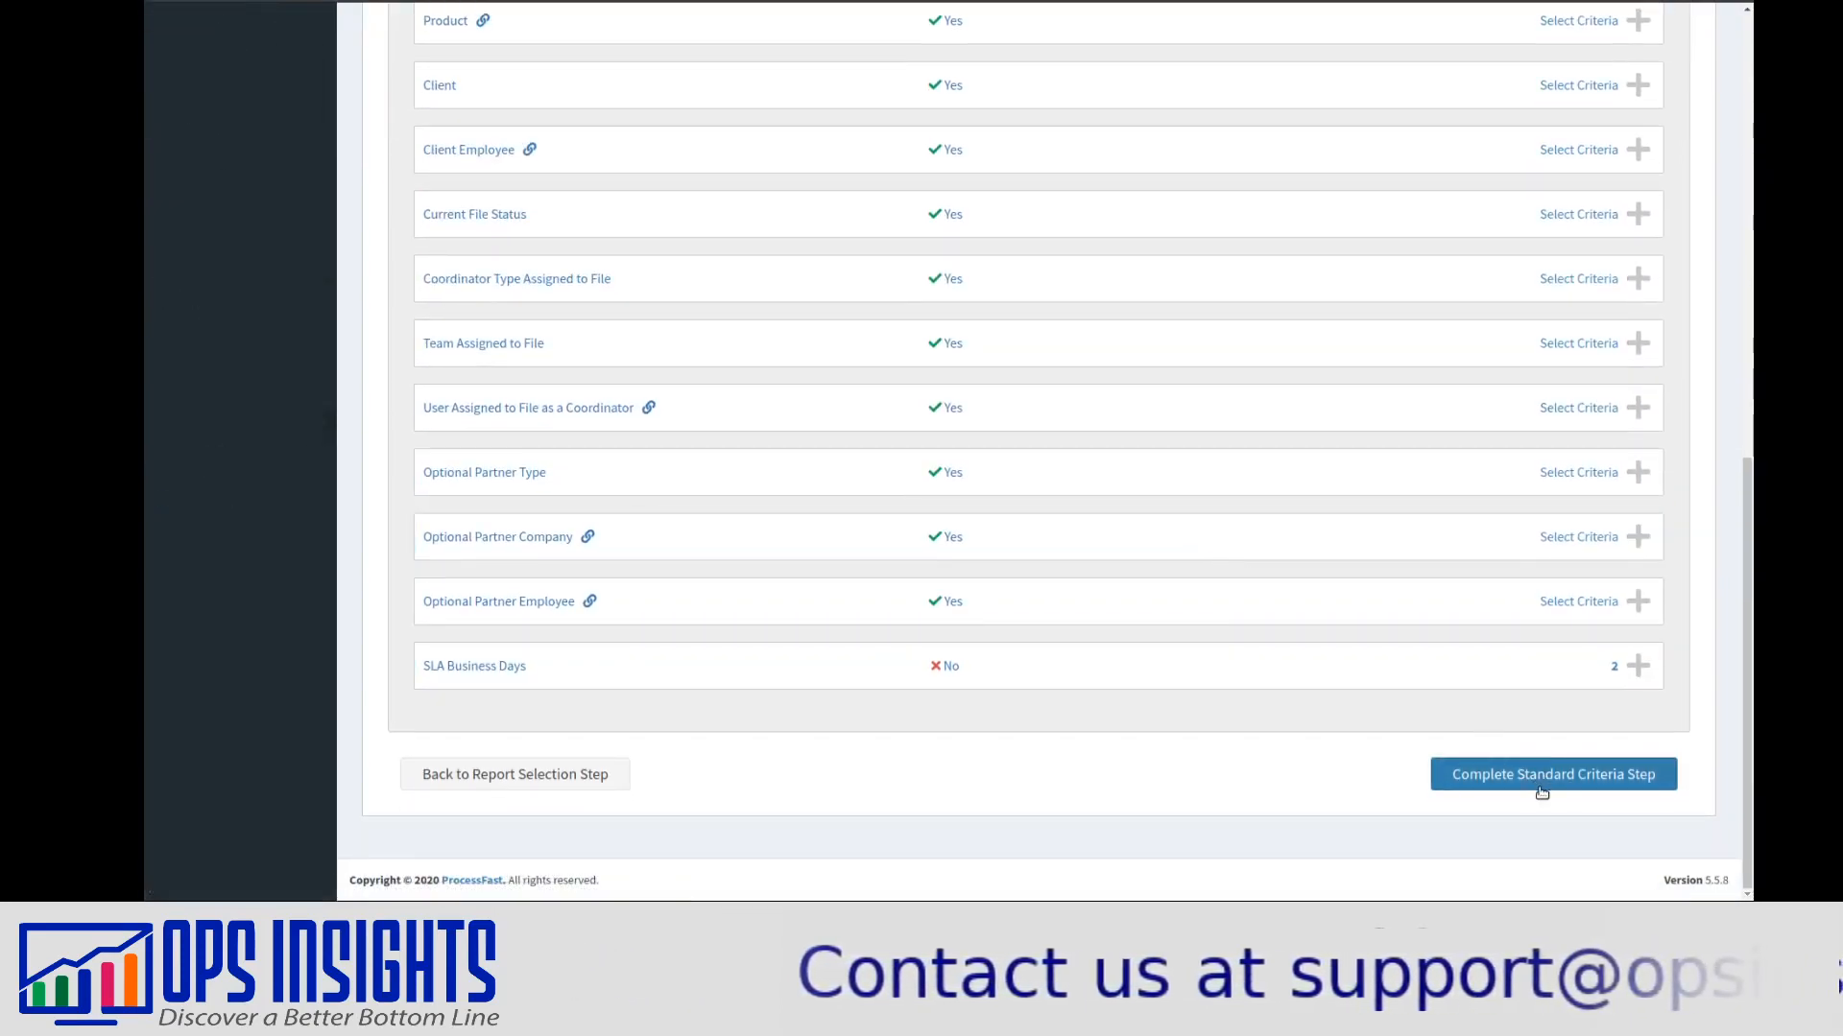
click(1475, 783)
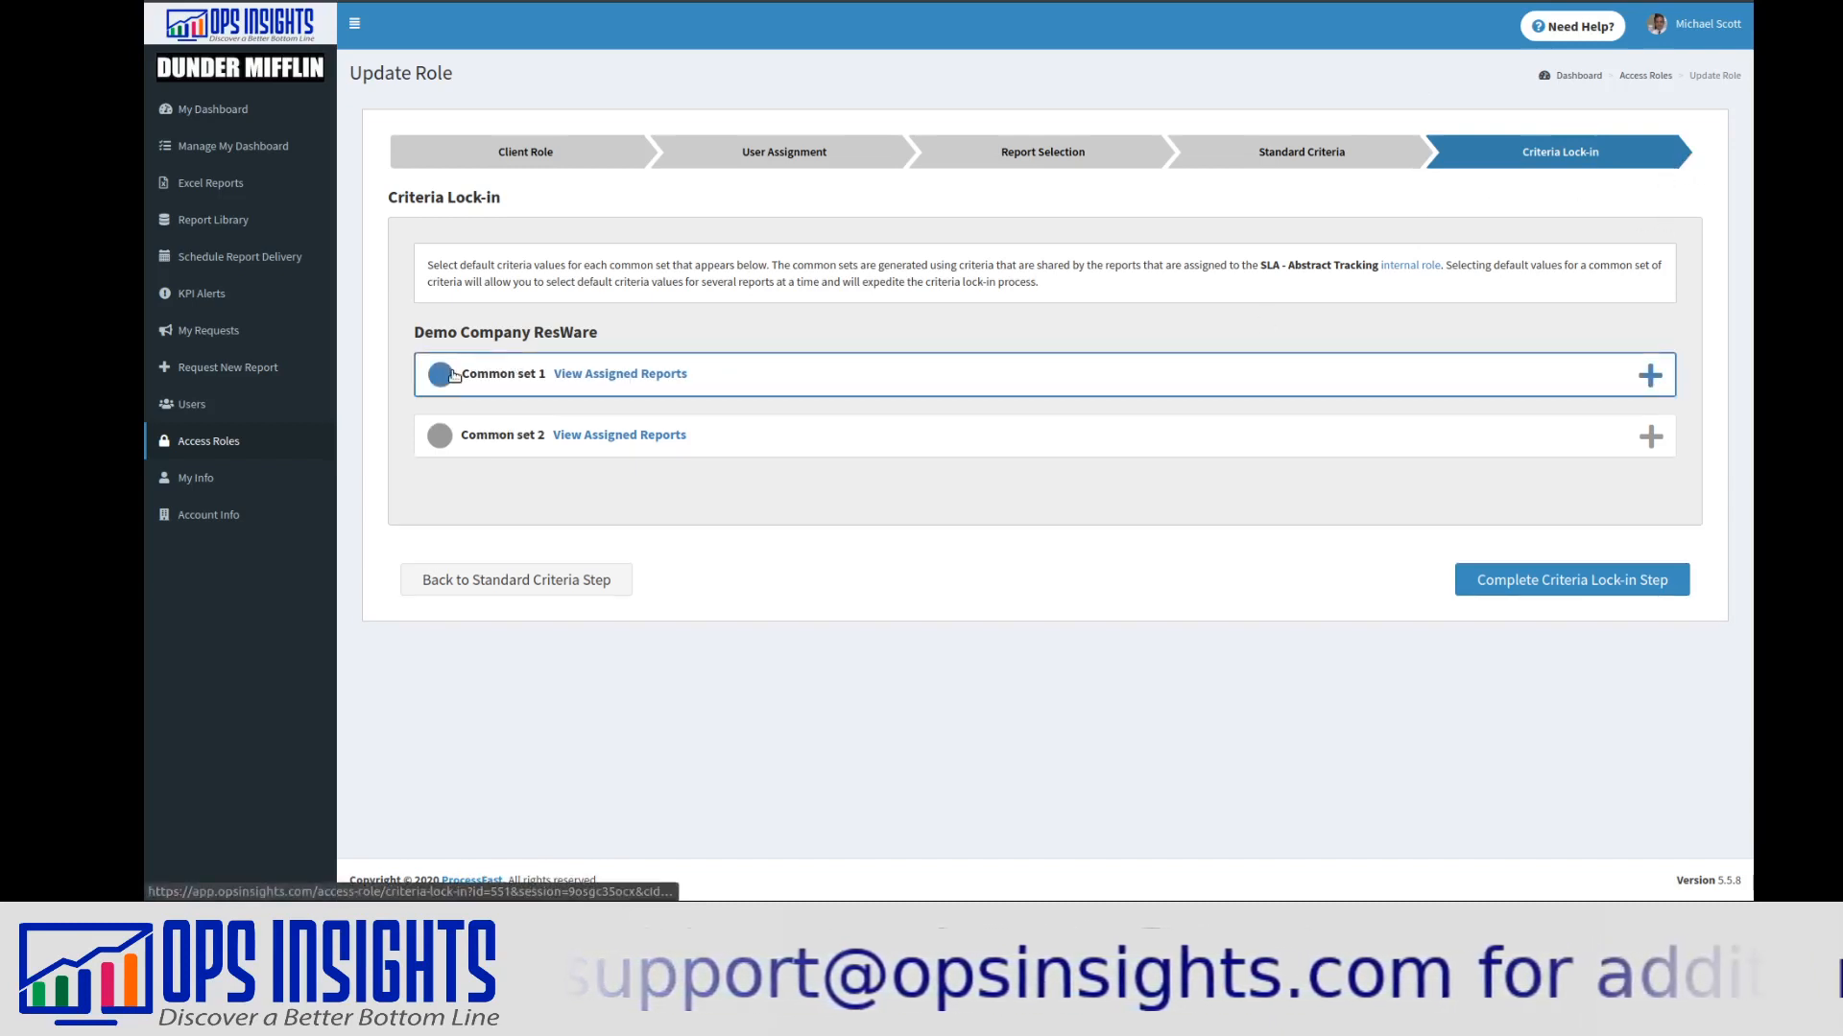
Expand Common set 1 and check its criteria defaults and the reports assigned to it.
click(851, 389)
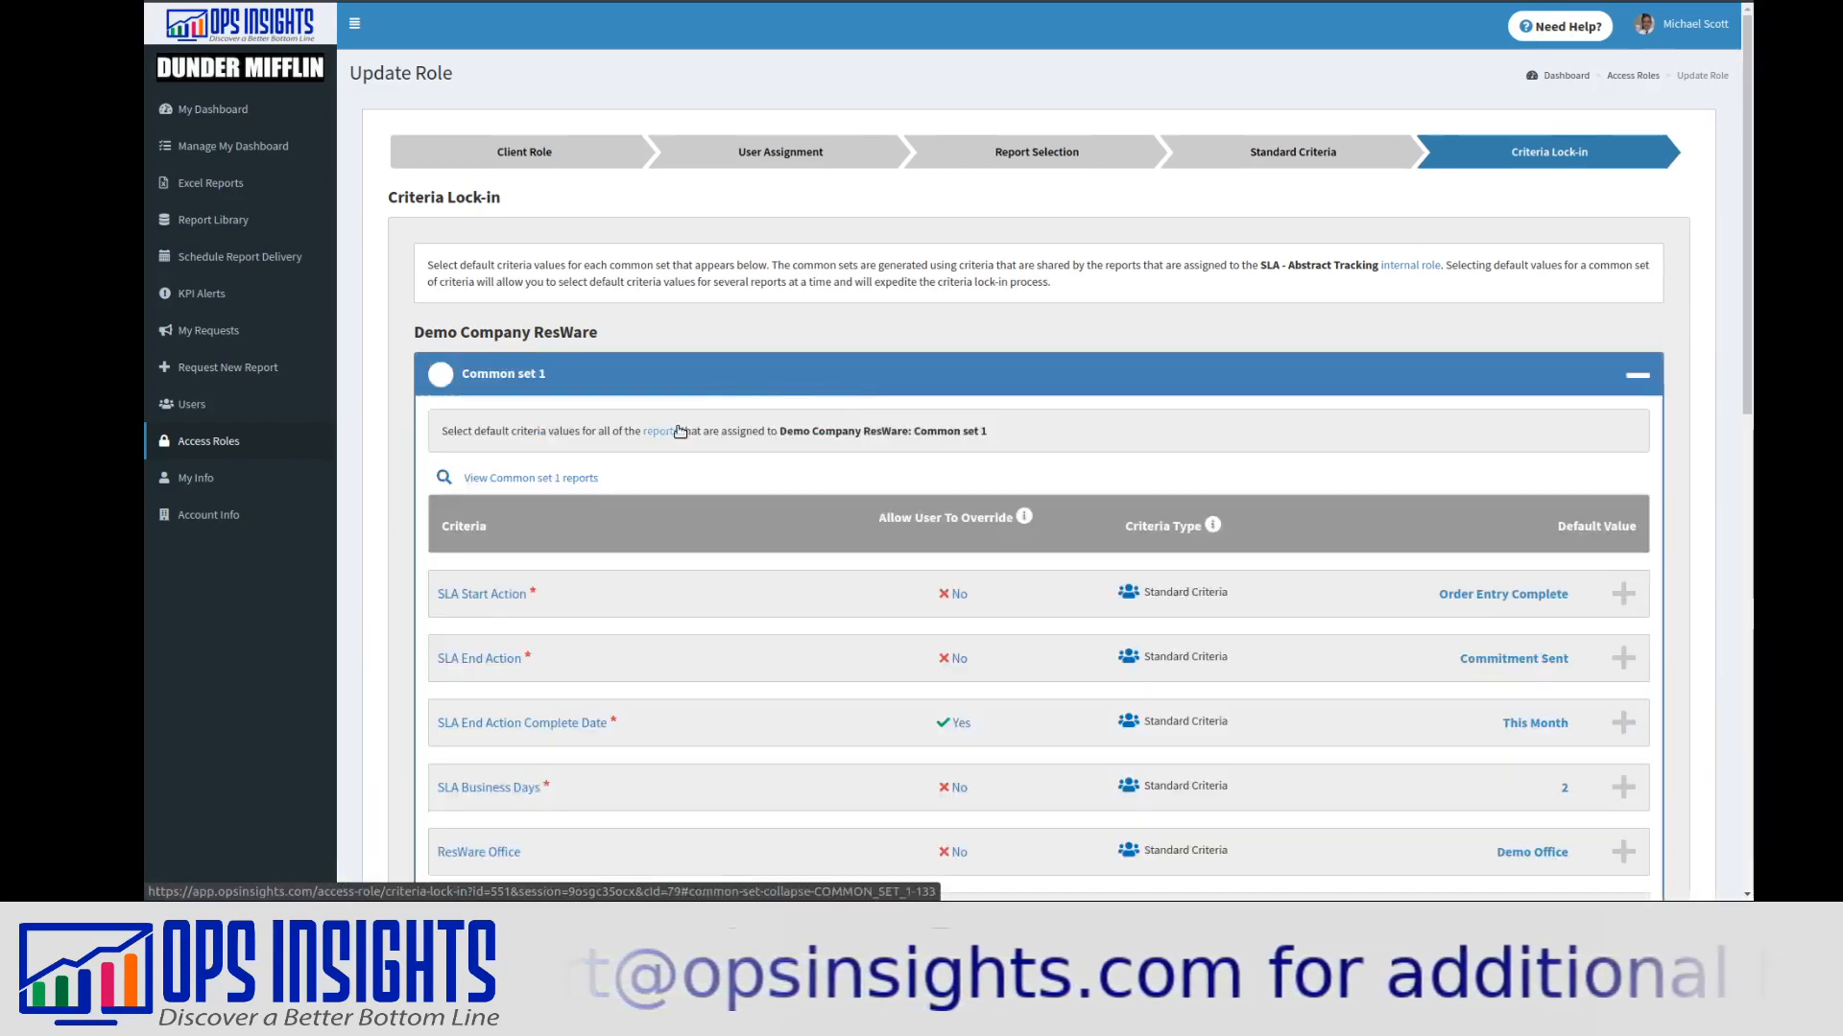
click(579, 474)
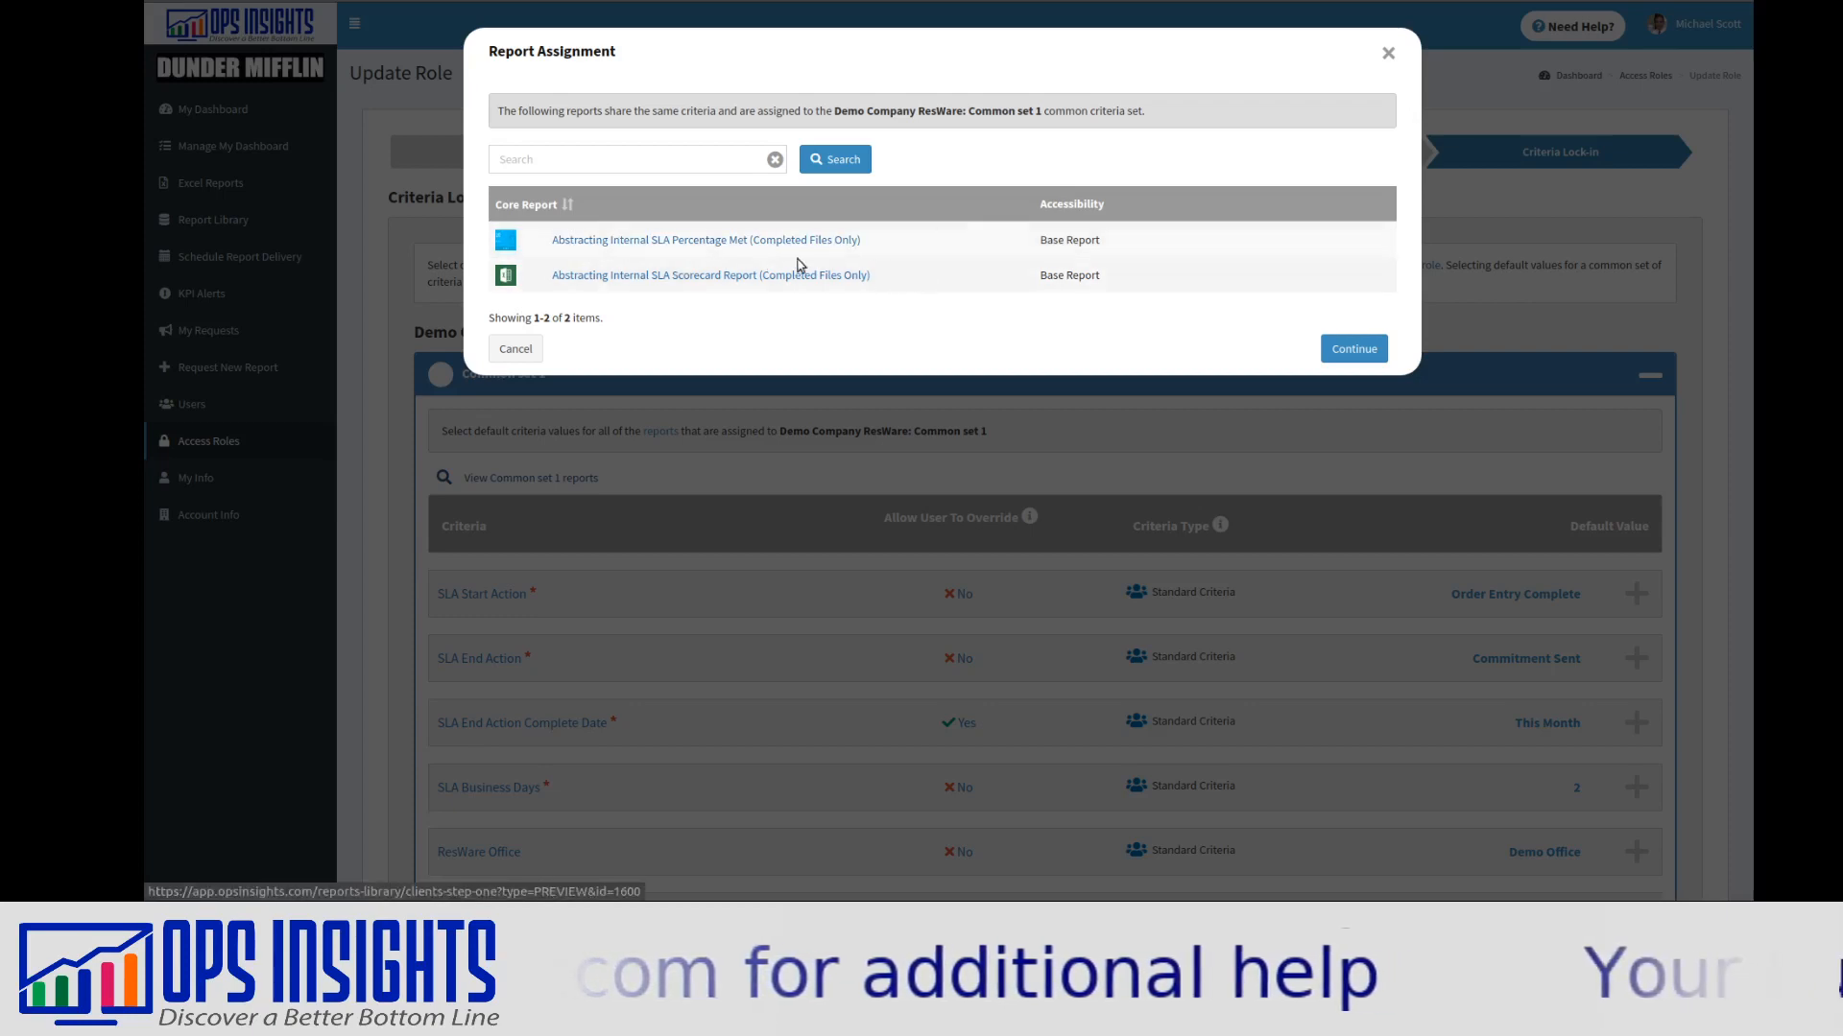
click(515, 349)
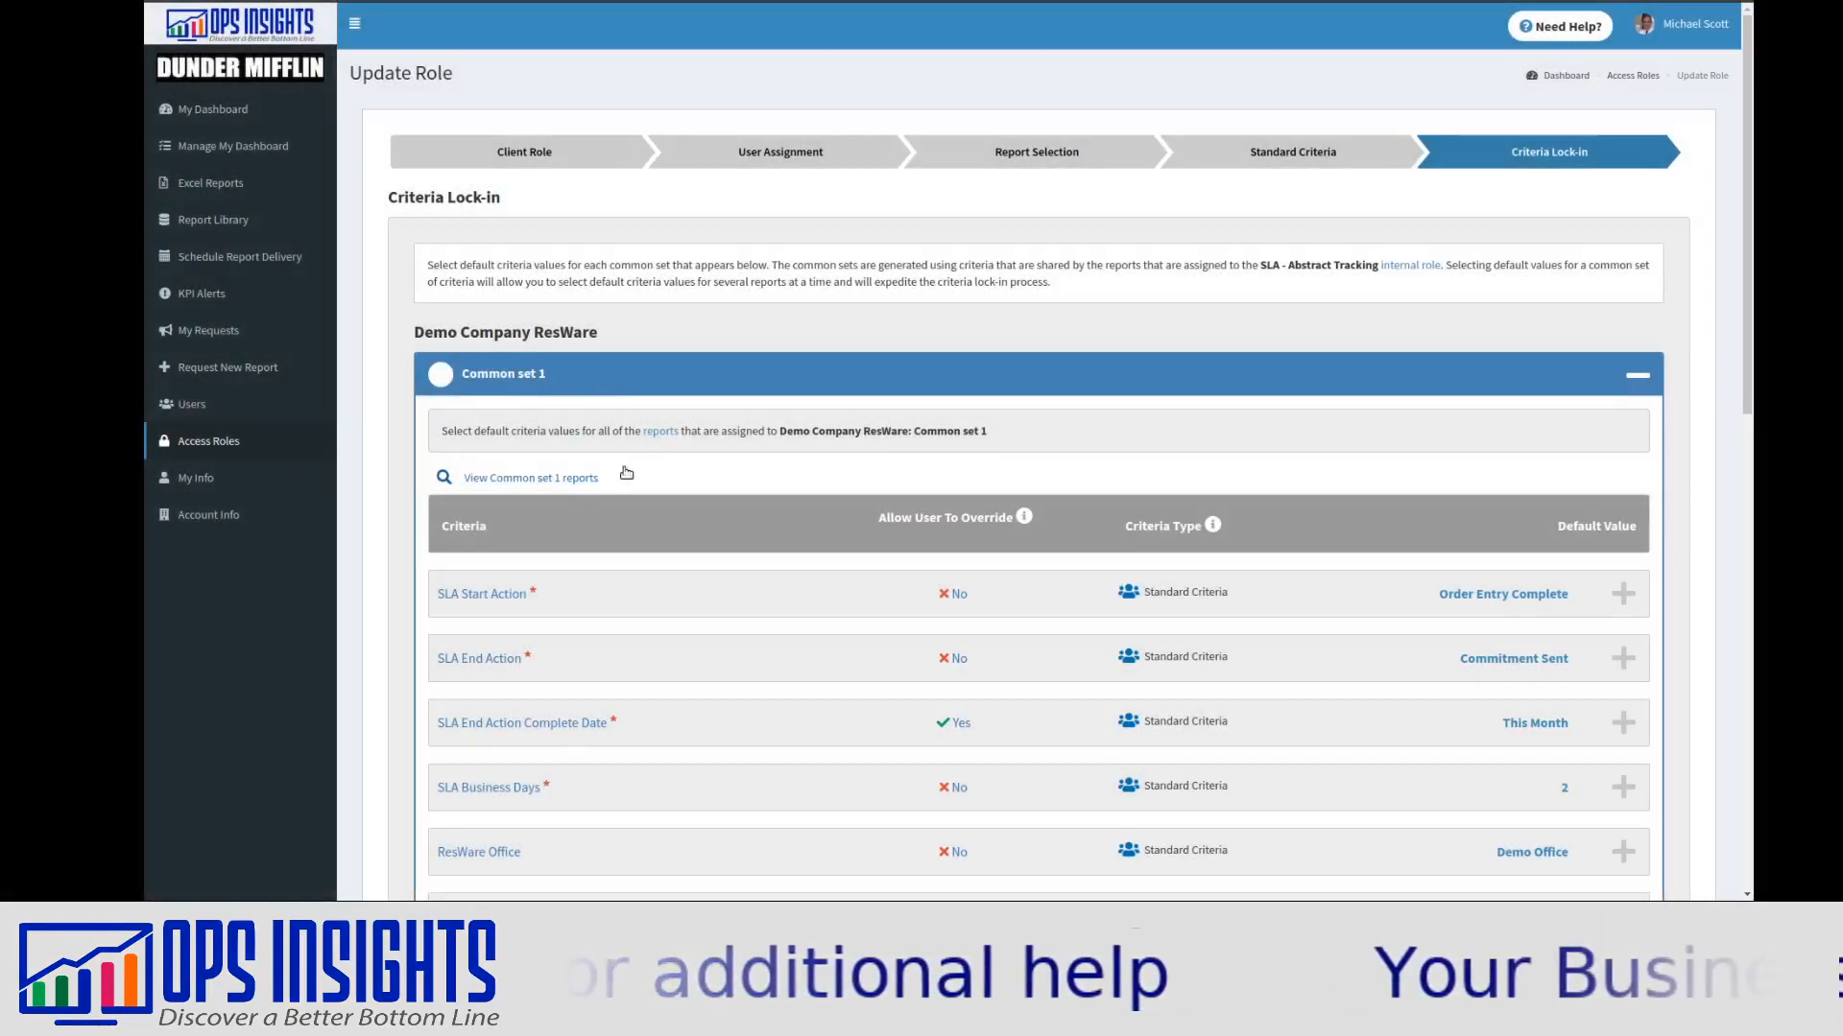
scroll(629, 470, down, 3)
scroll(527, 317, down, 1)
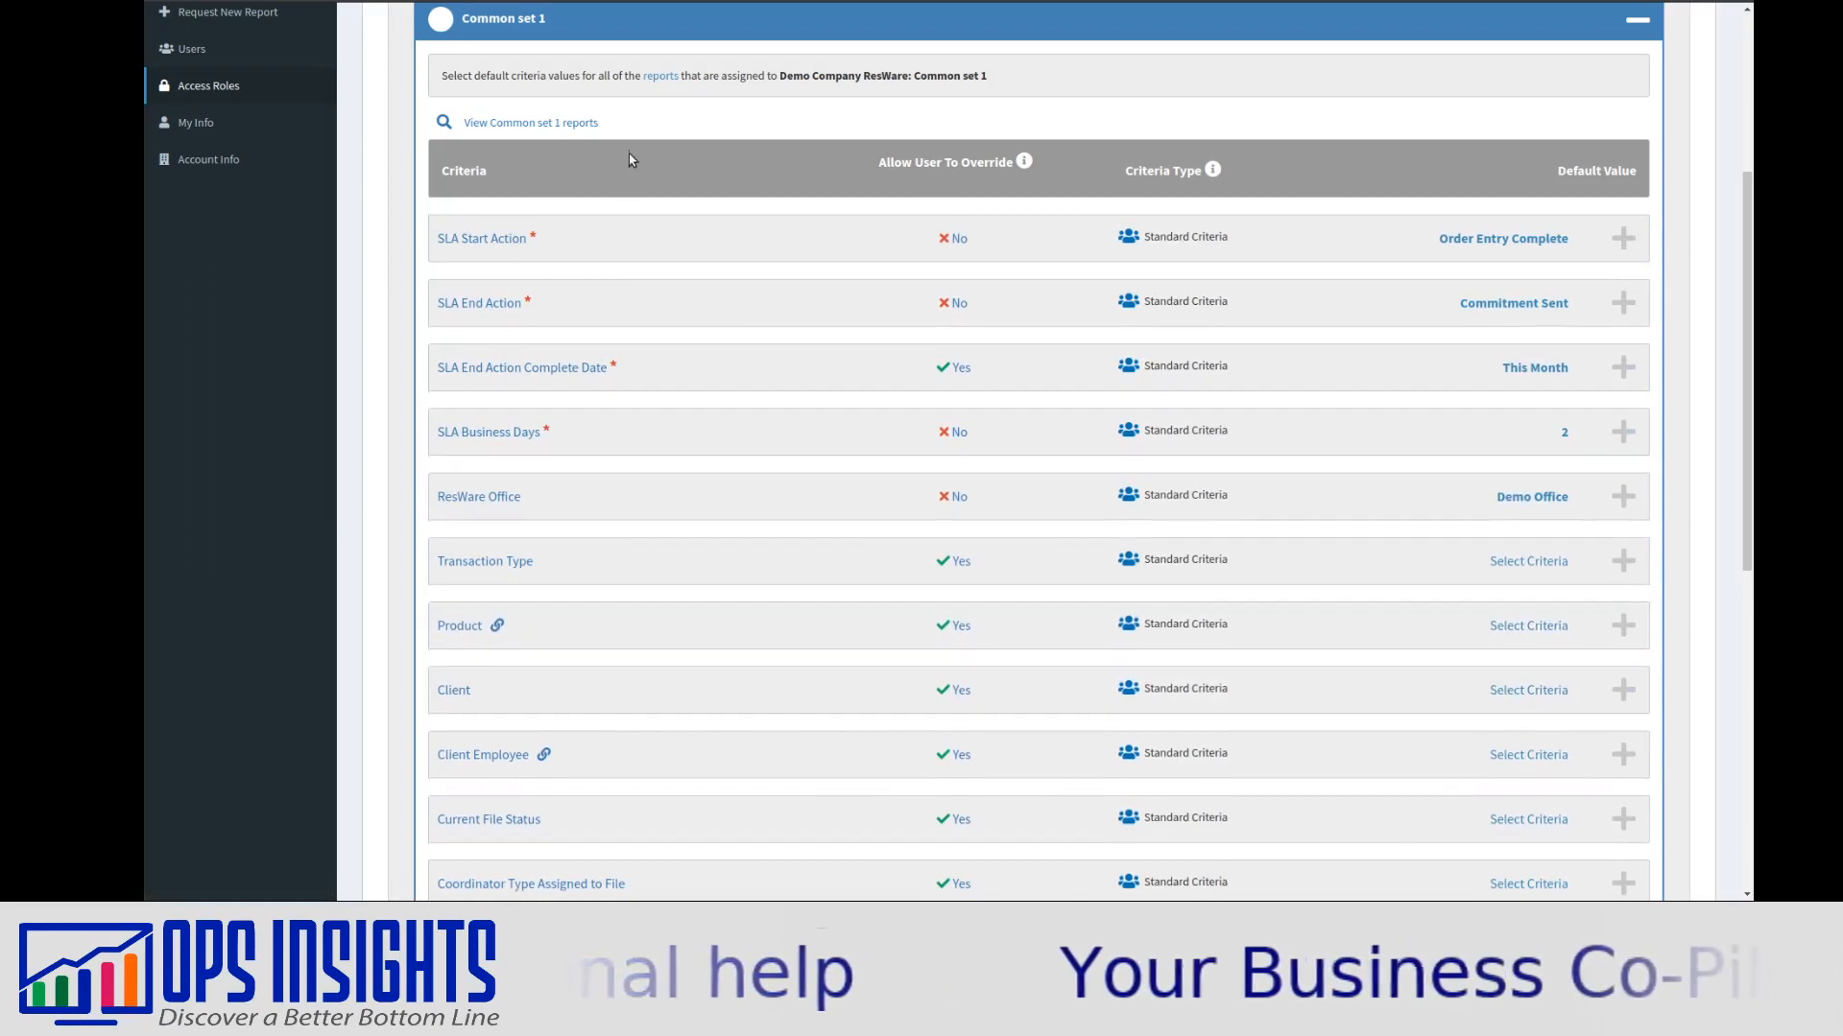
scroll(629, 156, down, 1)
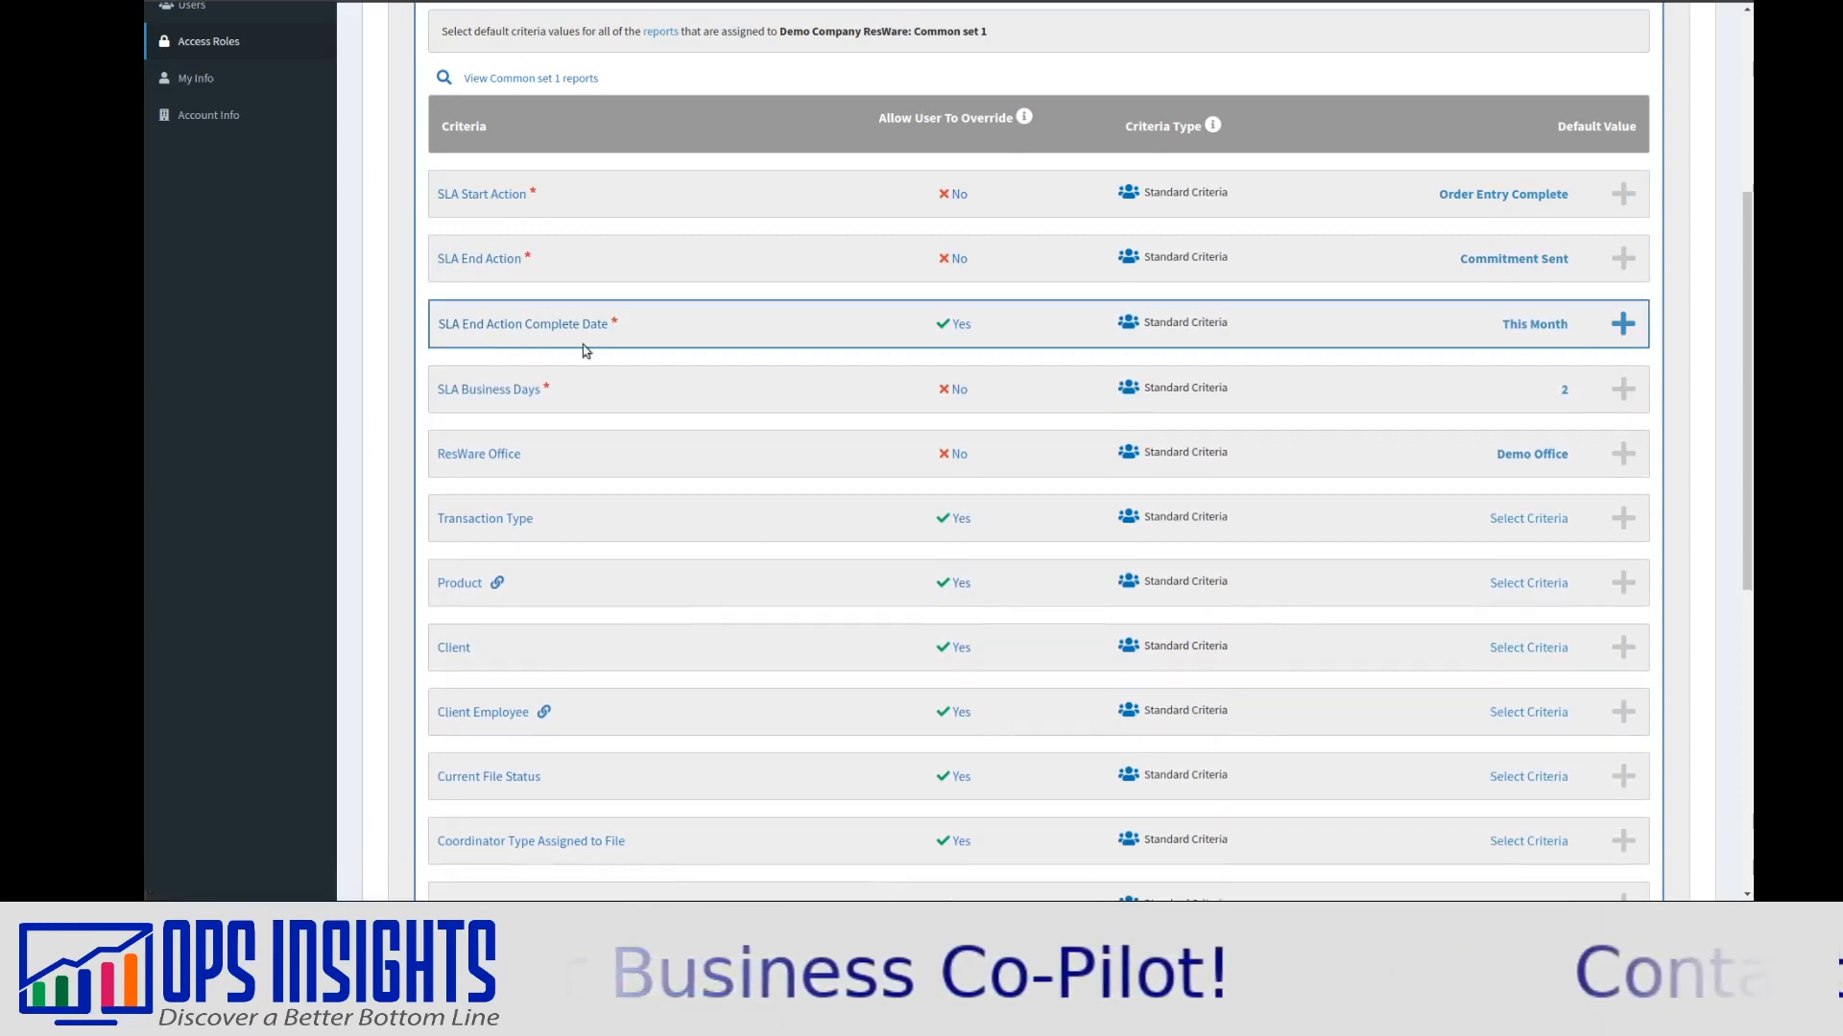
scroll(748, 250, up, 2)
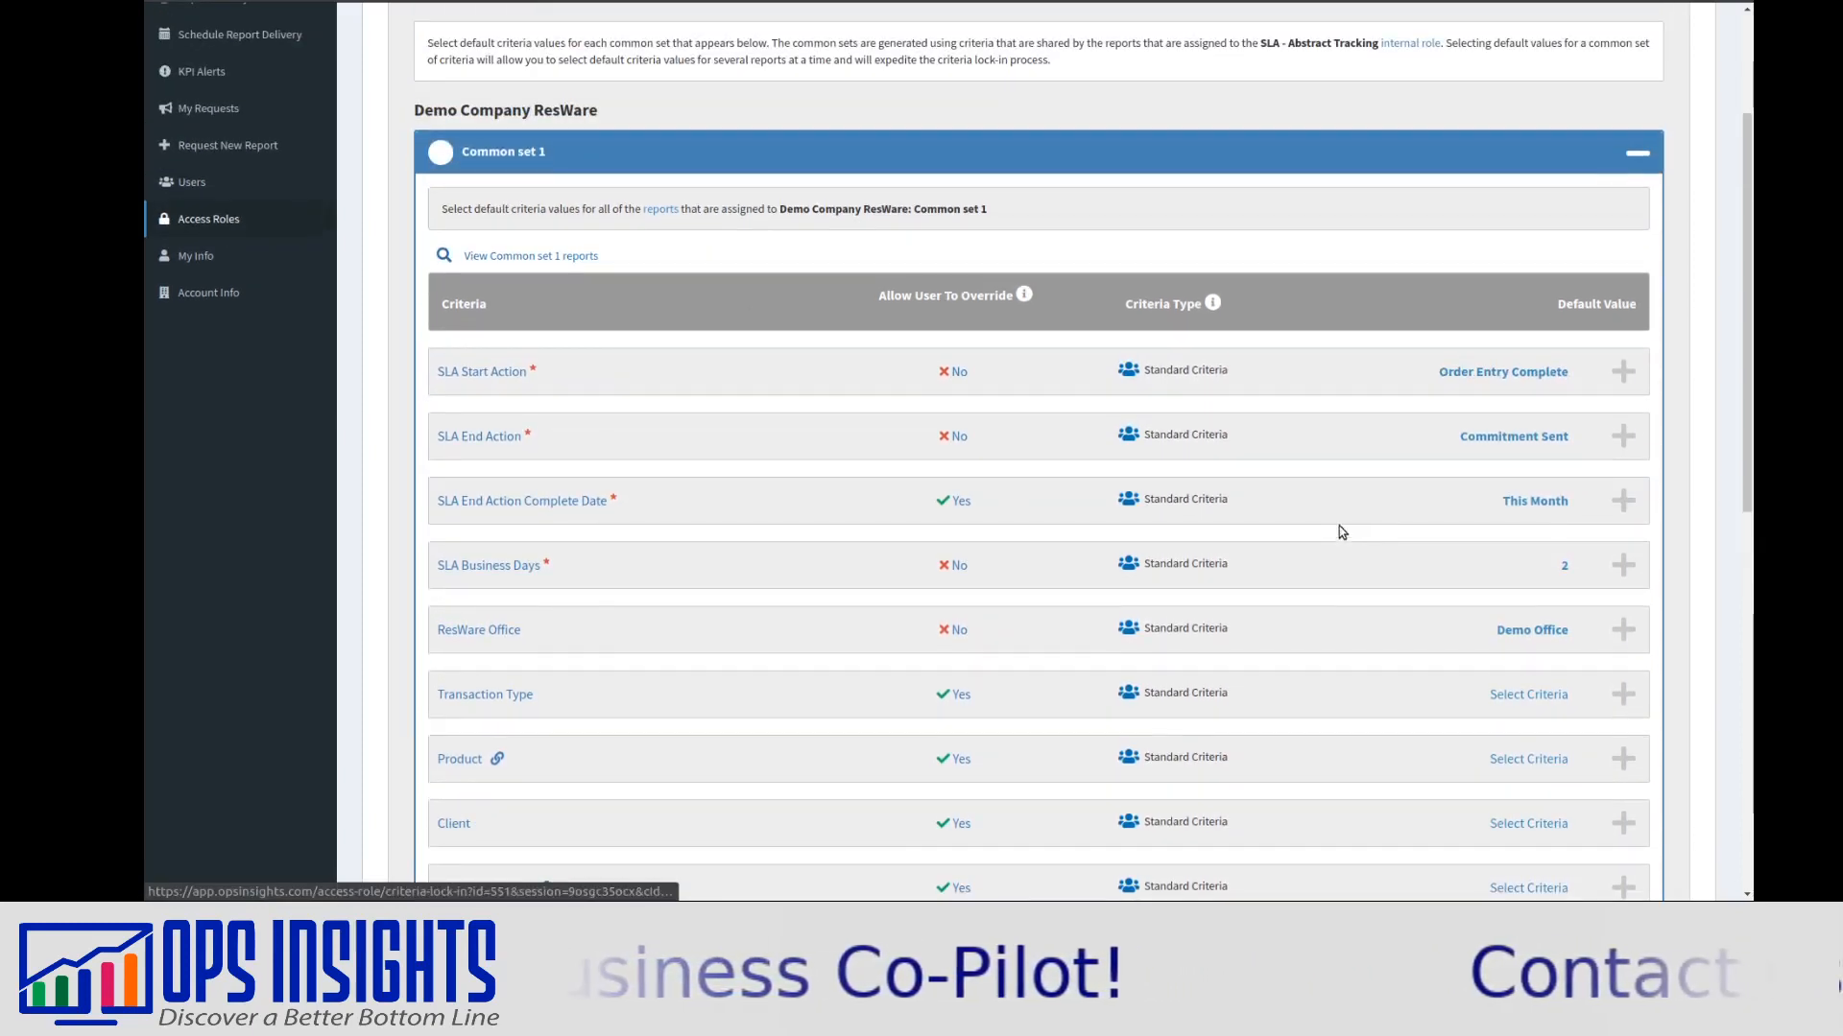
click(549, 254)
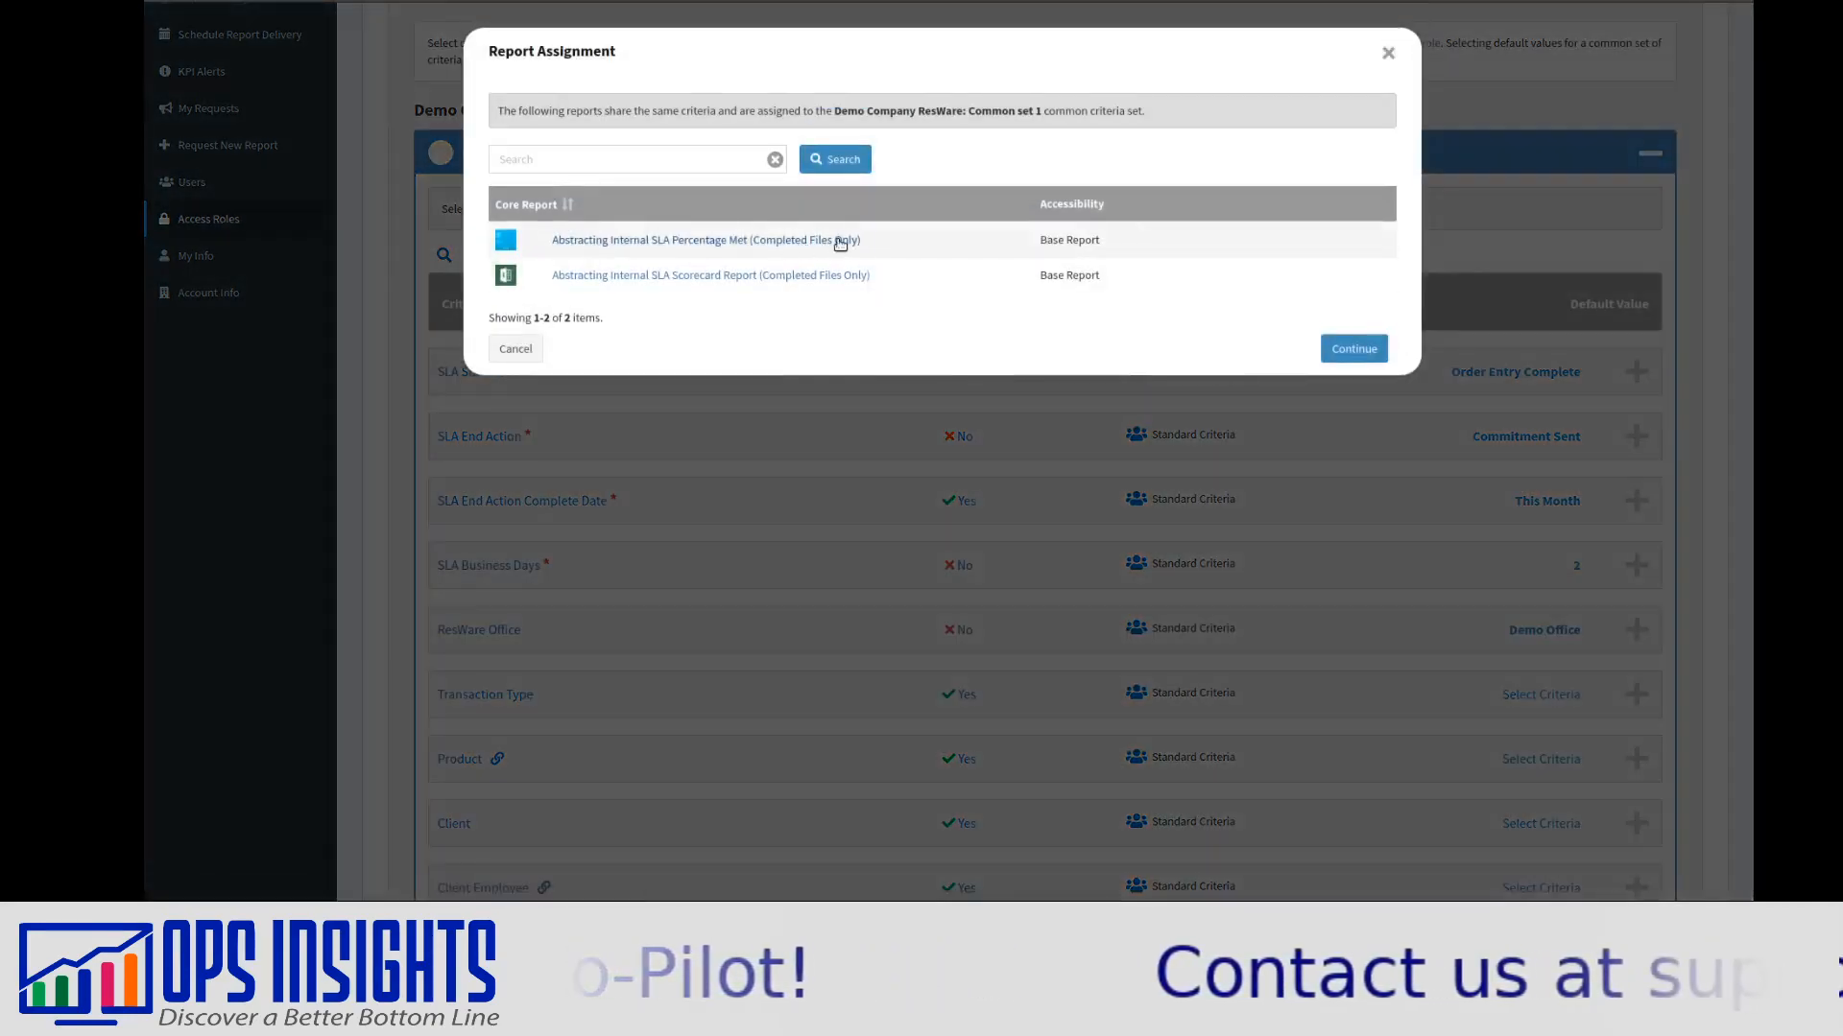
click(1345, 349)
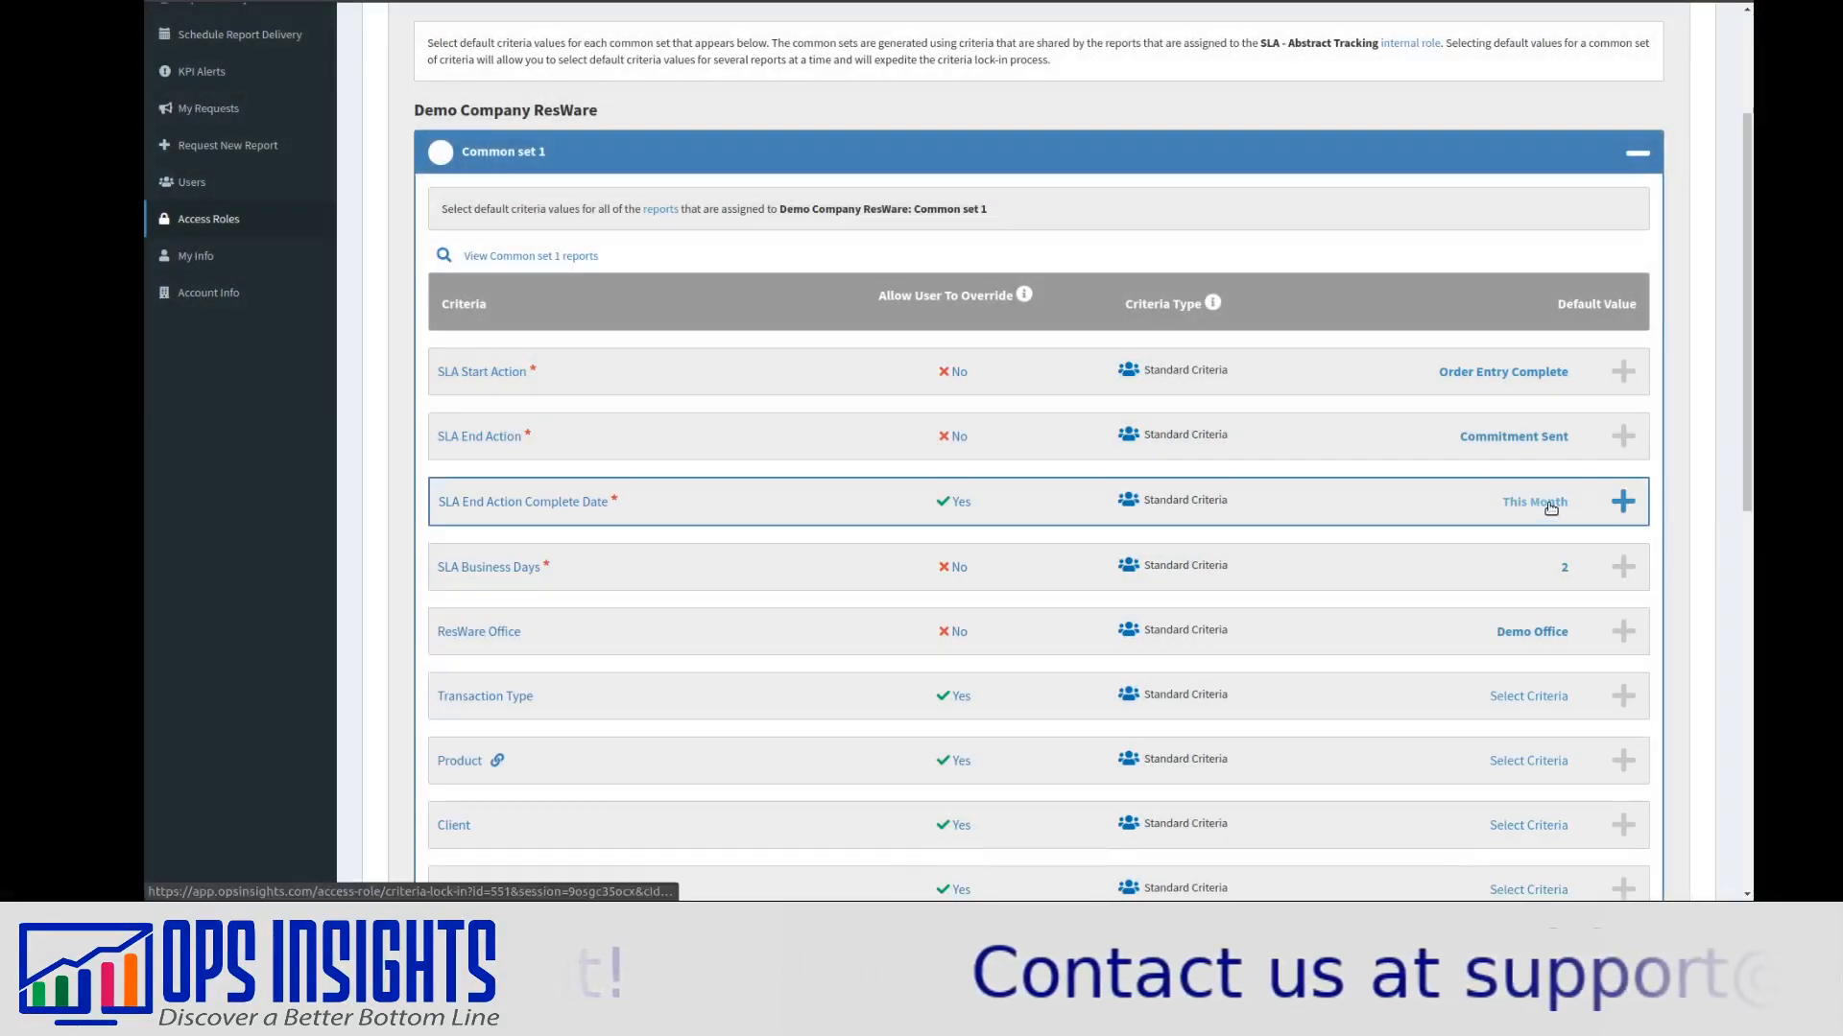
Set the SLA End Action Complete Date default in Common set 1 to Last Month and lock it in.
click(1551, 507)
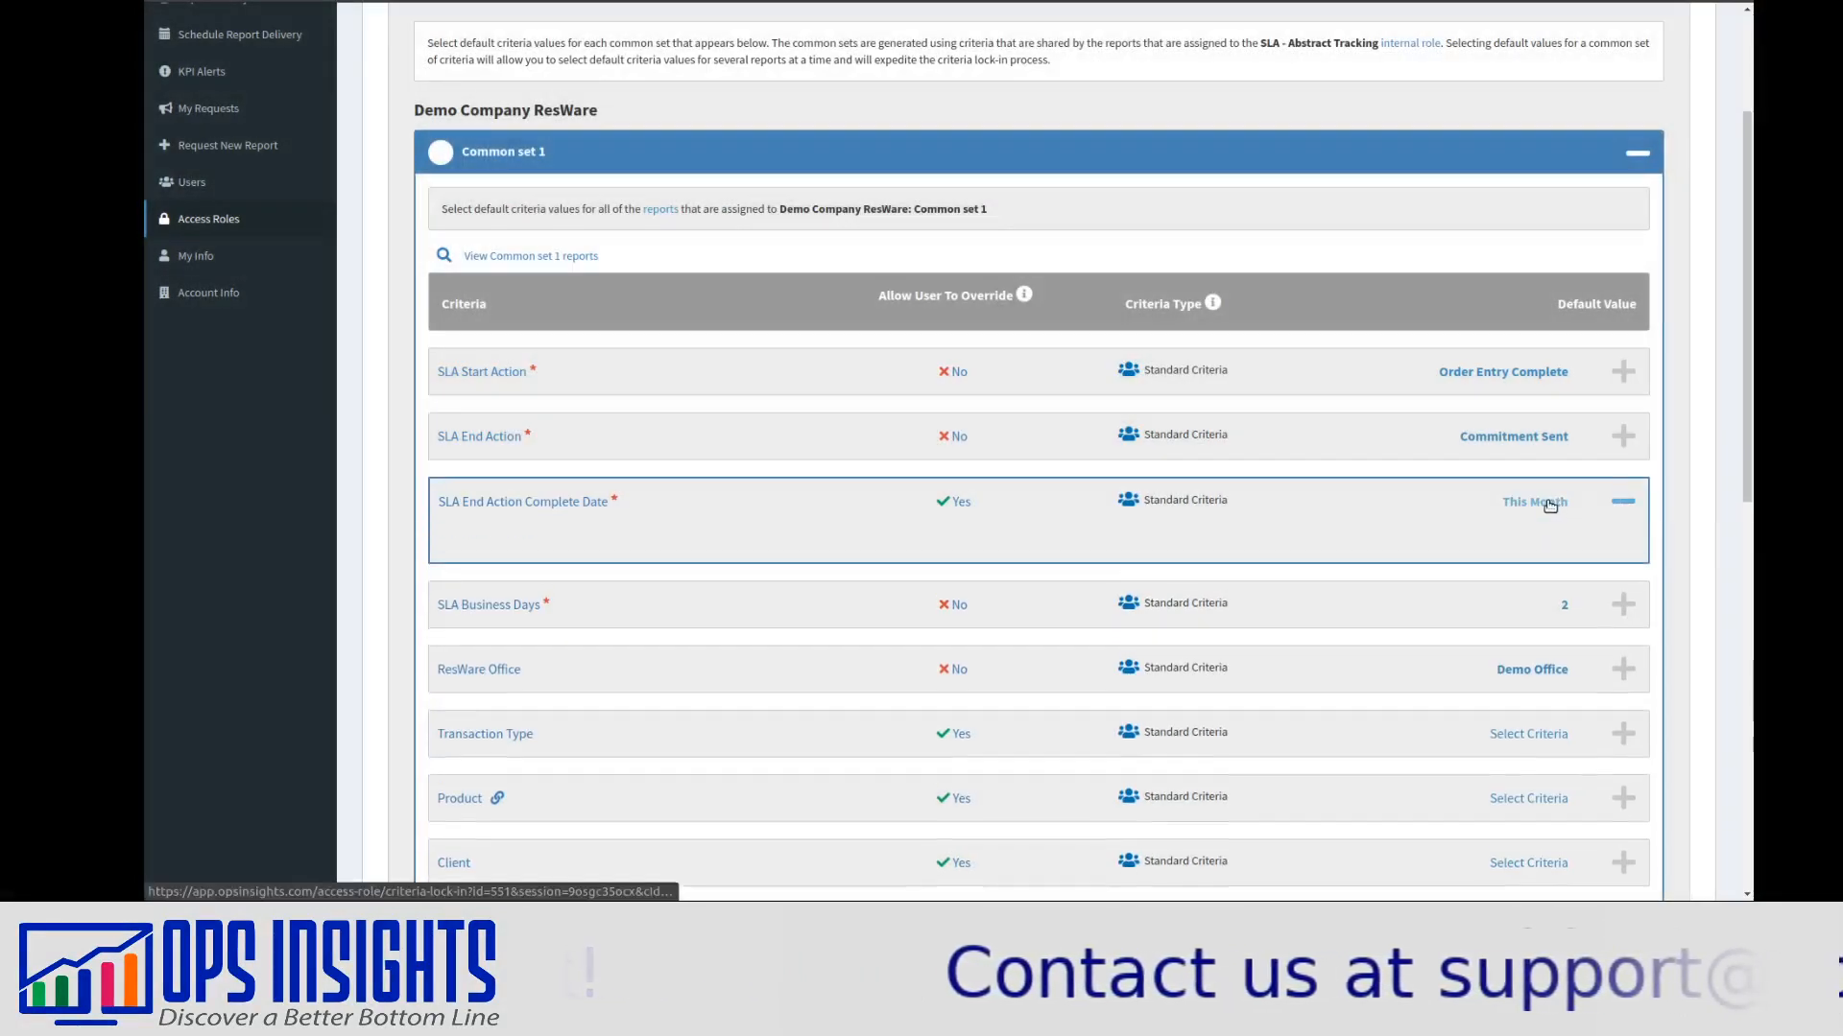
scroll(974, 658, down, 2)
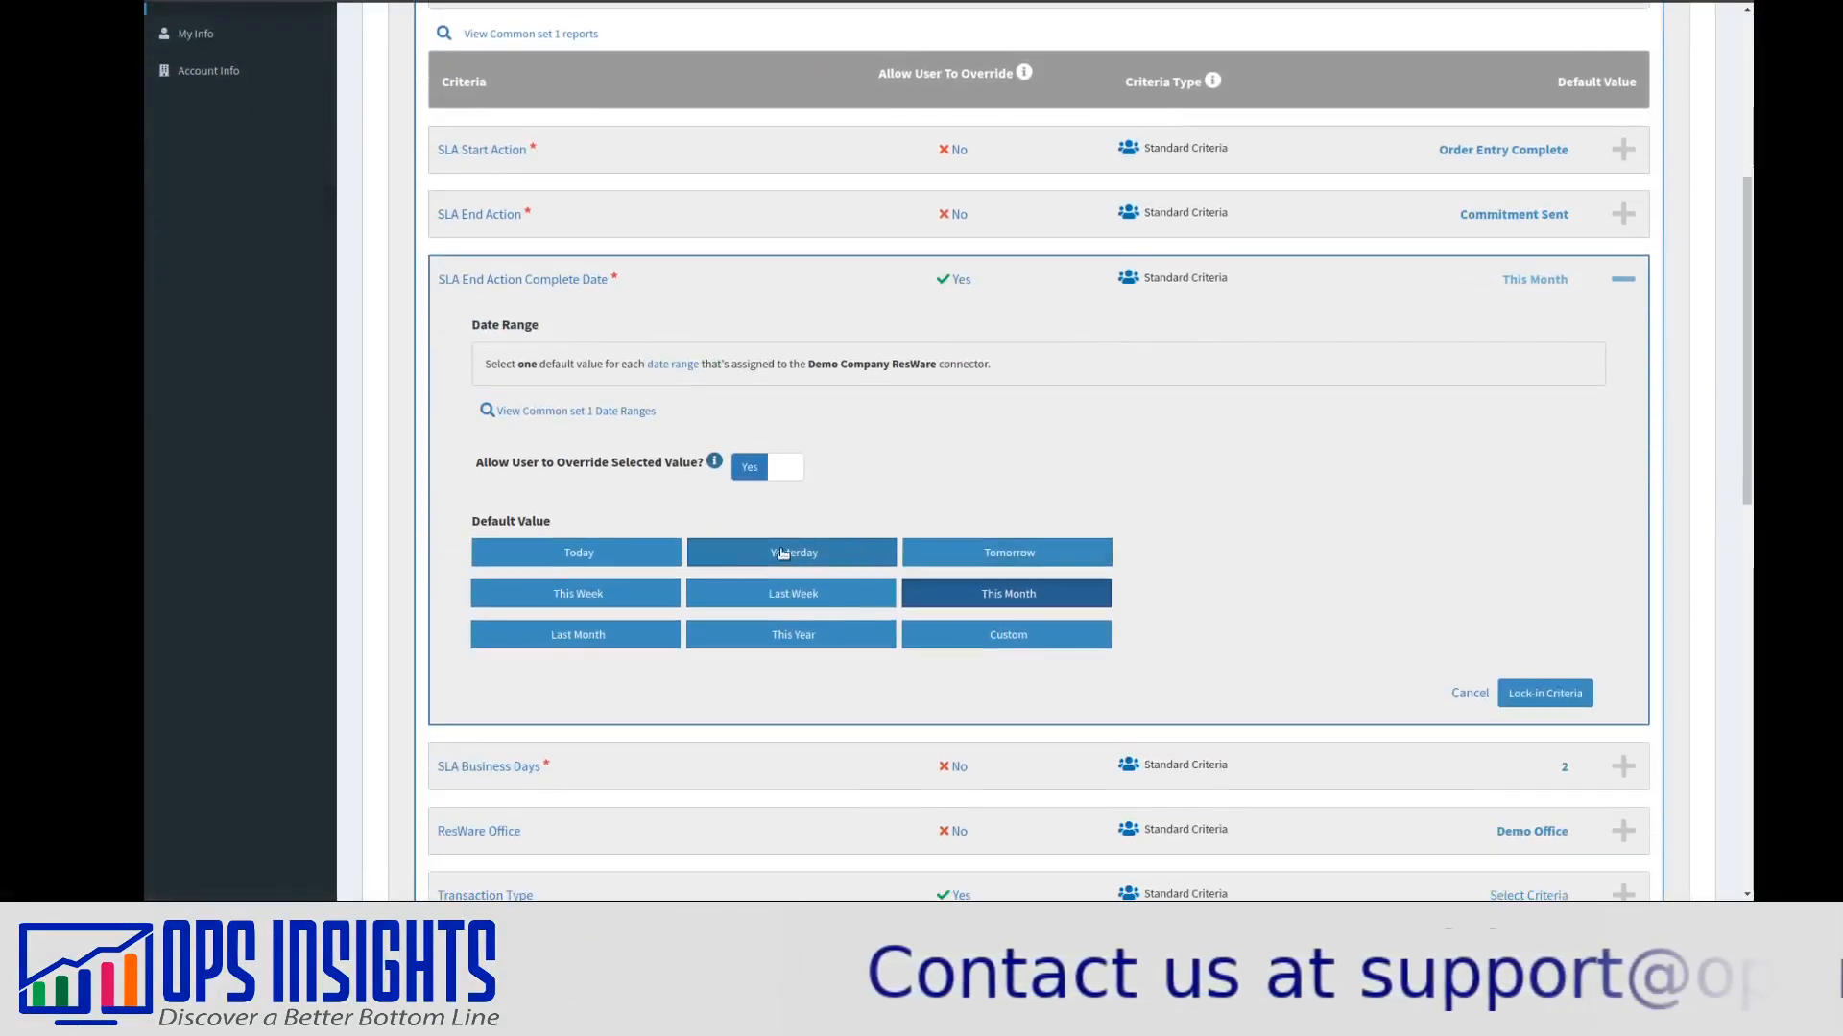
click(624, 635)
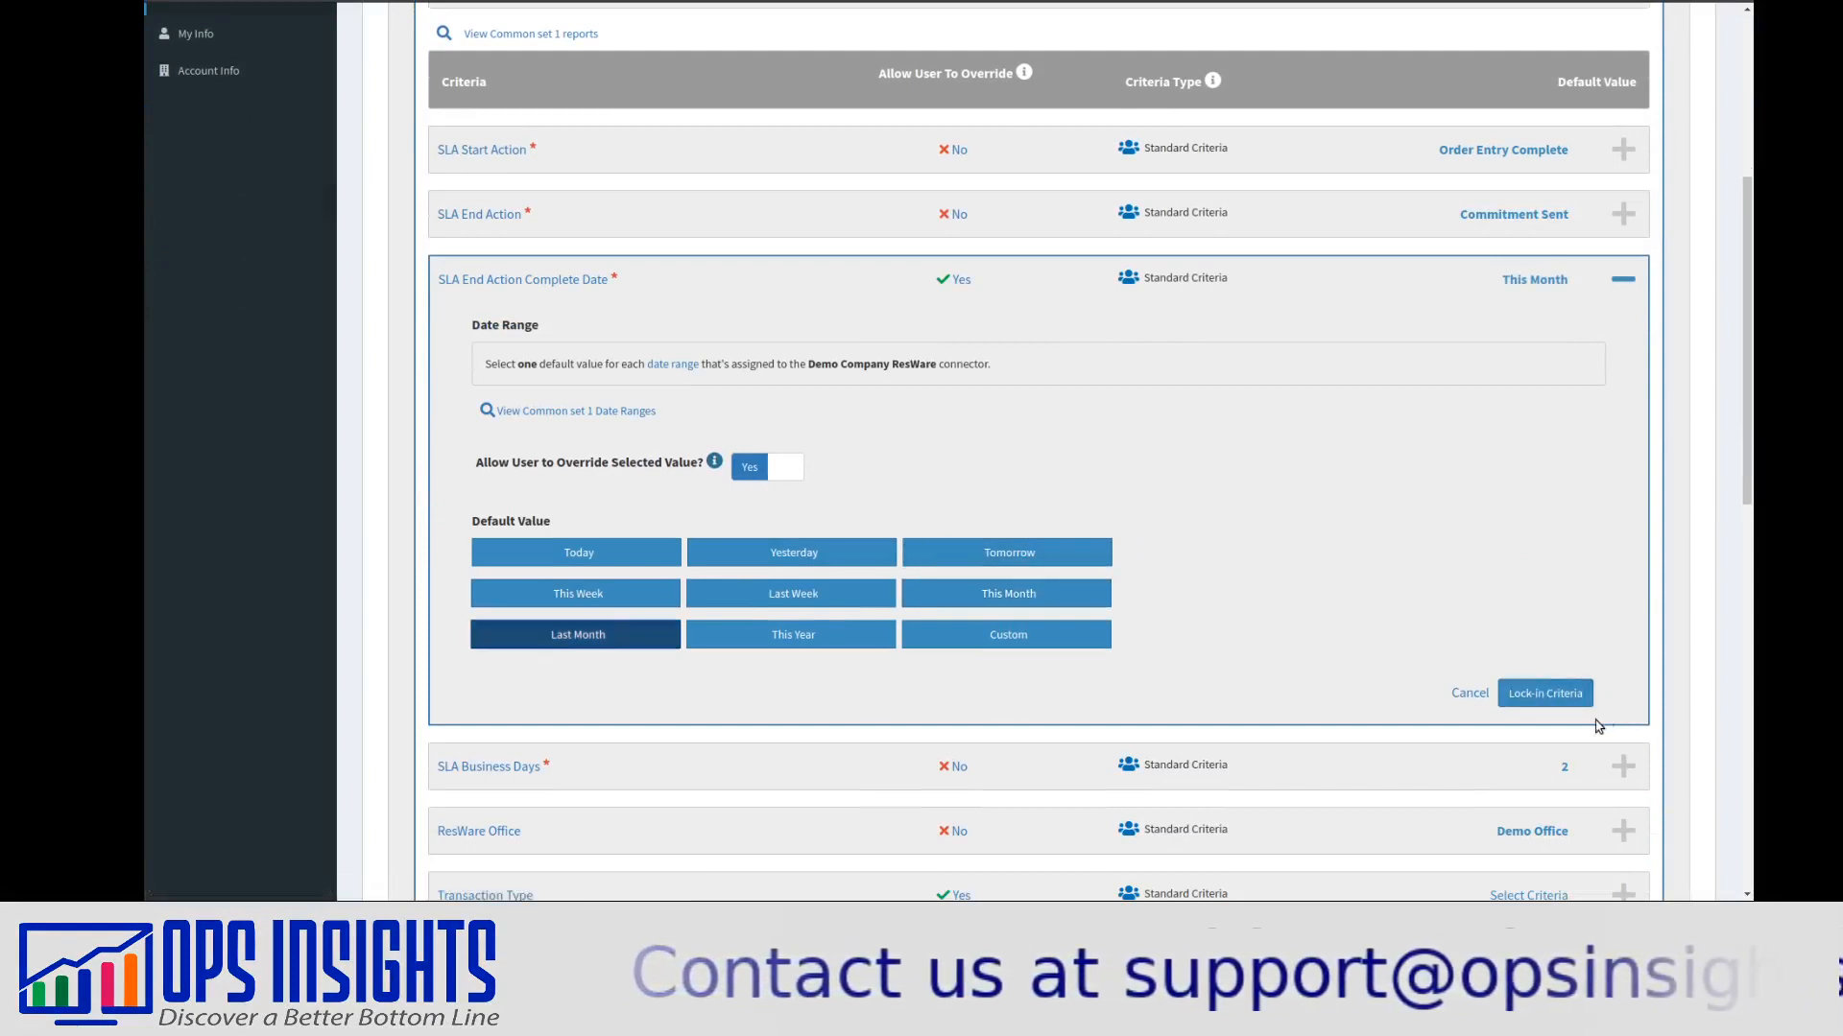
click(1546, 693)
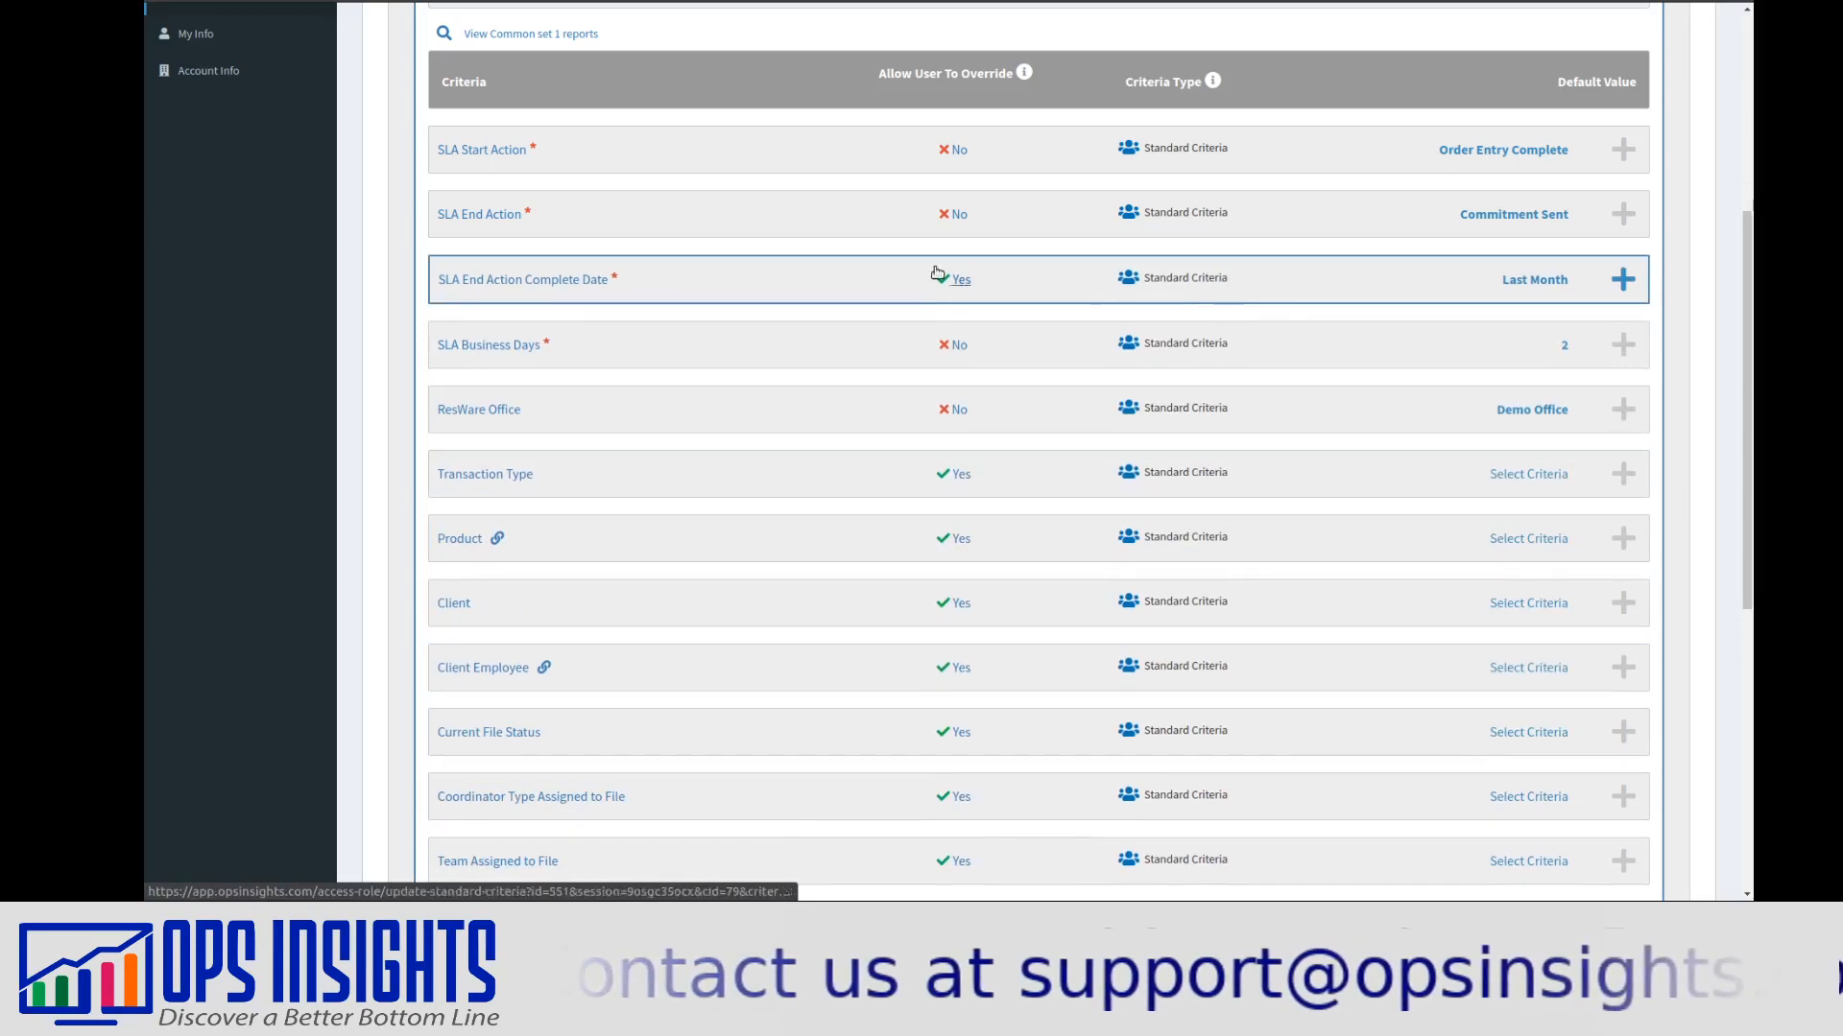
Check which reports the Common set 1 date range default applies to, and close the report list.
scroll(571, 225, up, 2)
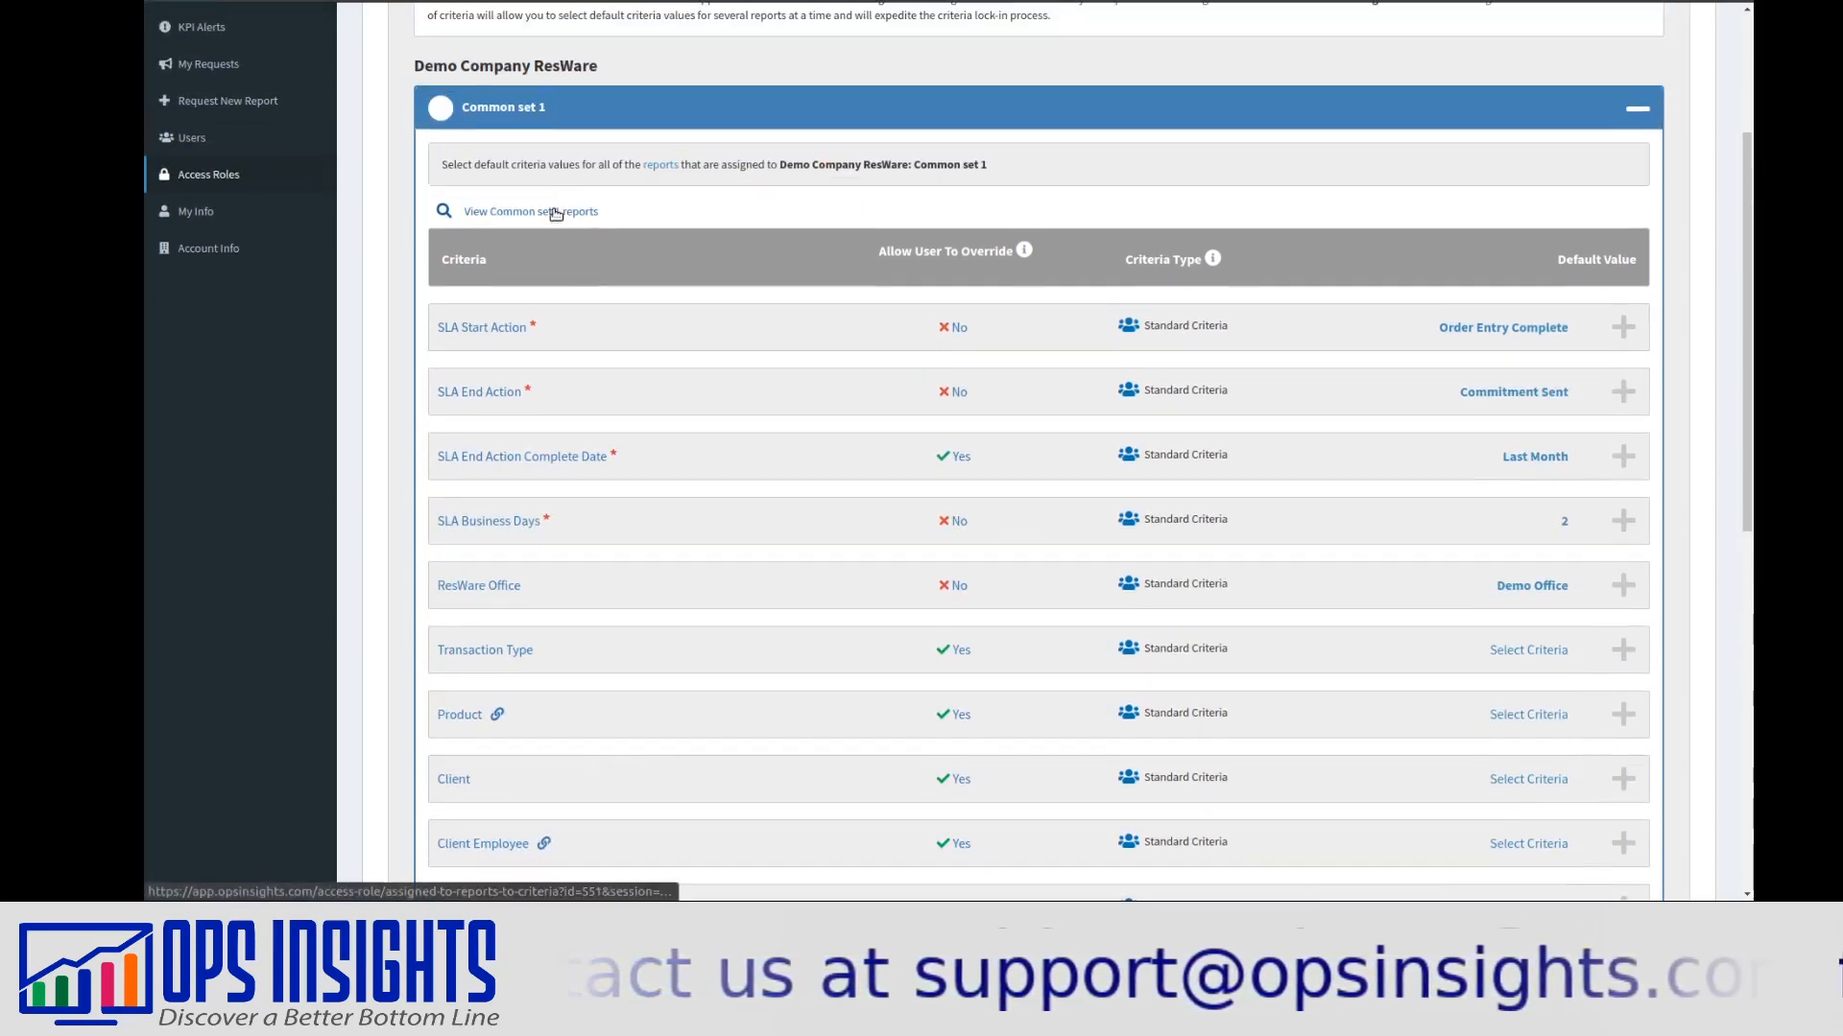
click(612, 159)
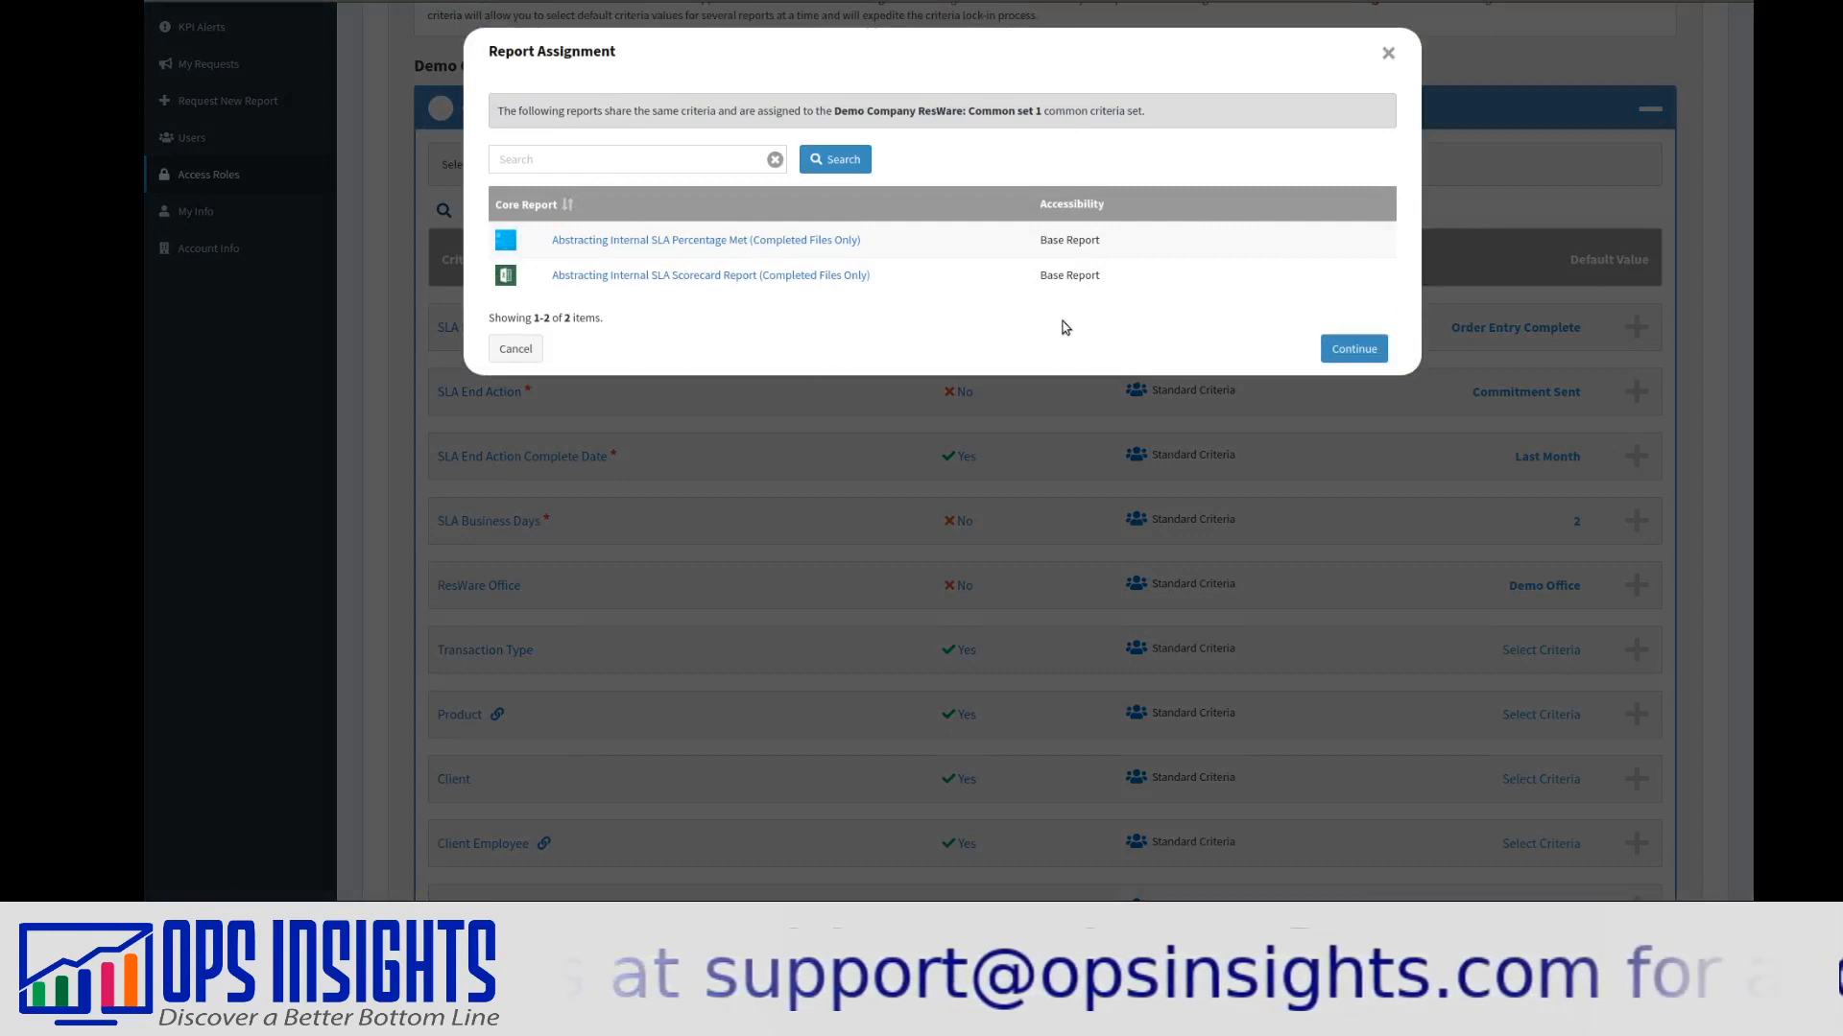
click(1380, 356)
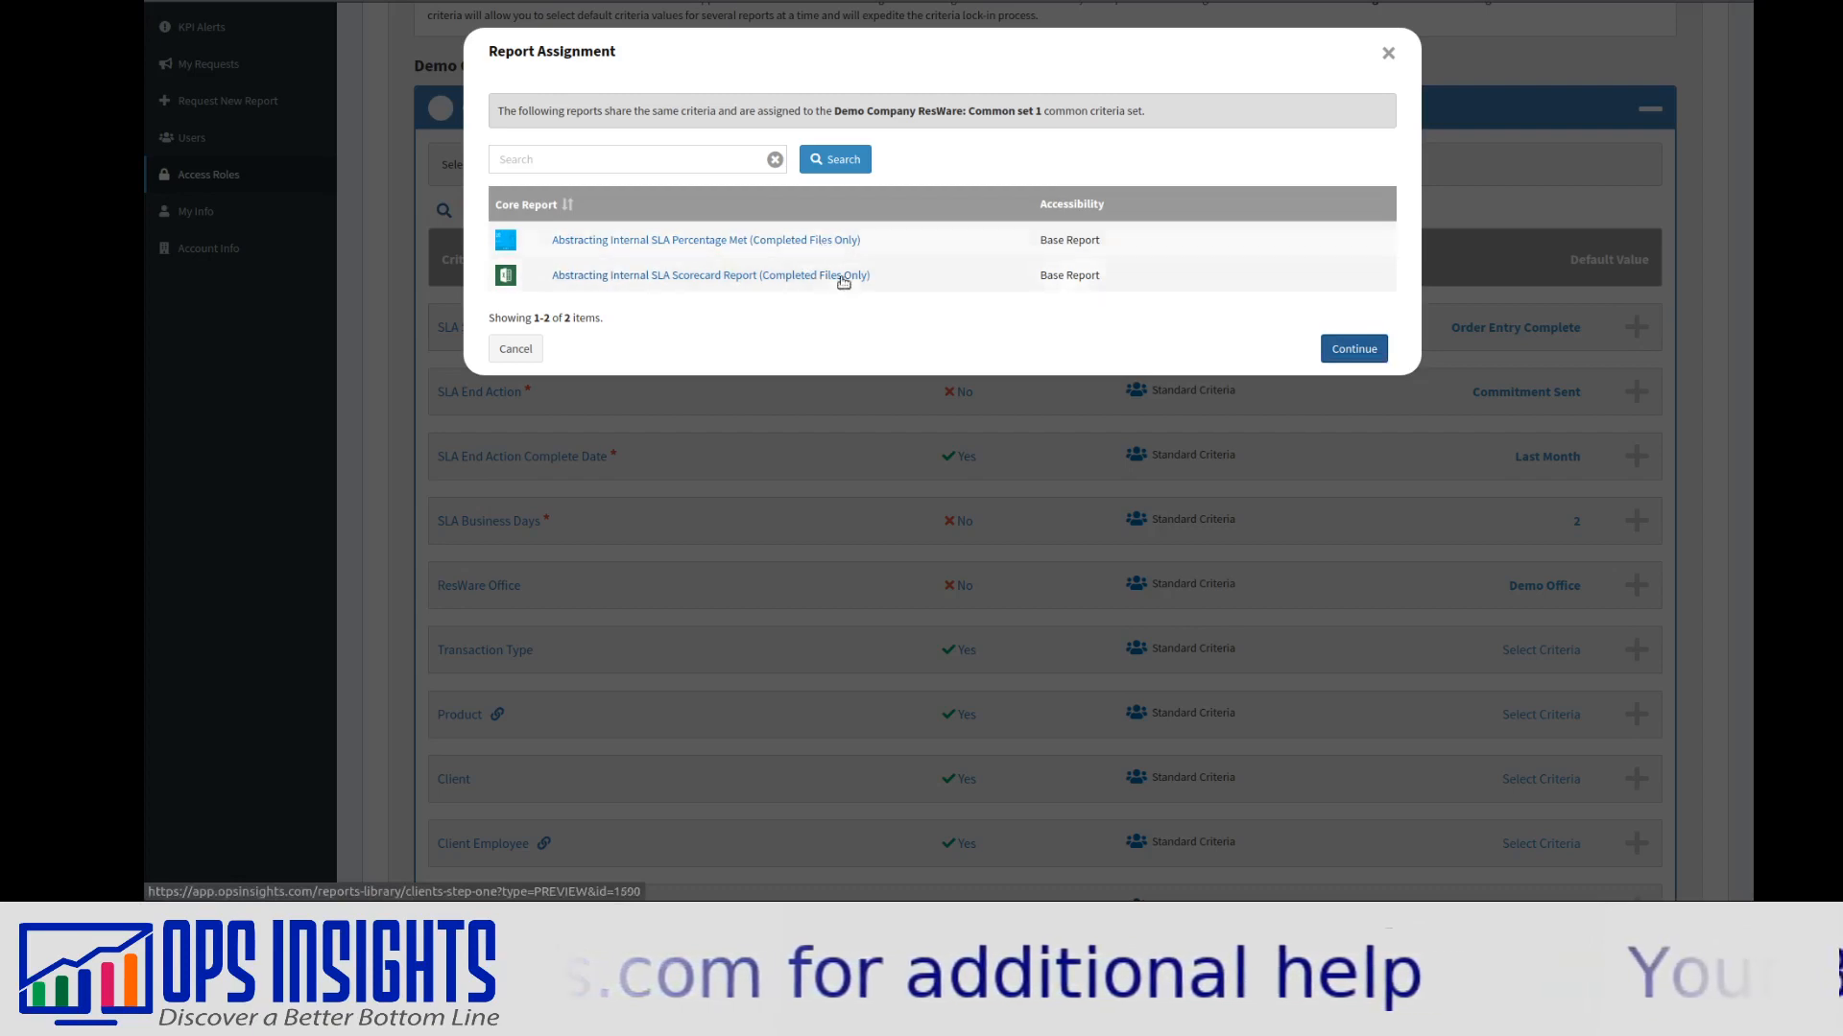
click(1348, 349)
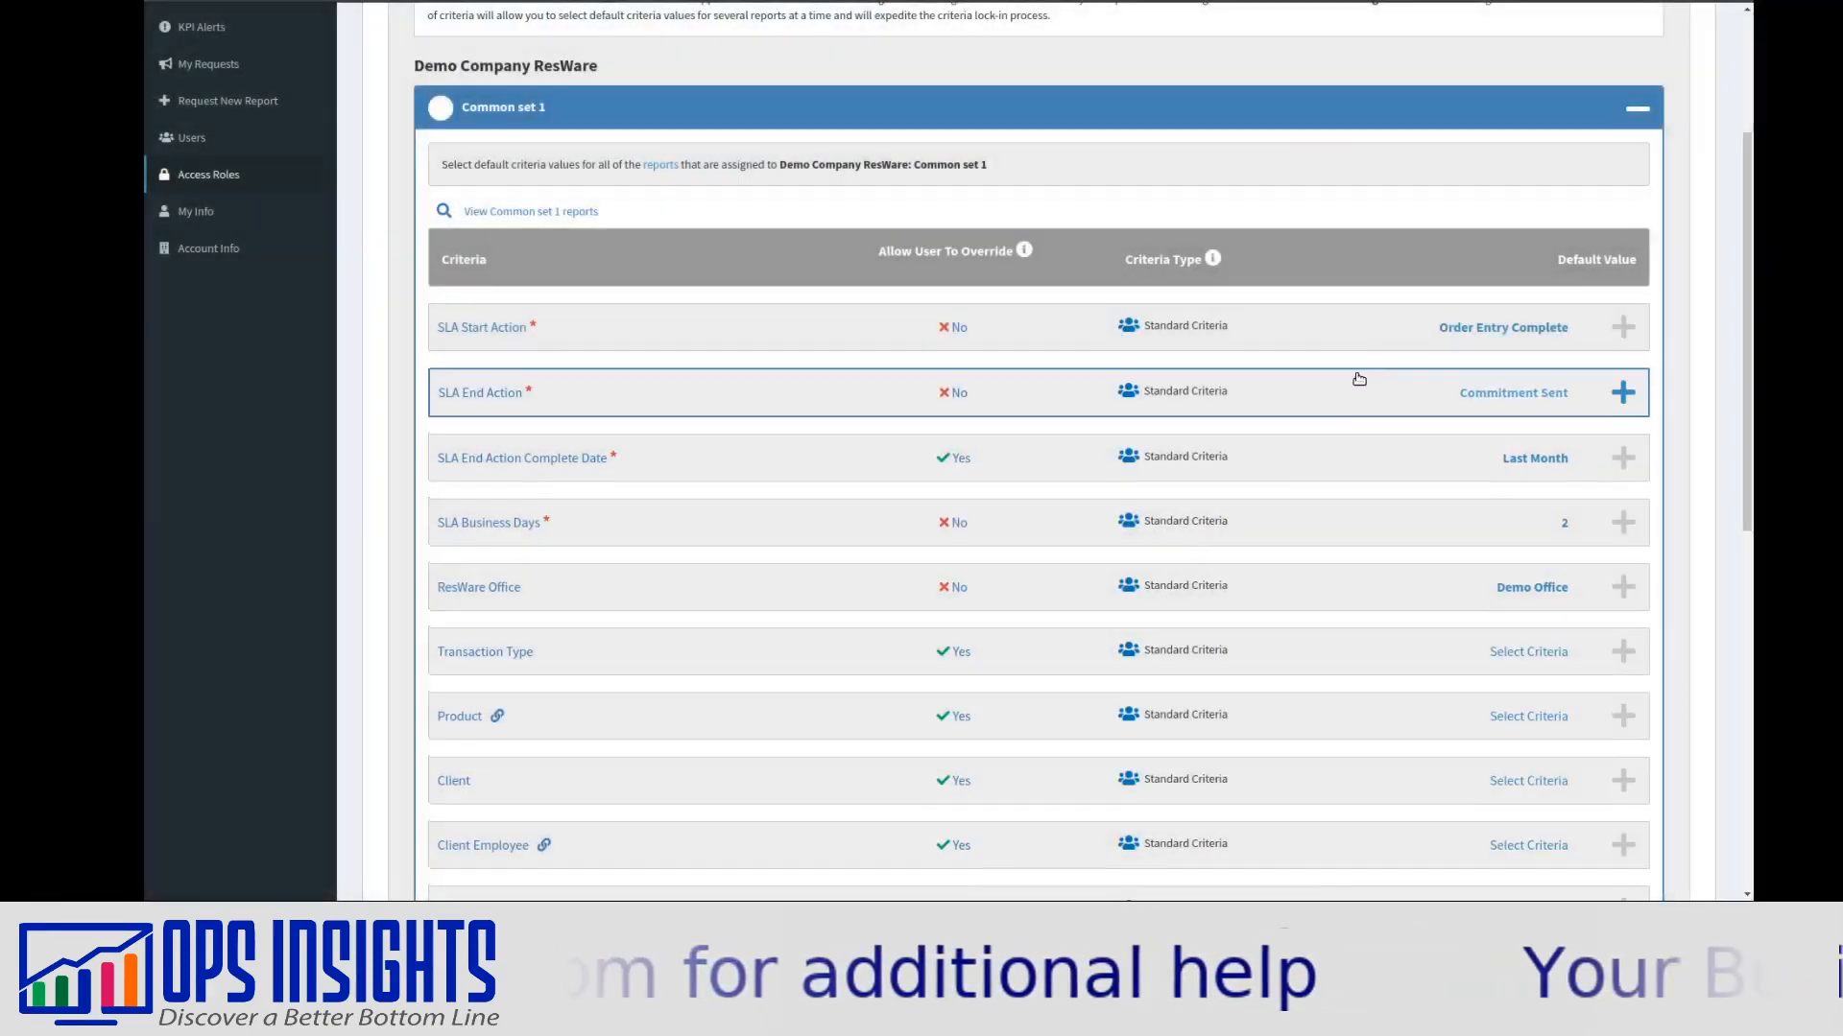
Review the criteria defaults and override settings of Common set 1, and lock in the set's default values.
scroll(1361, 379, down, 6)
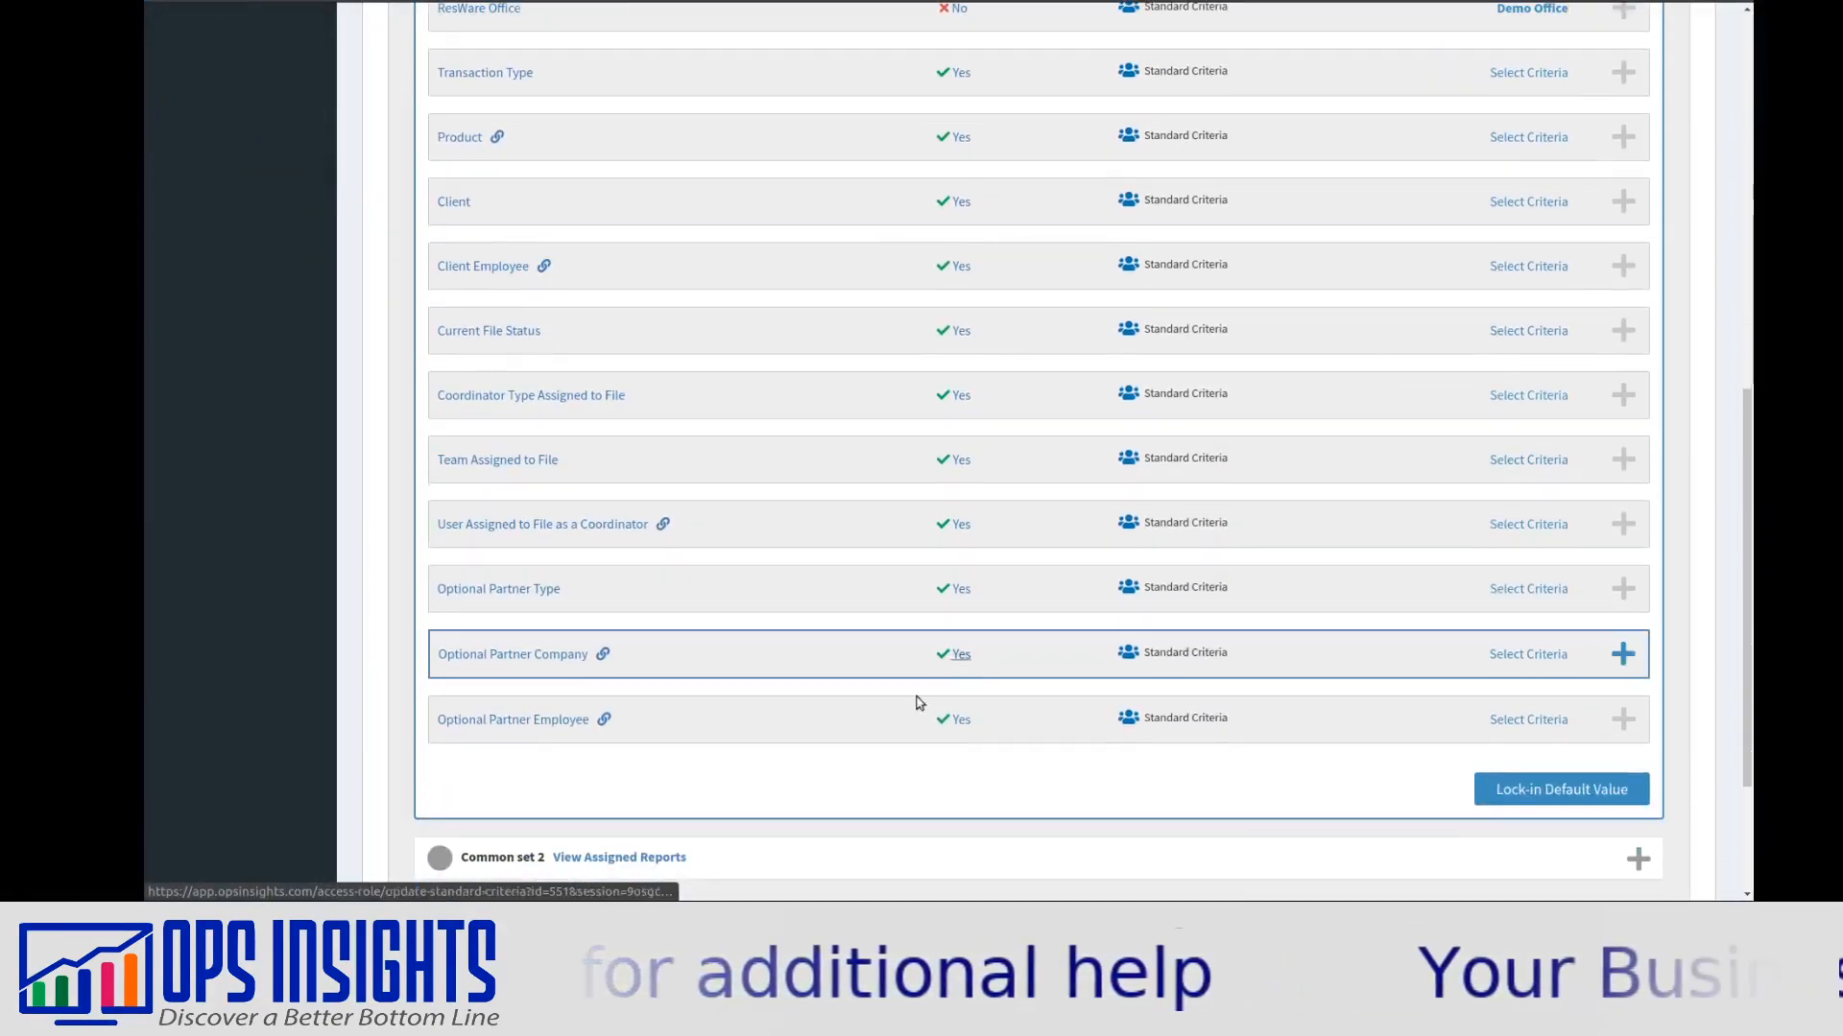
scroll(876, 515, up, 4)
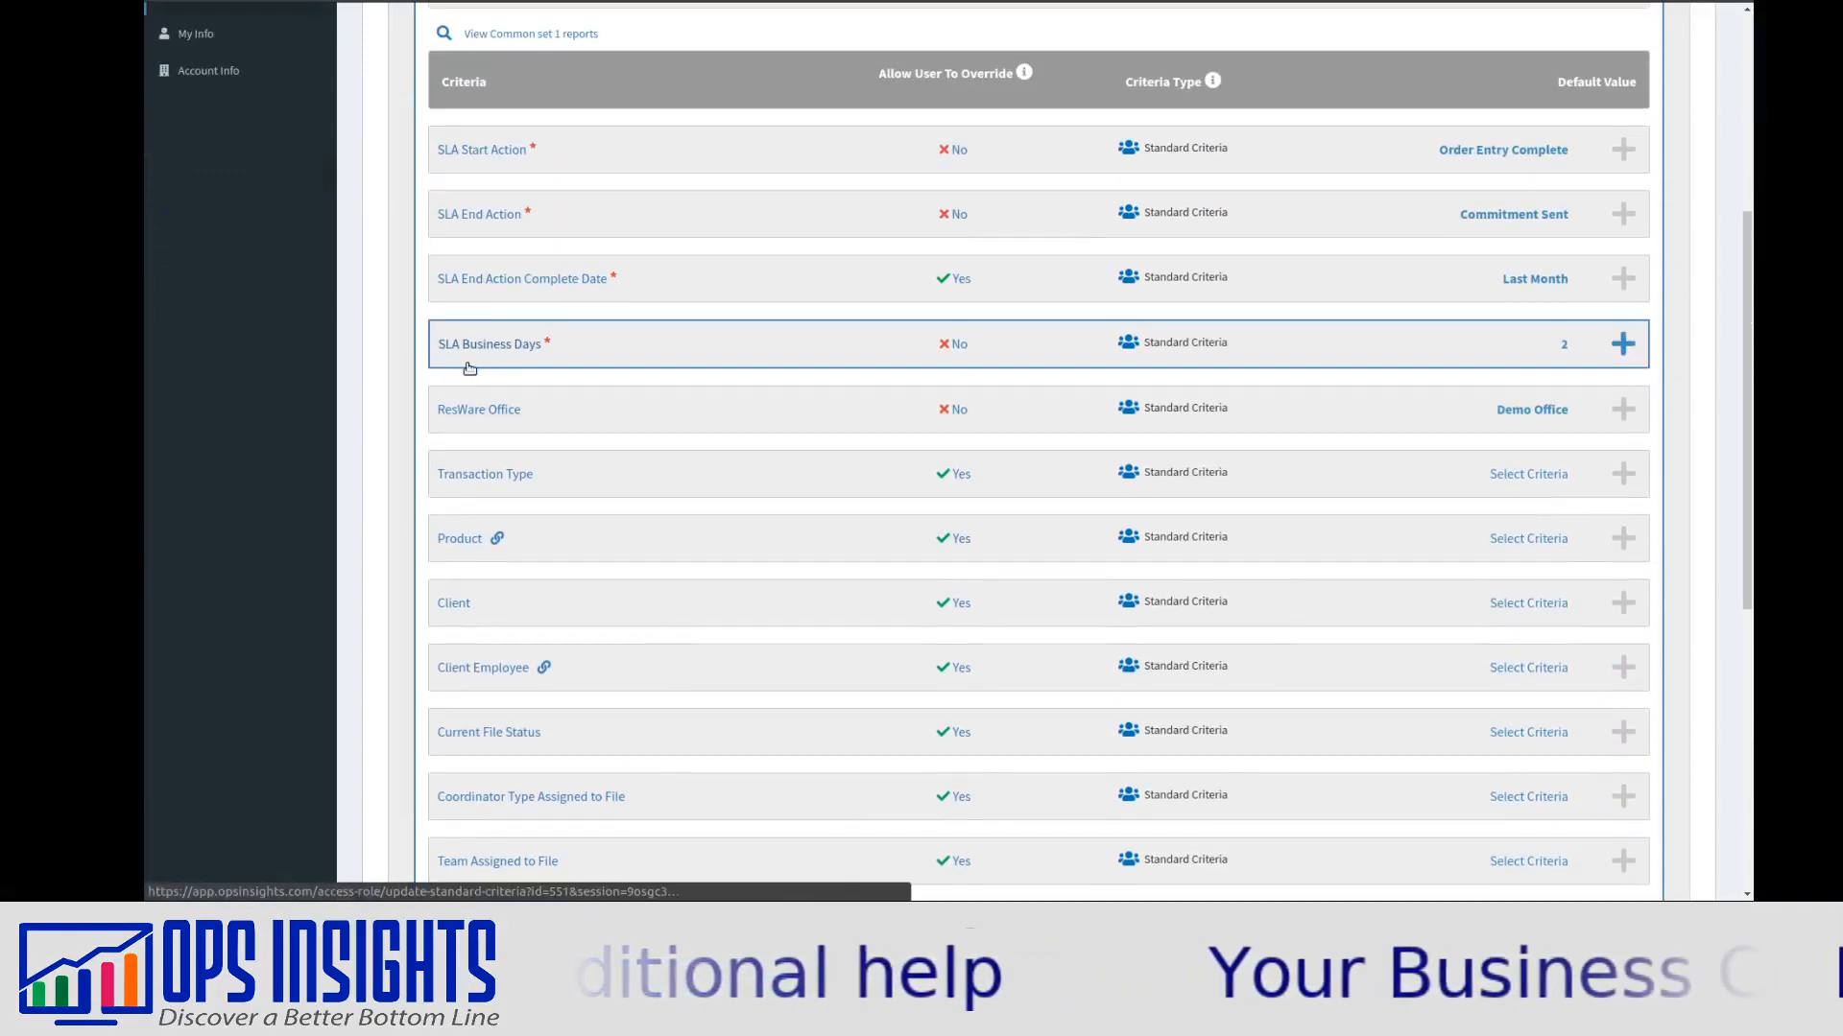
scroll(475, 367, up, 4)
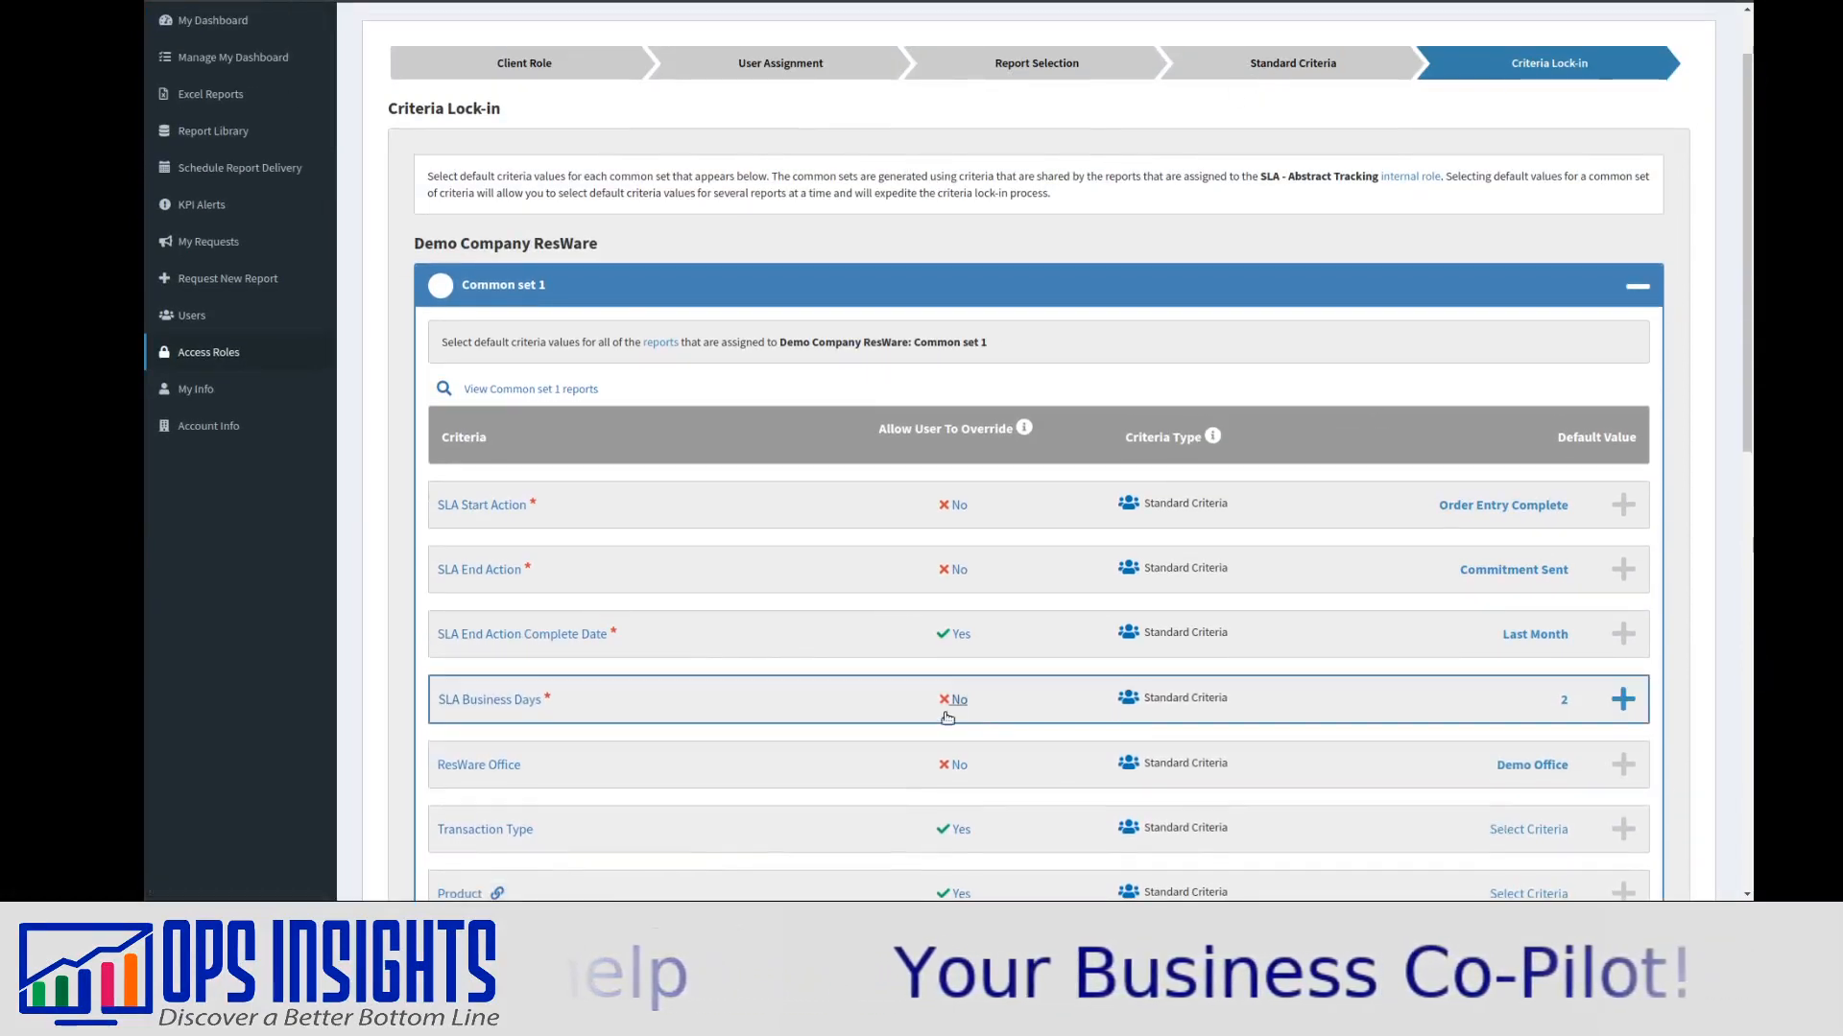
scroll(1308, 617, down, 1)
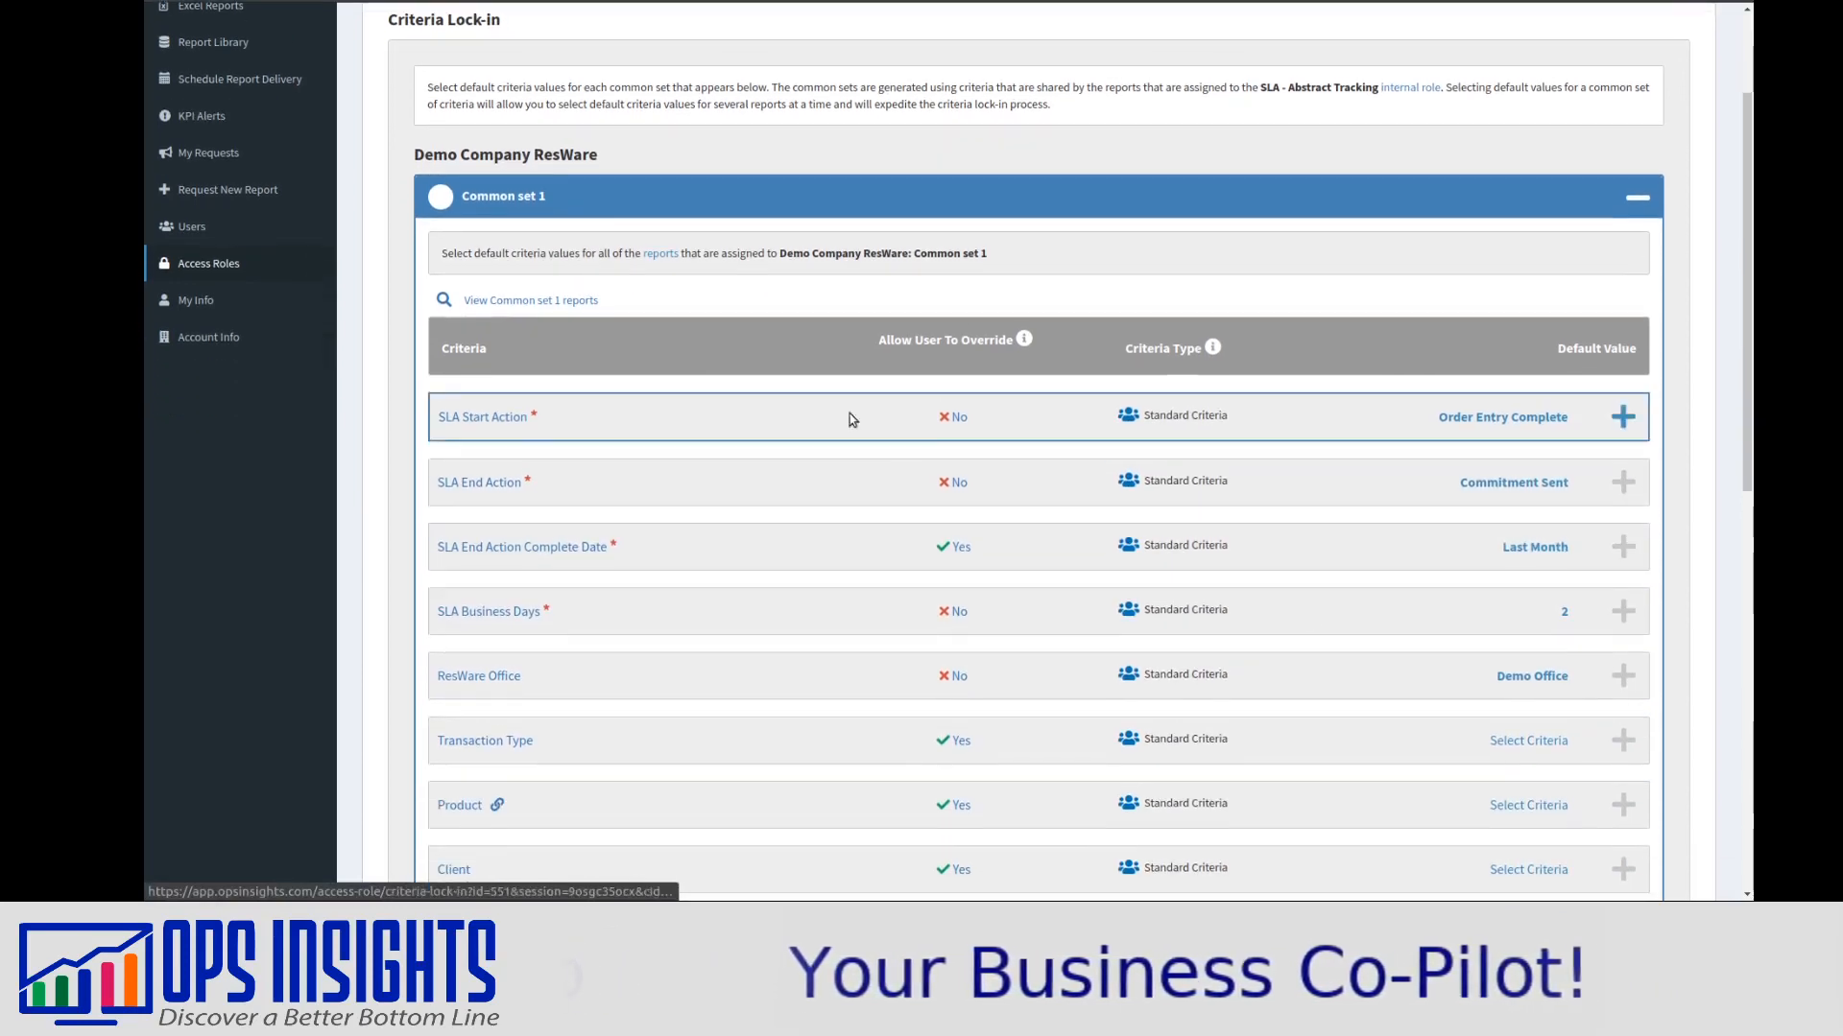
scroll(768, 442, down, 9)
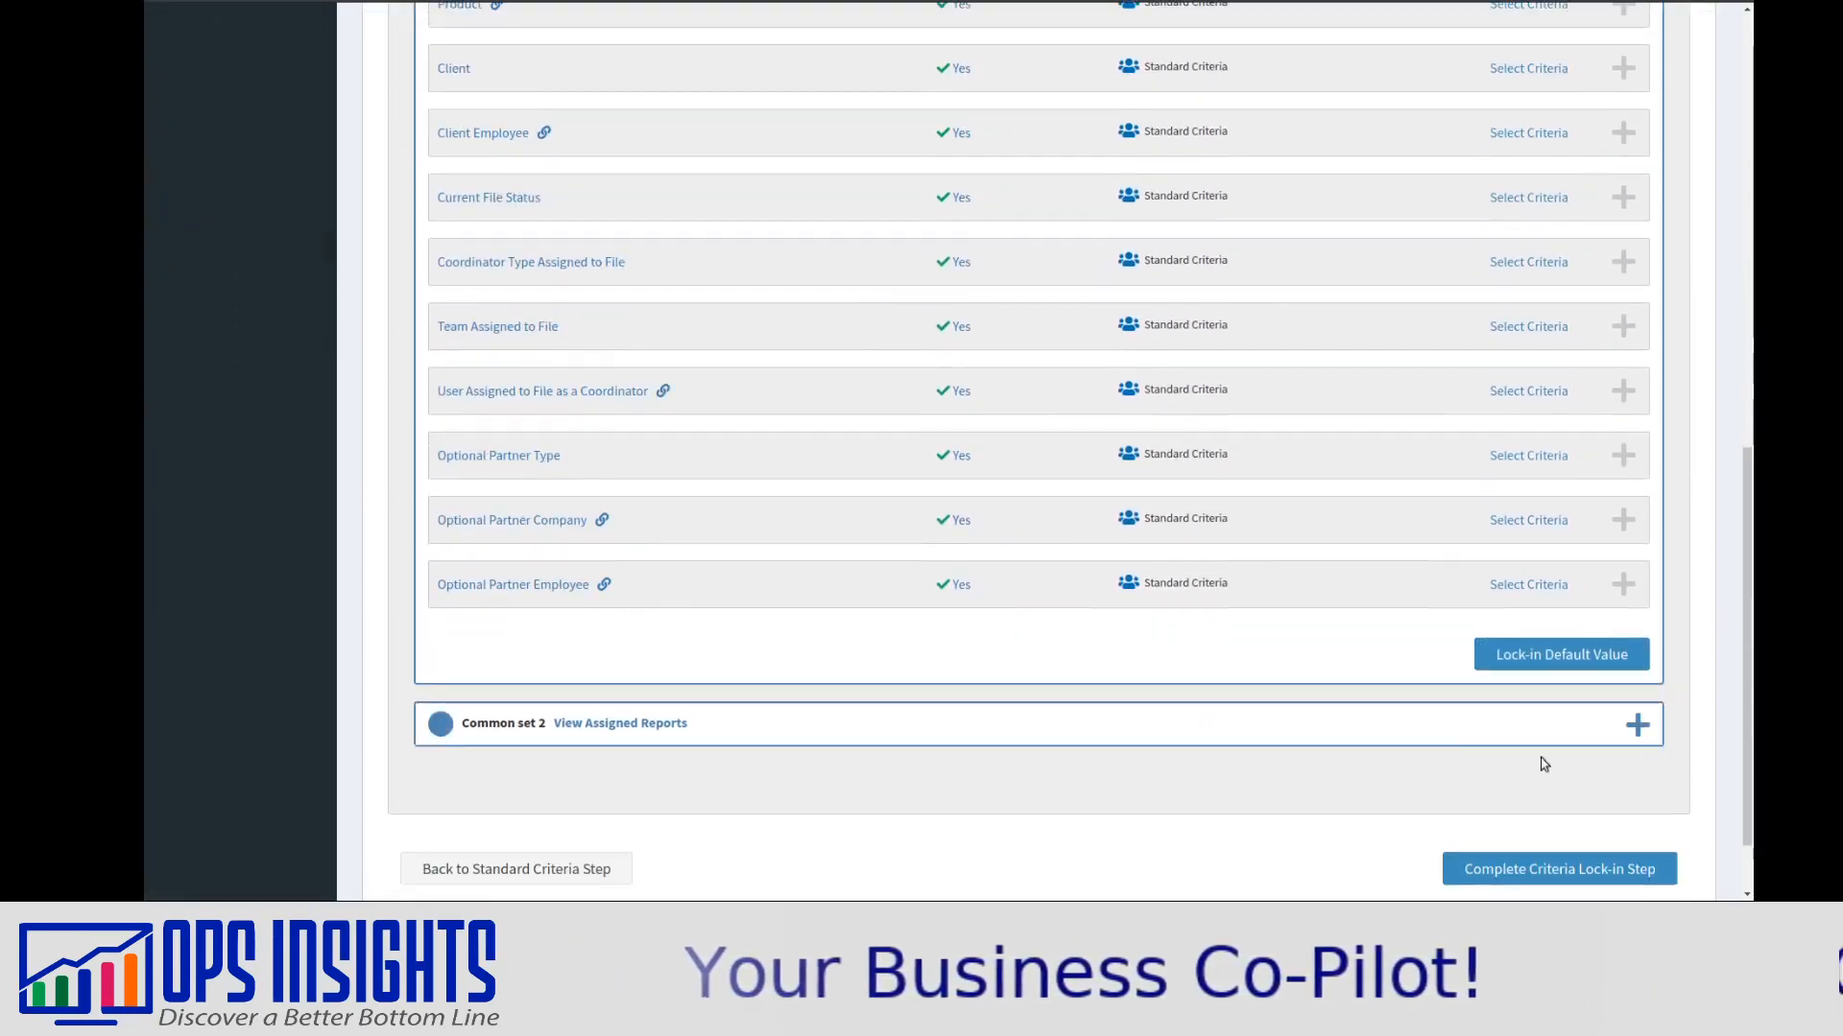
click(1566, 662)
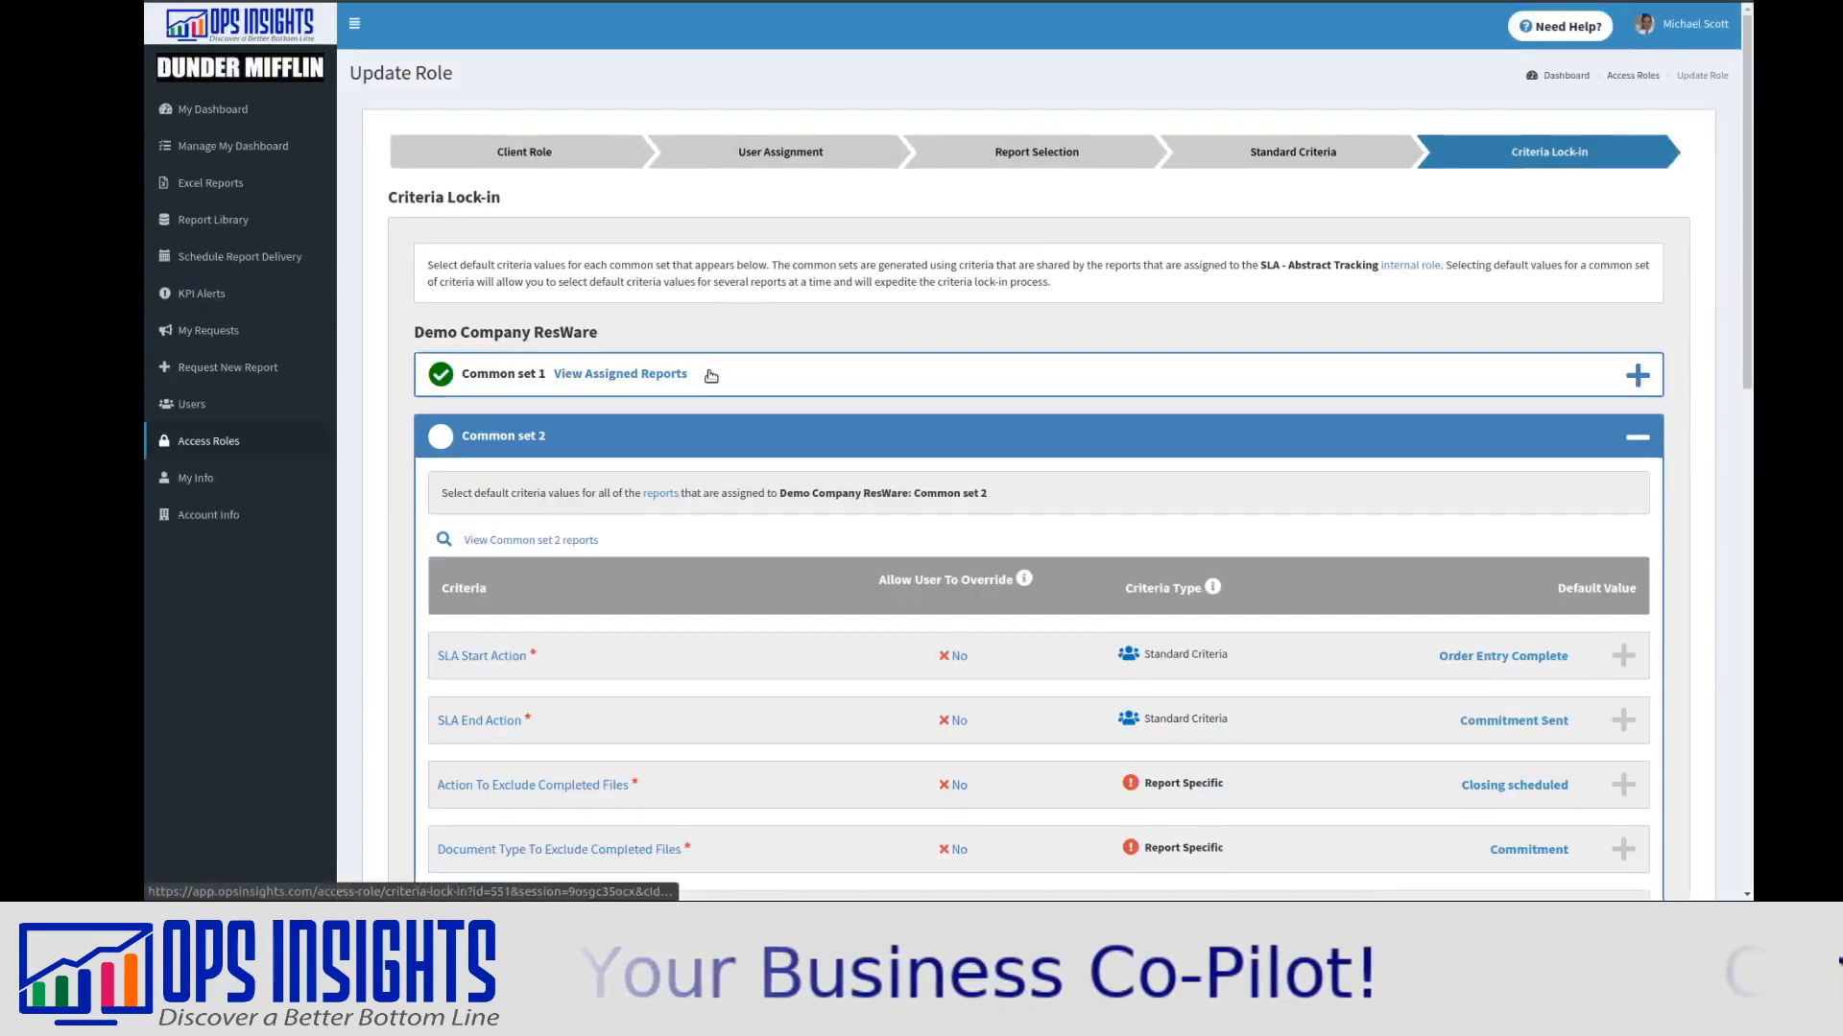
Check which reports are assigned to Common set 2 and review its standard and report-specific criteria defaults.
scroll(712, 369, down, 3)
scroll(712, 367, up, 2)
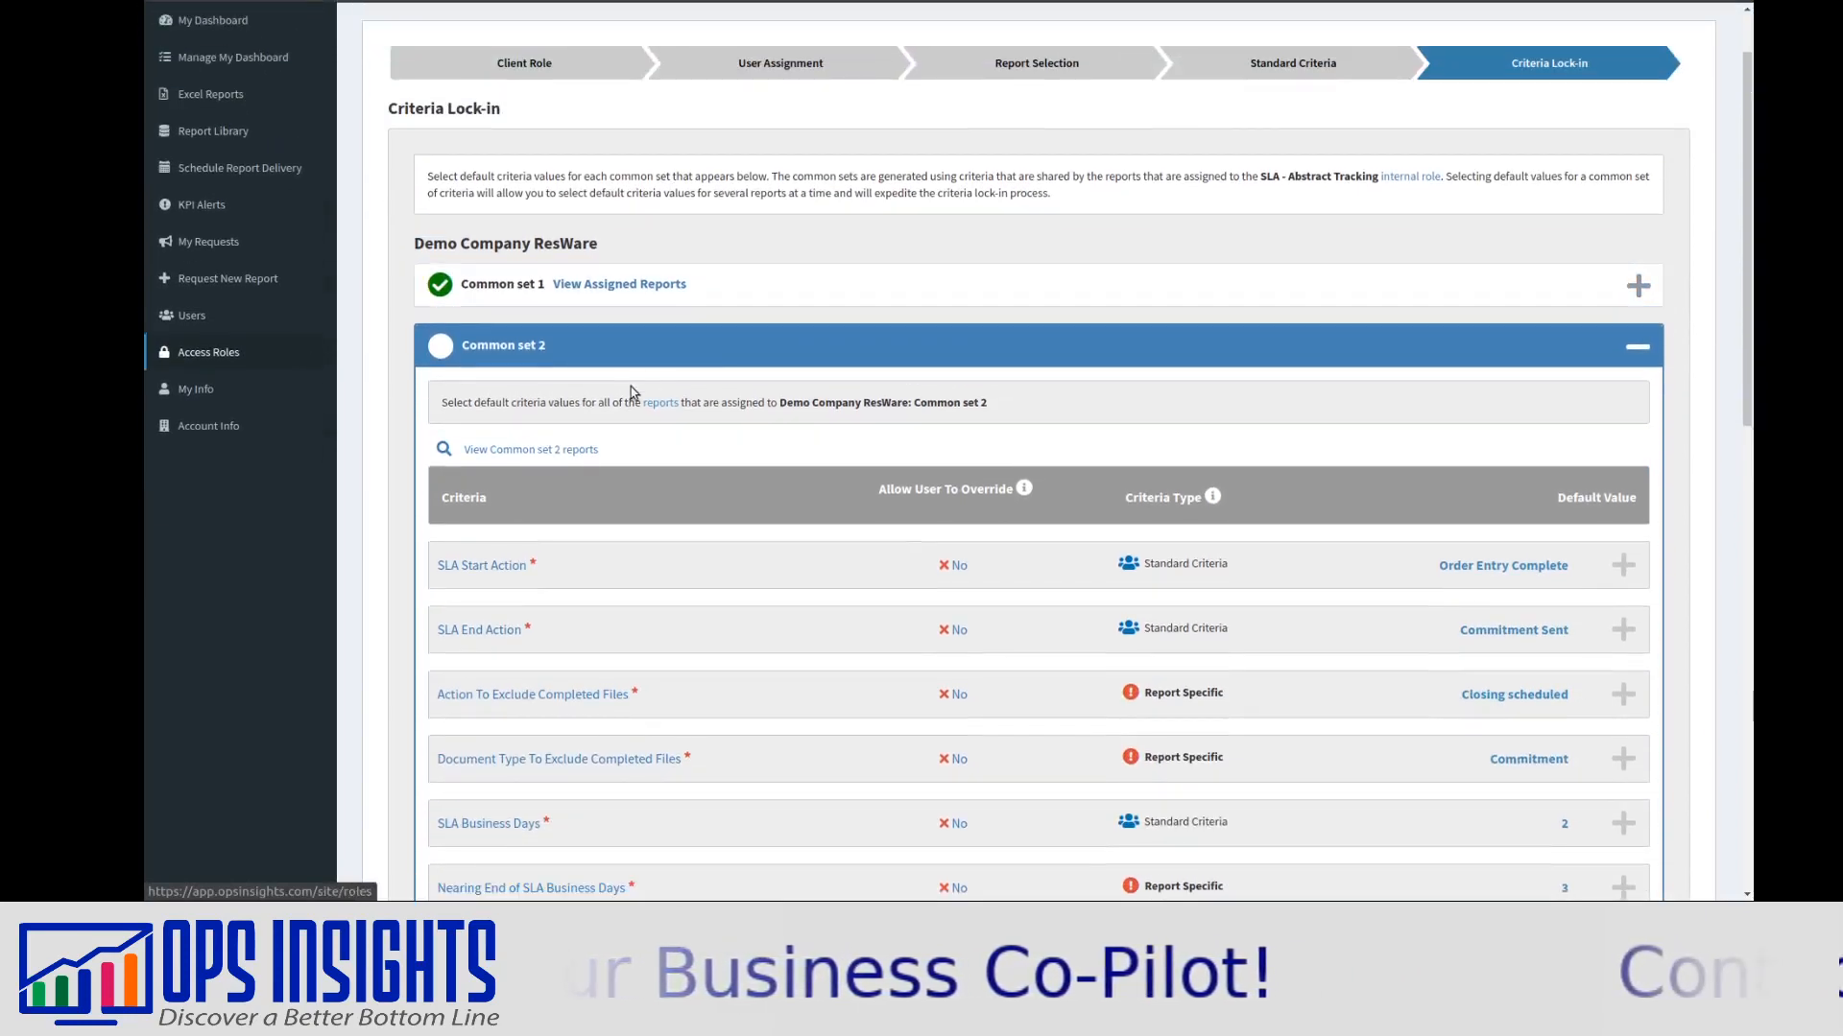
click(518, 451)
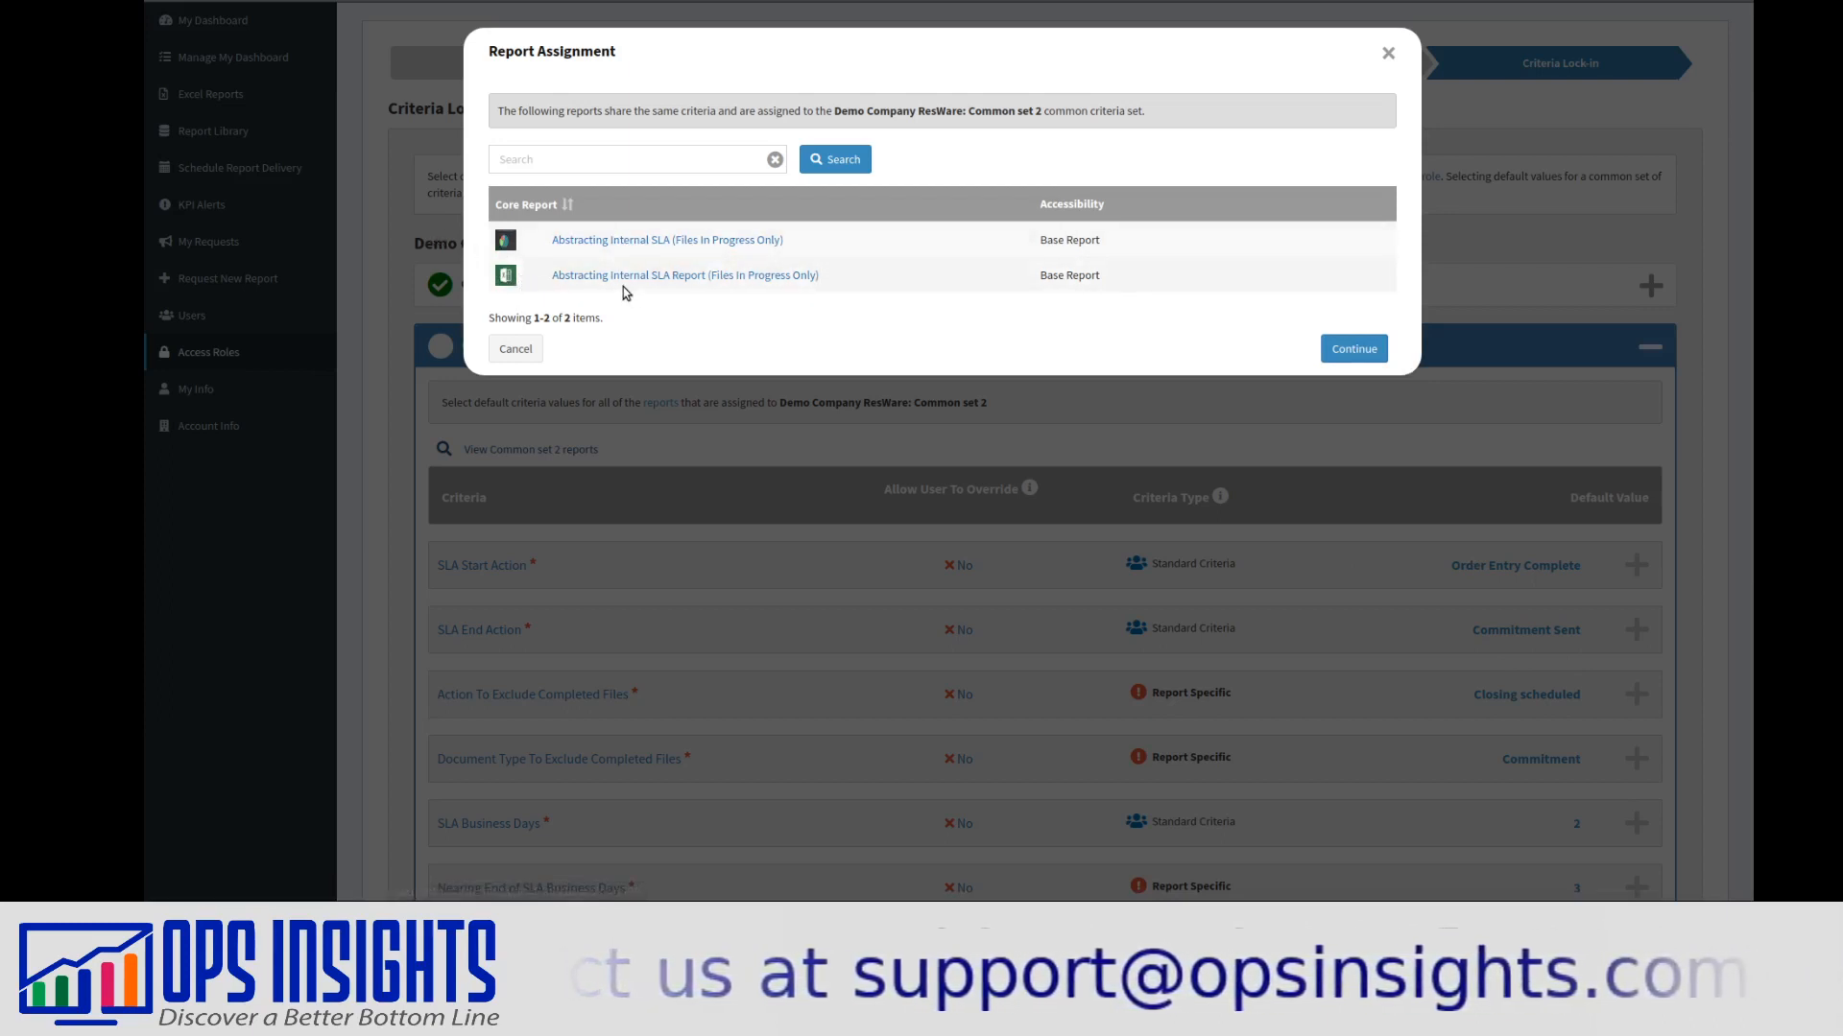
click(1336, 356)
scroll(1315, 384, down, 2)
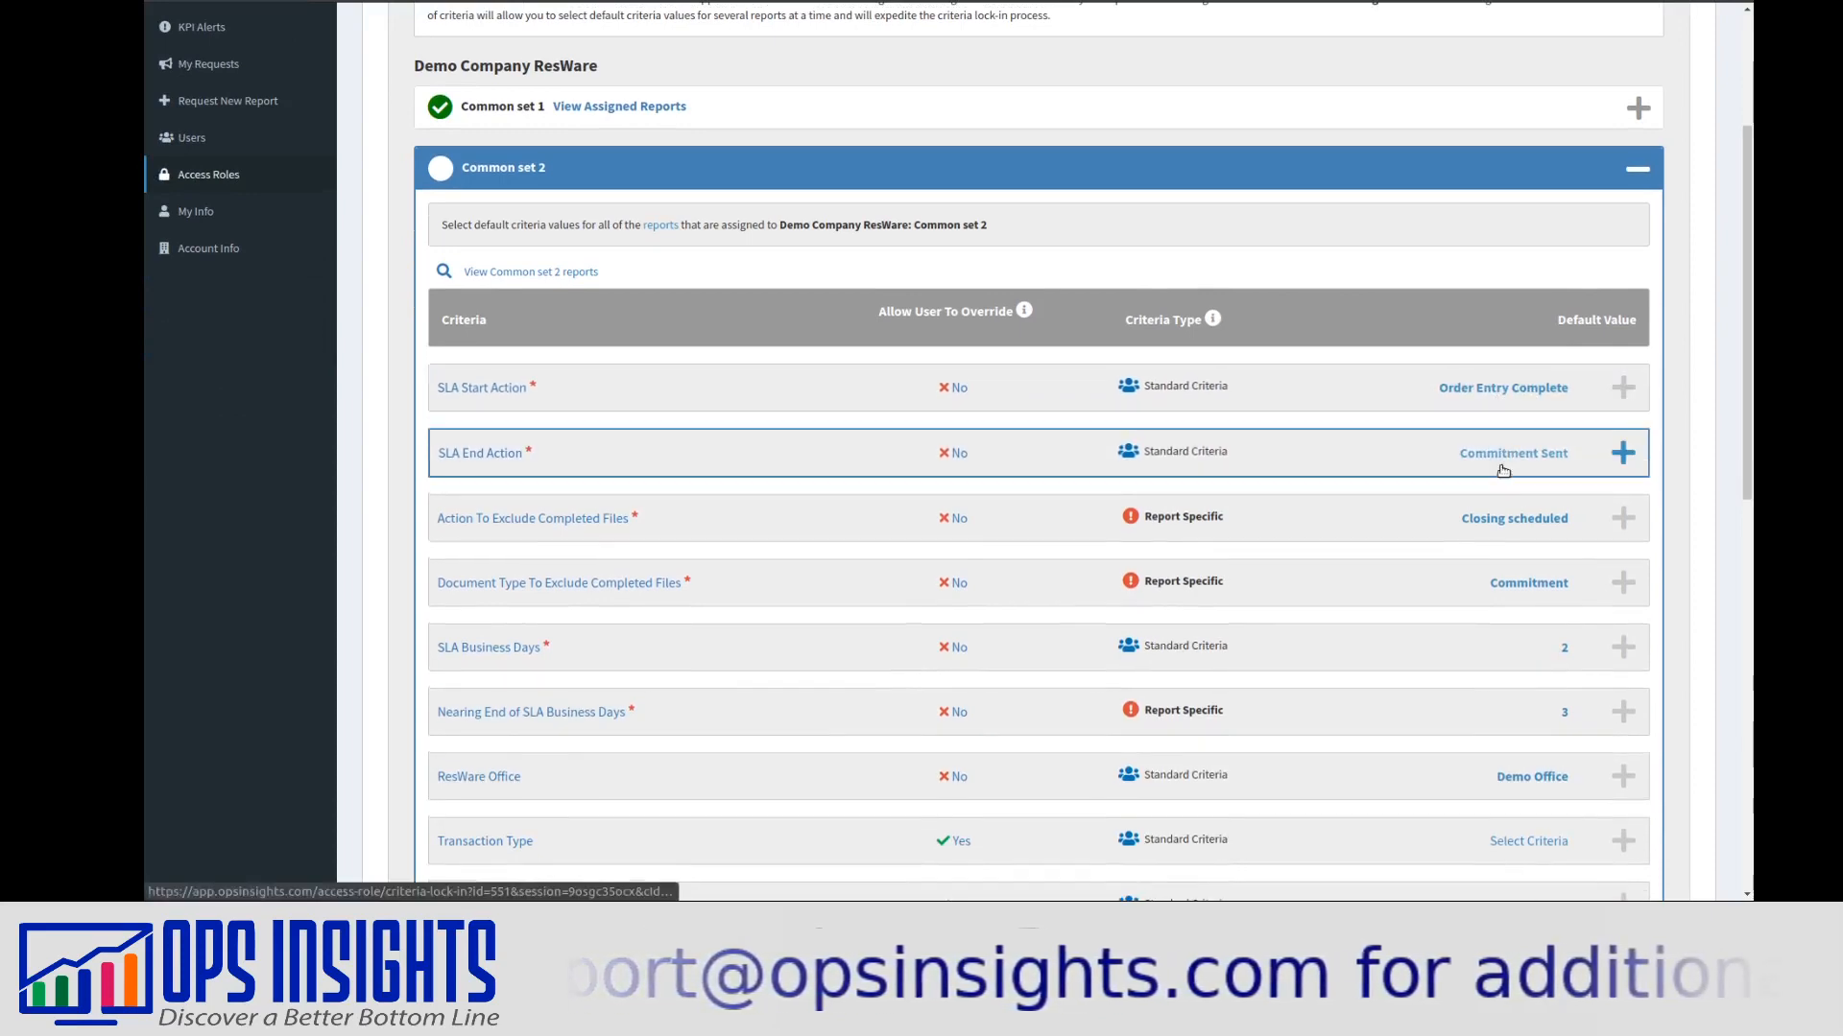
scroll(1241, 403, down, 1)
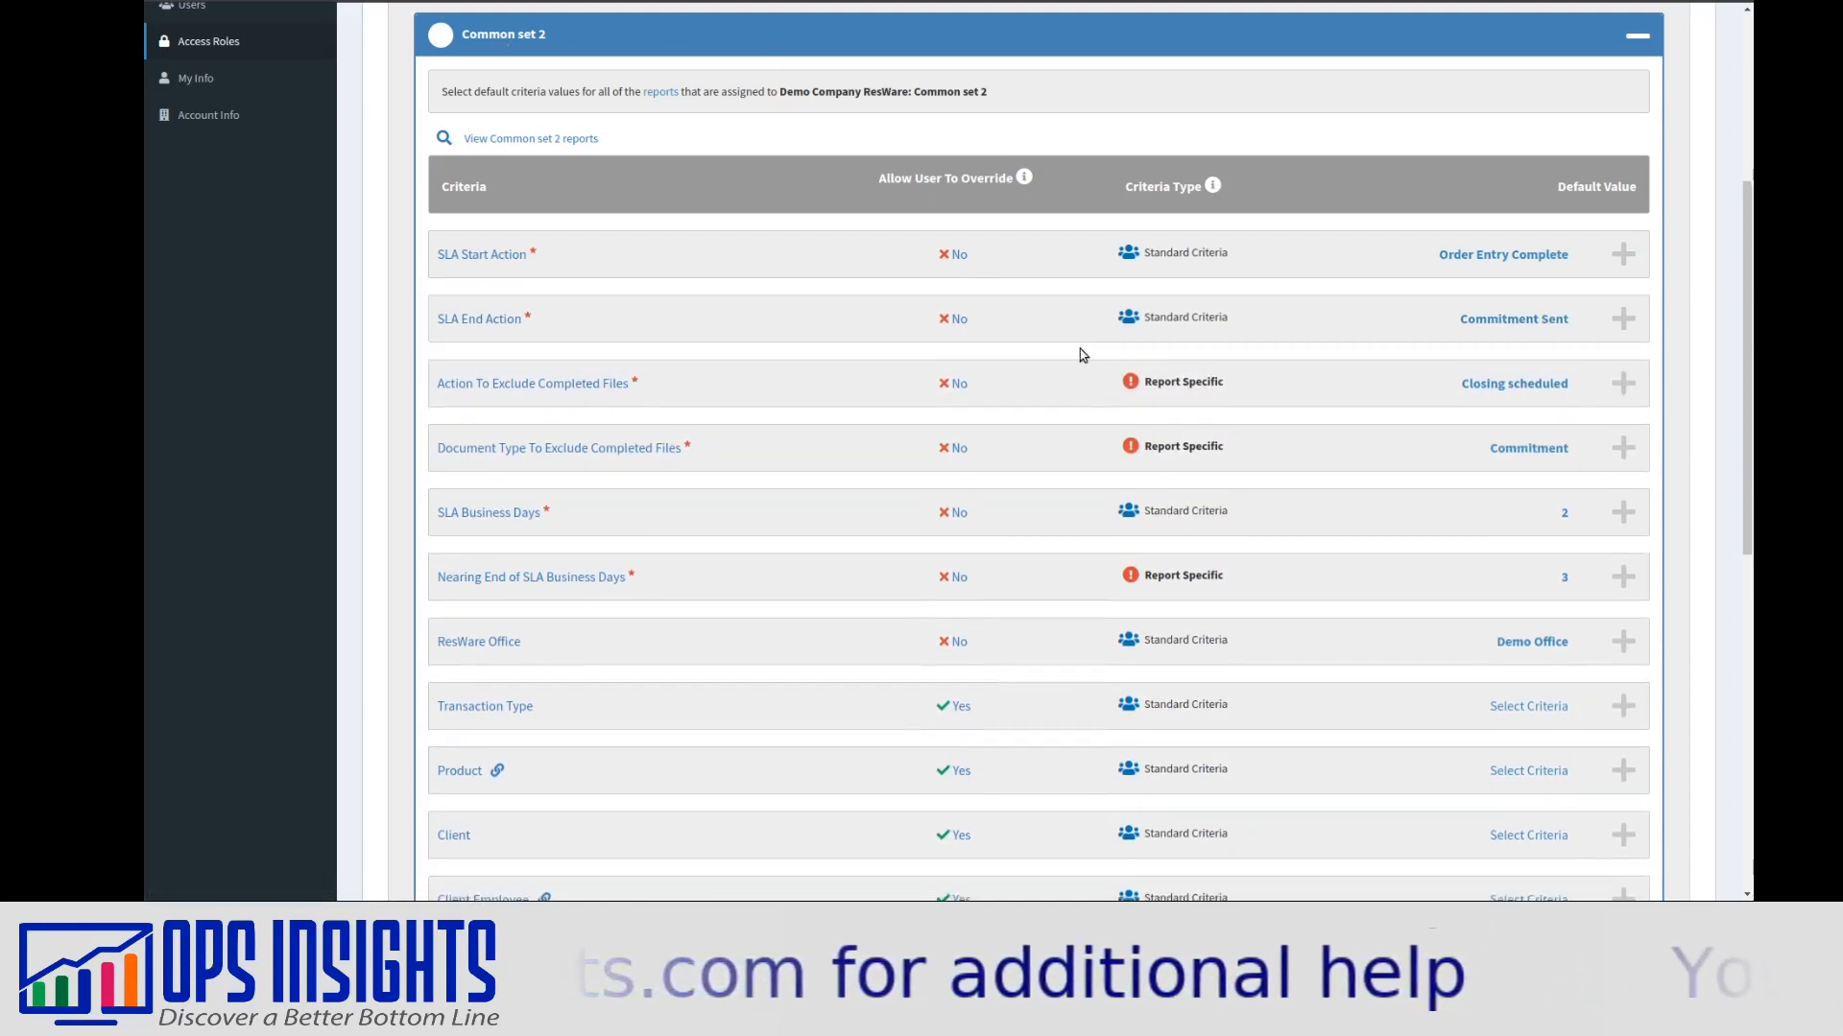
scroll(1195, 392, up, 5)
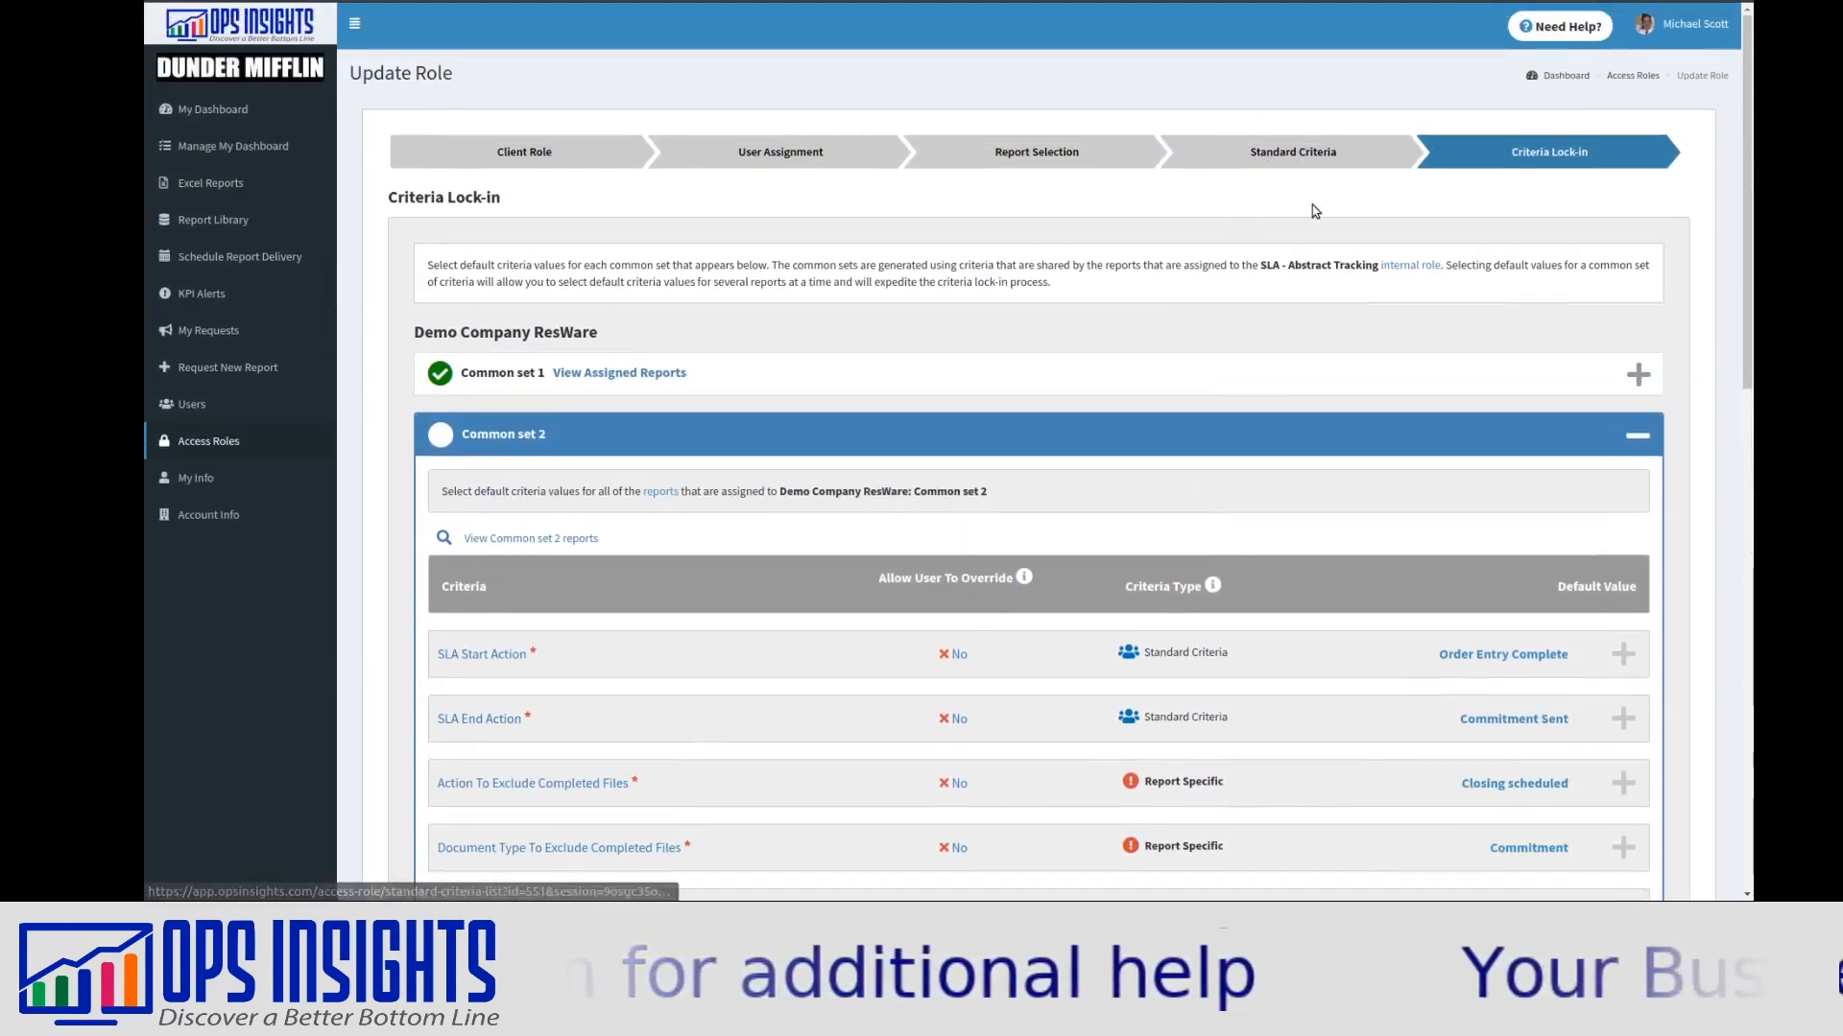
scroll(1334, 365, down, 3)
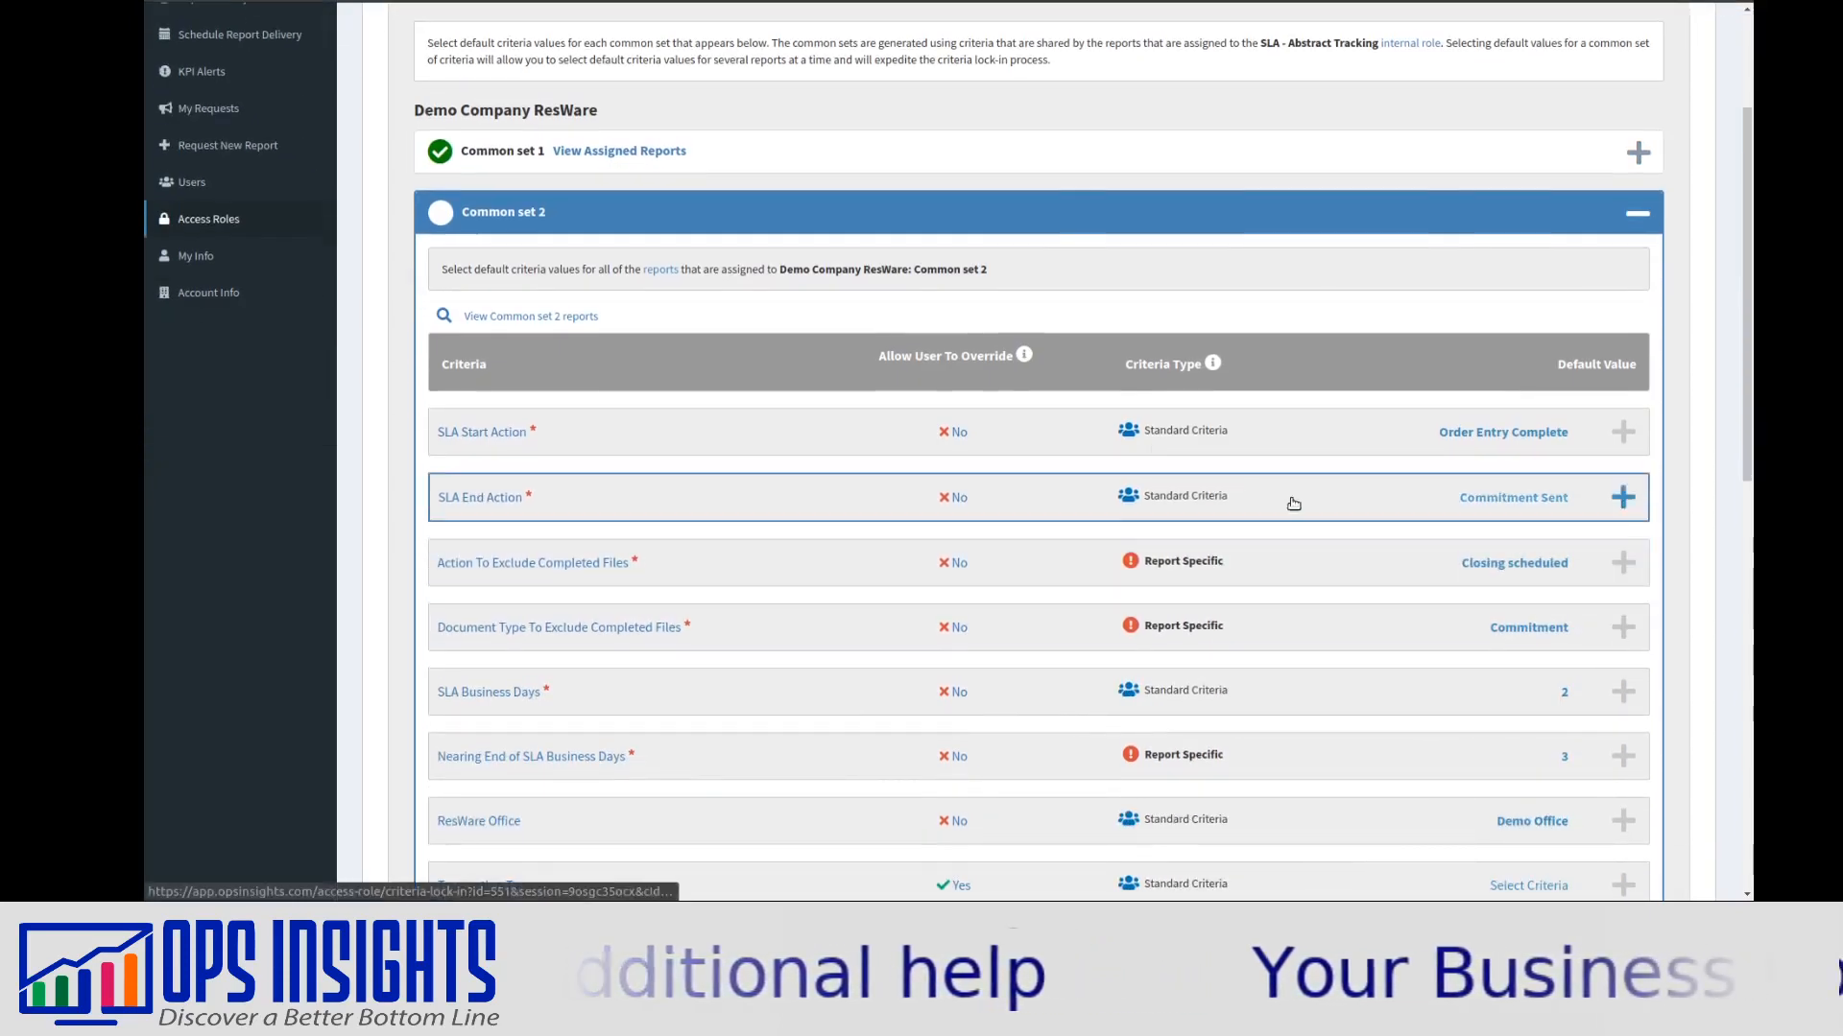
scroll(959, 471, down, 2)
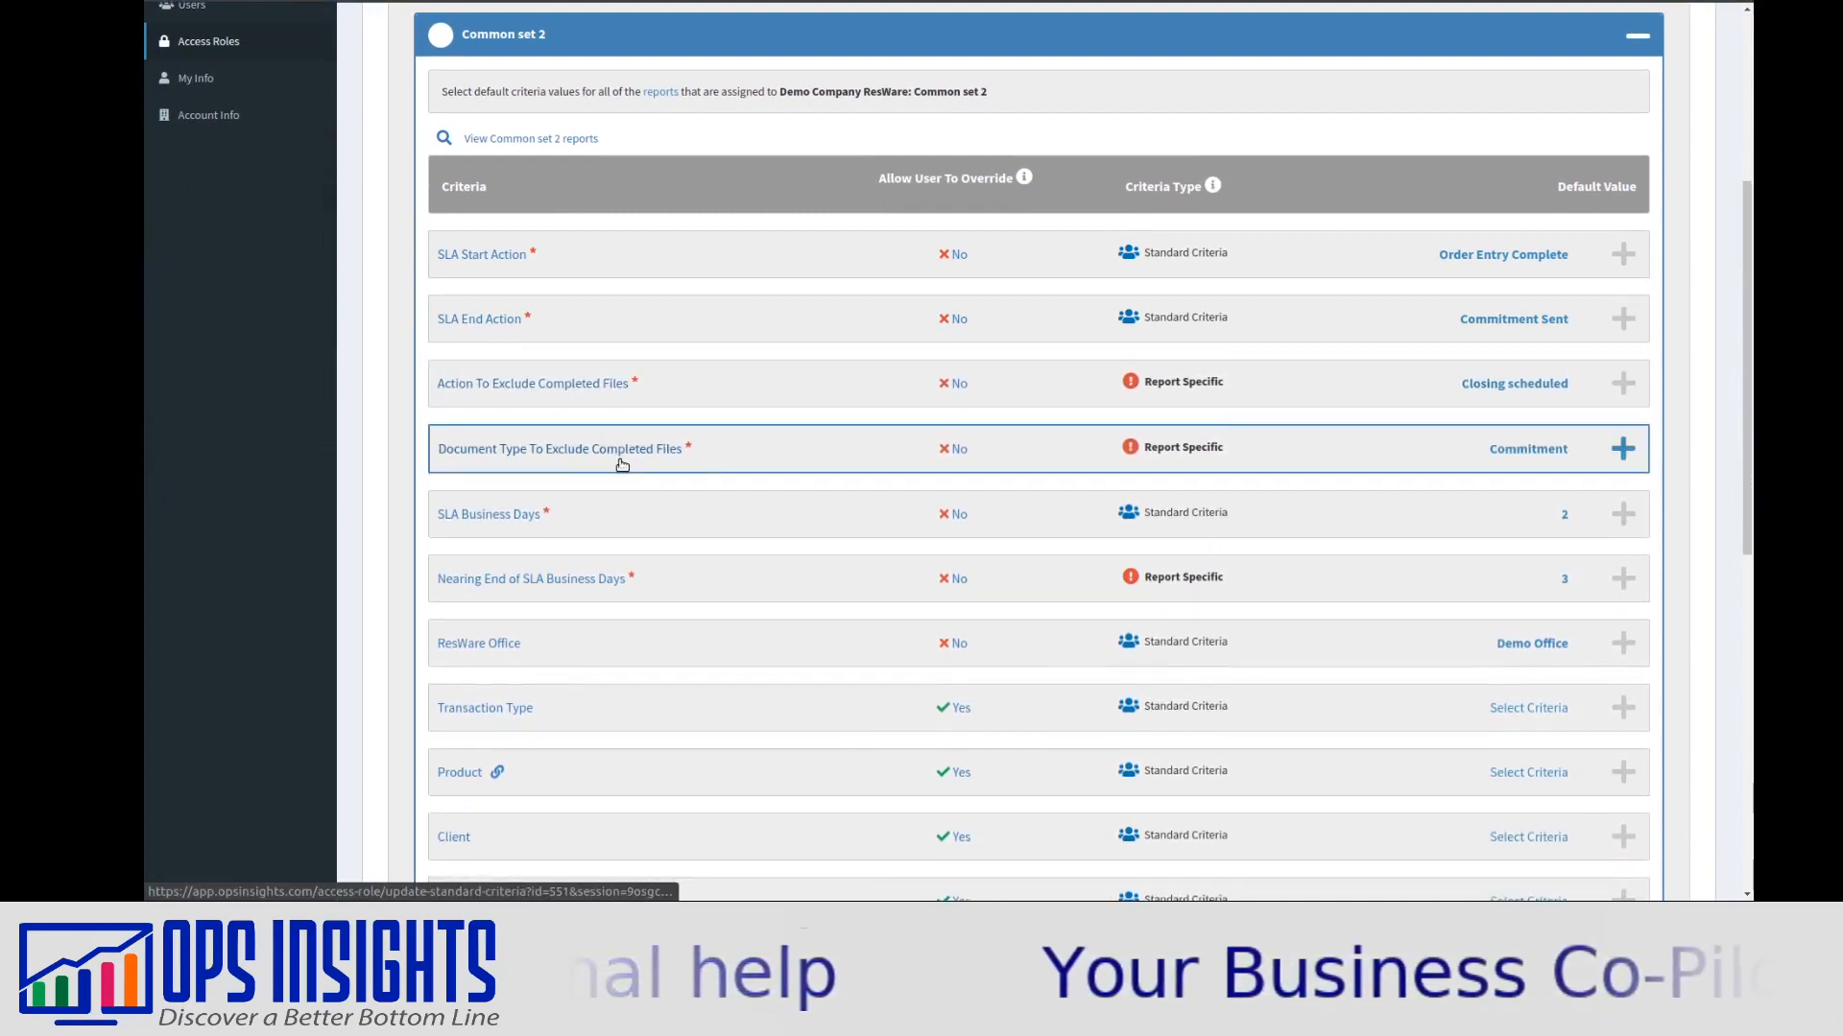
scroll(615, 426, down, 1)
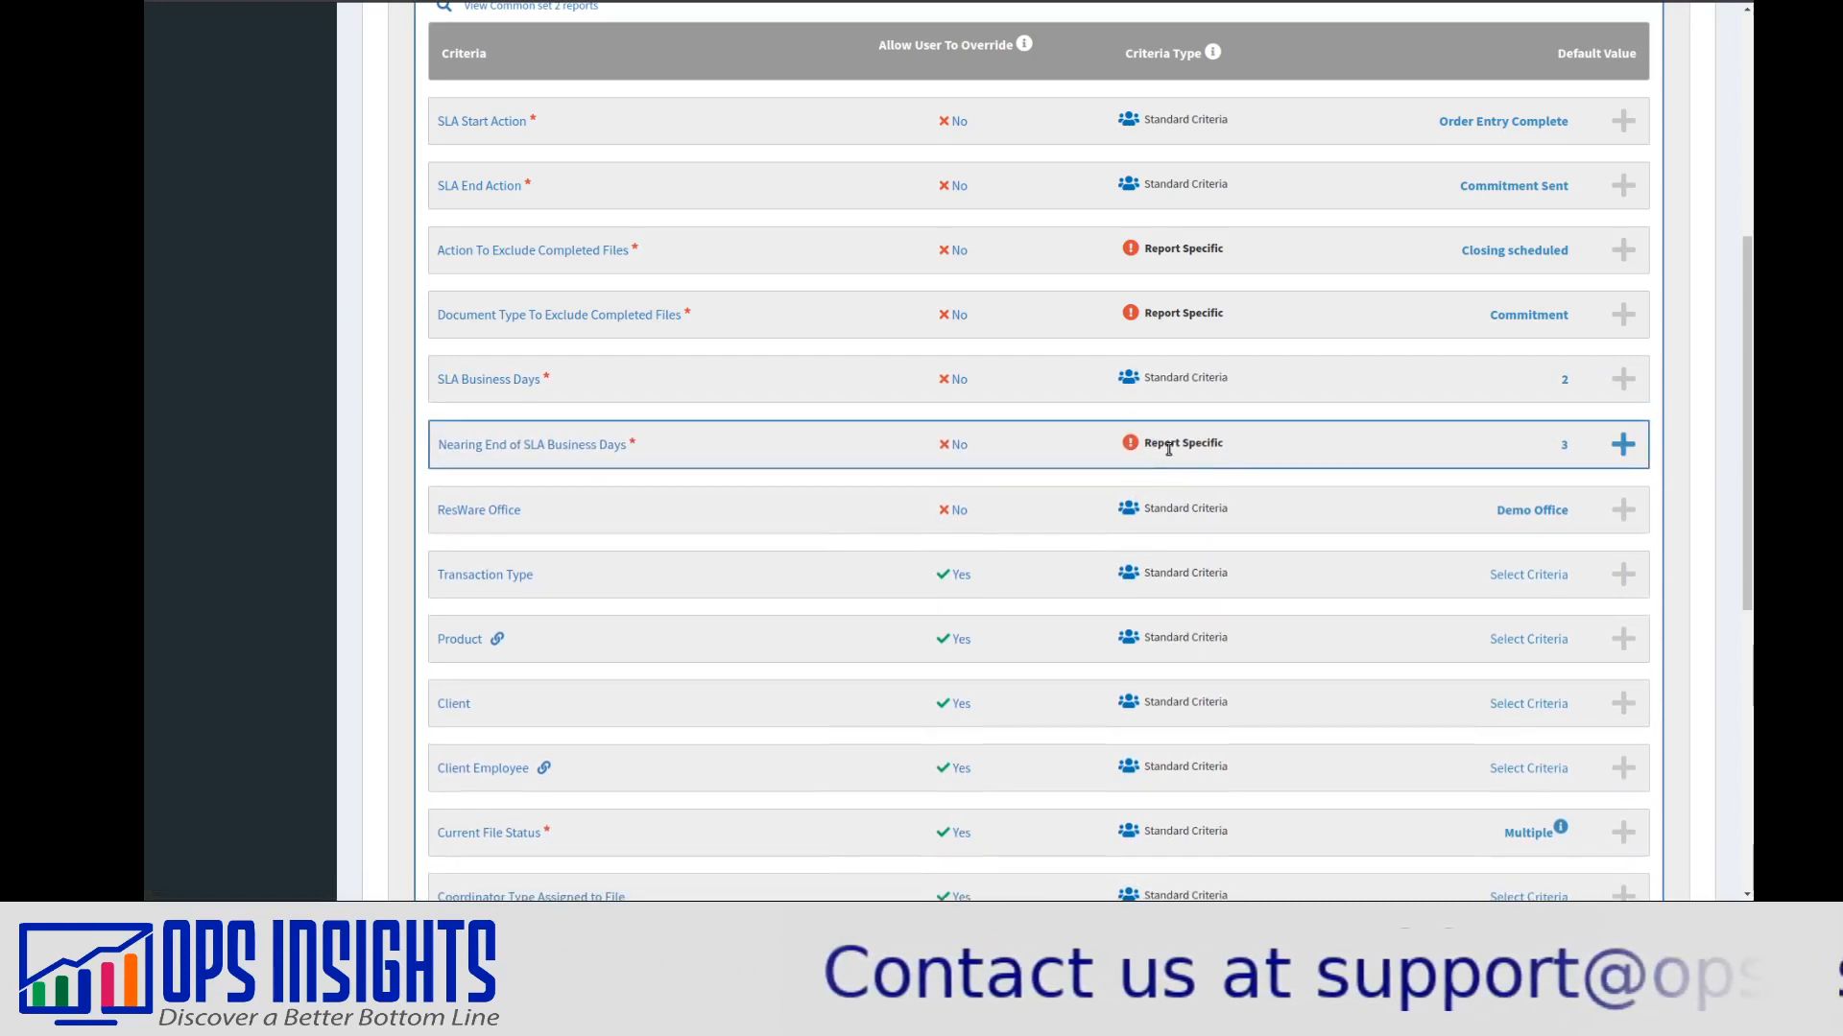
Set the Nearing End of SLA Business Days default in Common set 2 to 1 and lock in the criteria.
click(1622, 447)
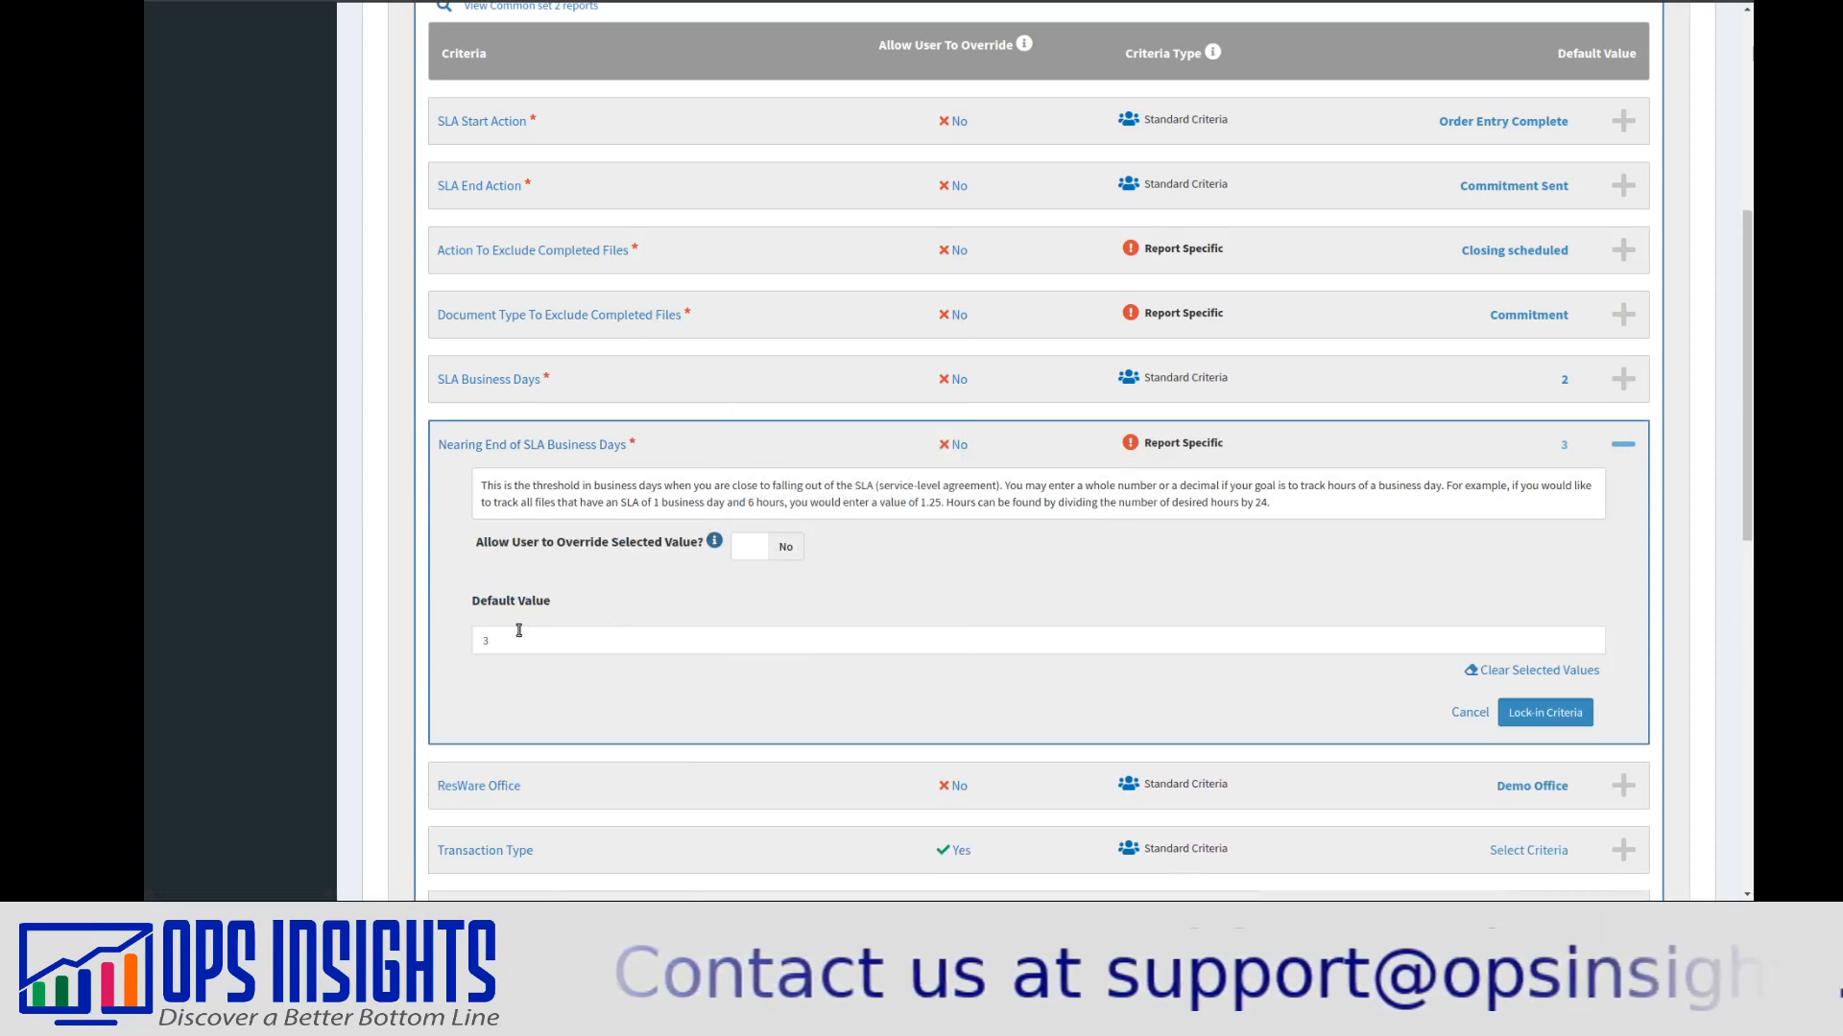
click(518, 632)
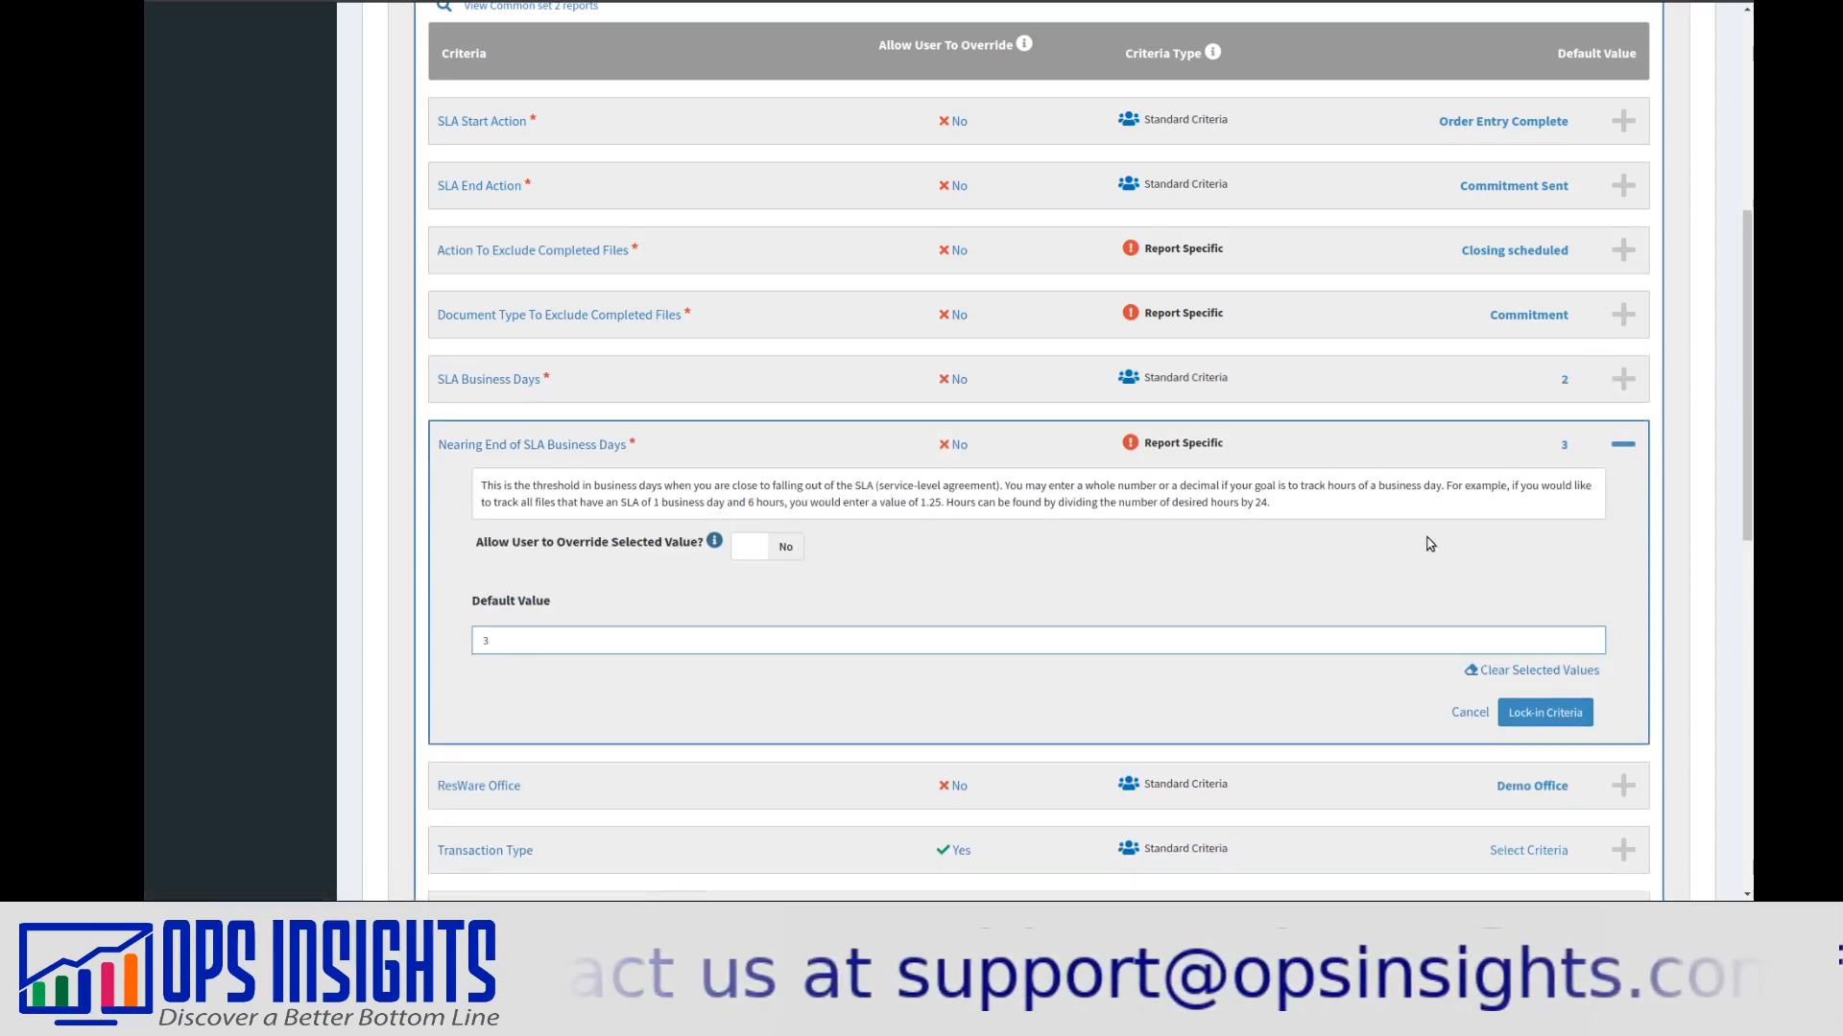
key(BackSpace)
text(1)
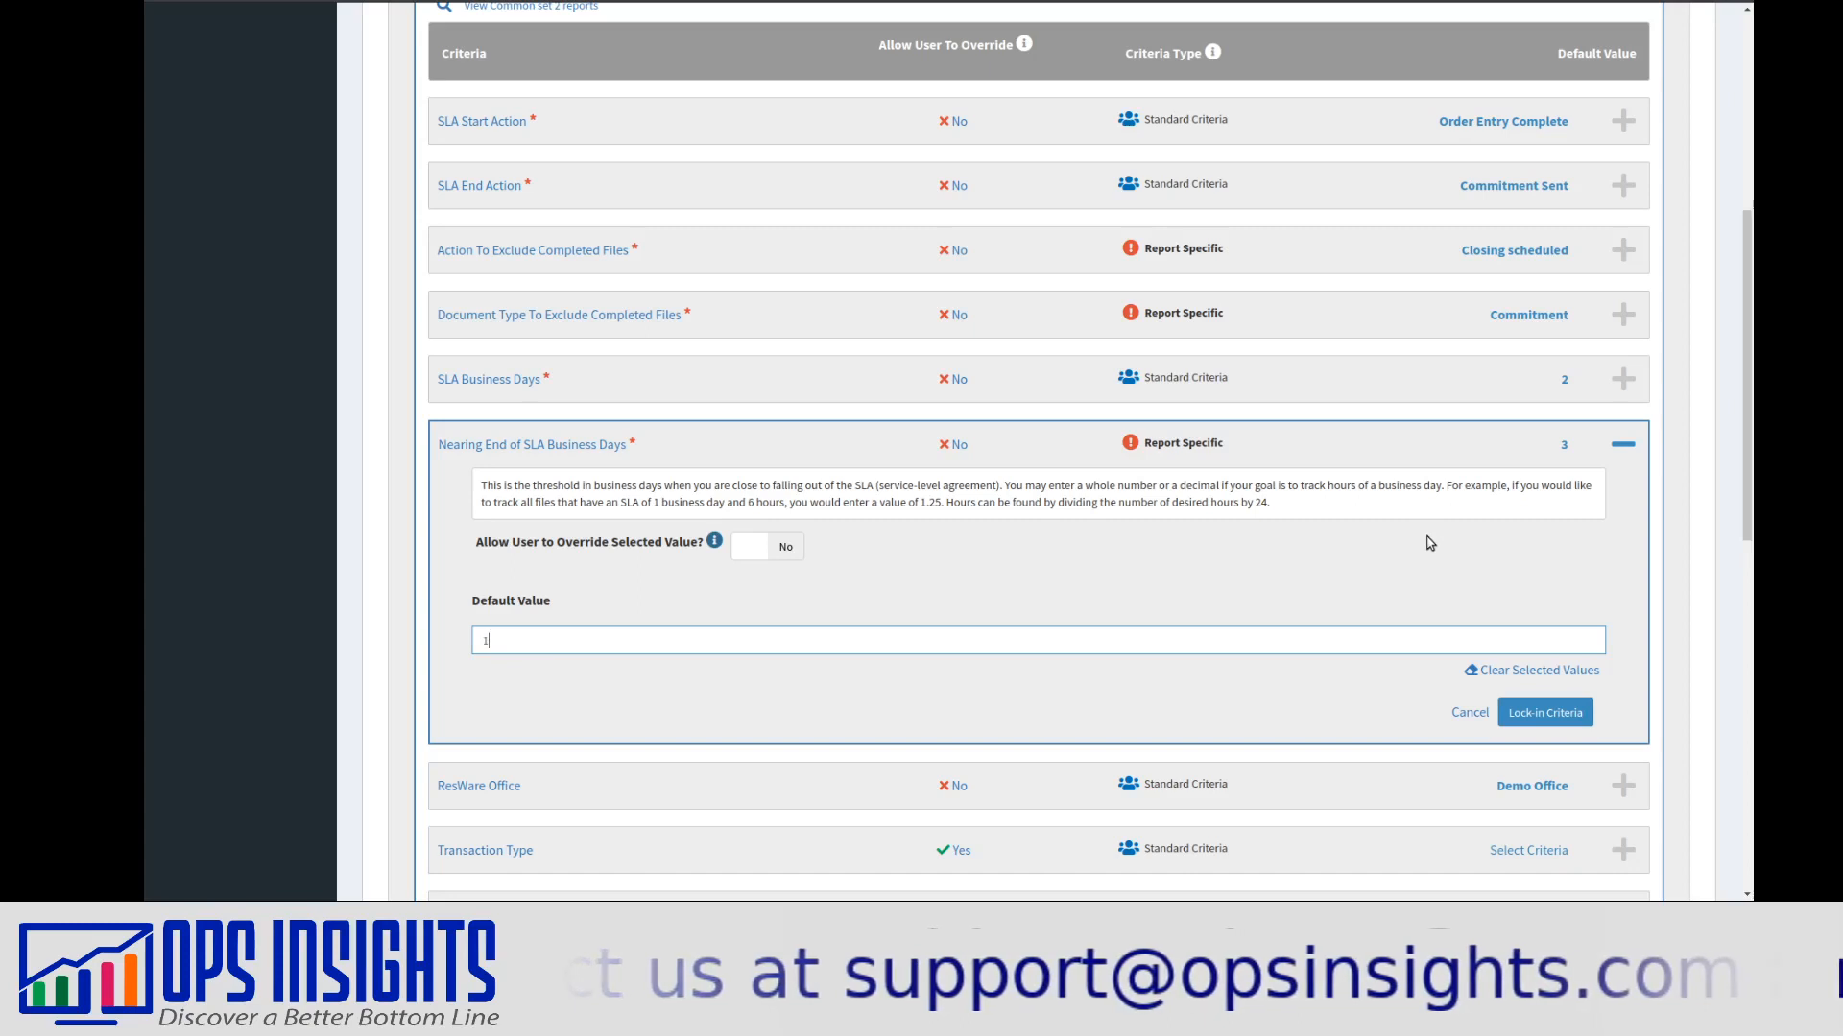
click(1545, 712)
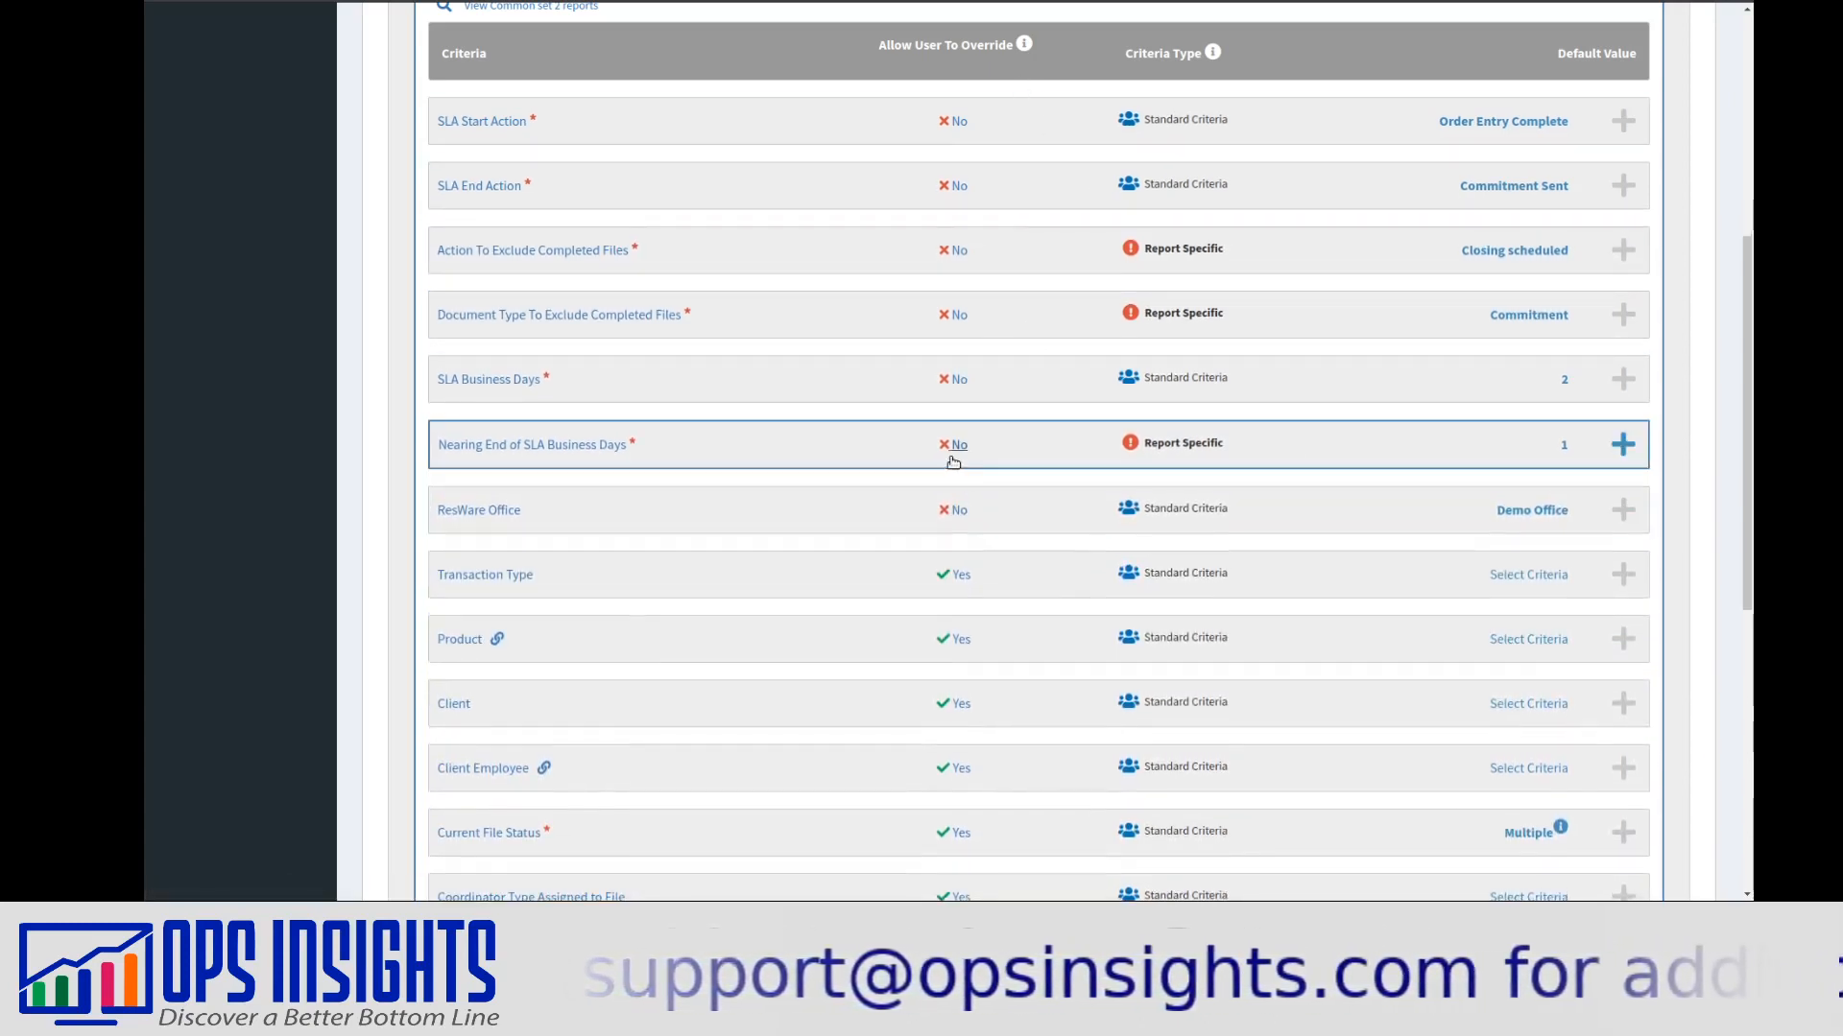
Check which values are applied to the Current File Status criteria in Common set 2.
scroll(1300, 492, down, 1)
scroll(1299, 486, down, 1)
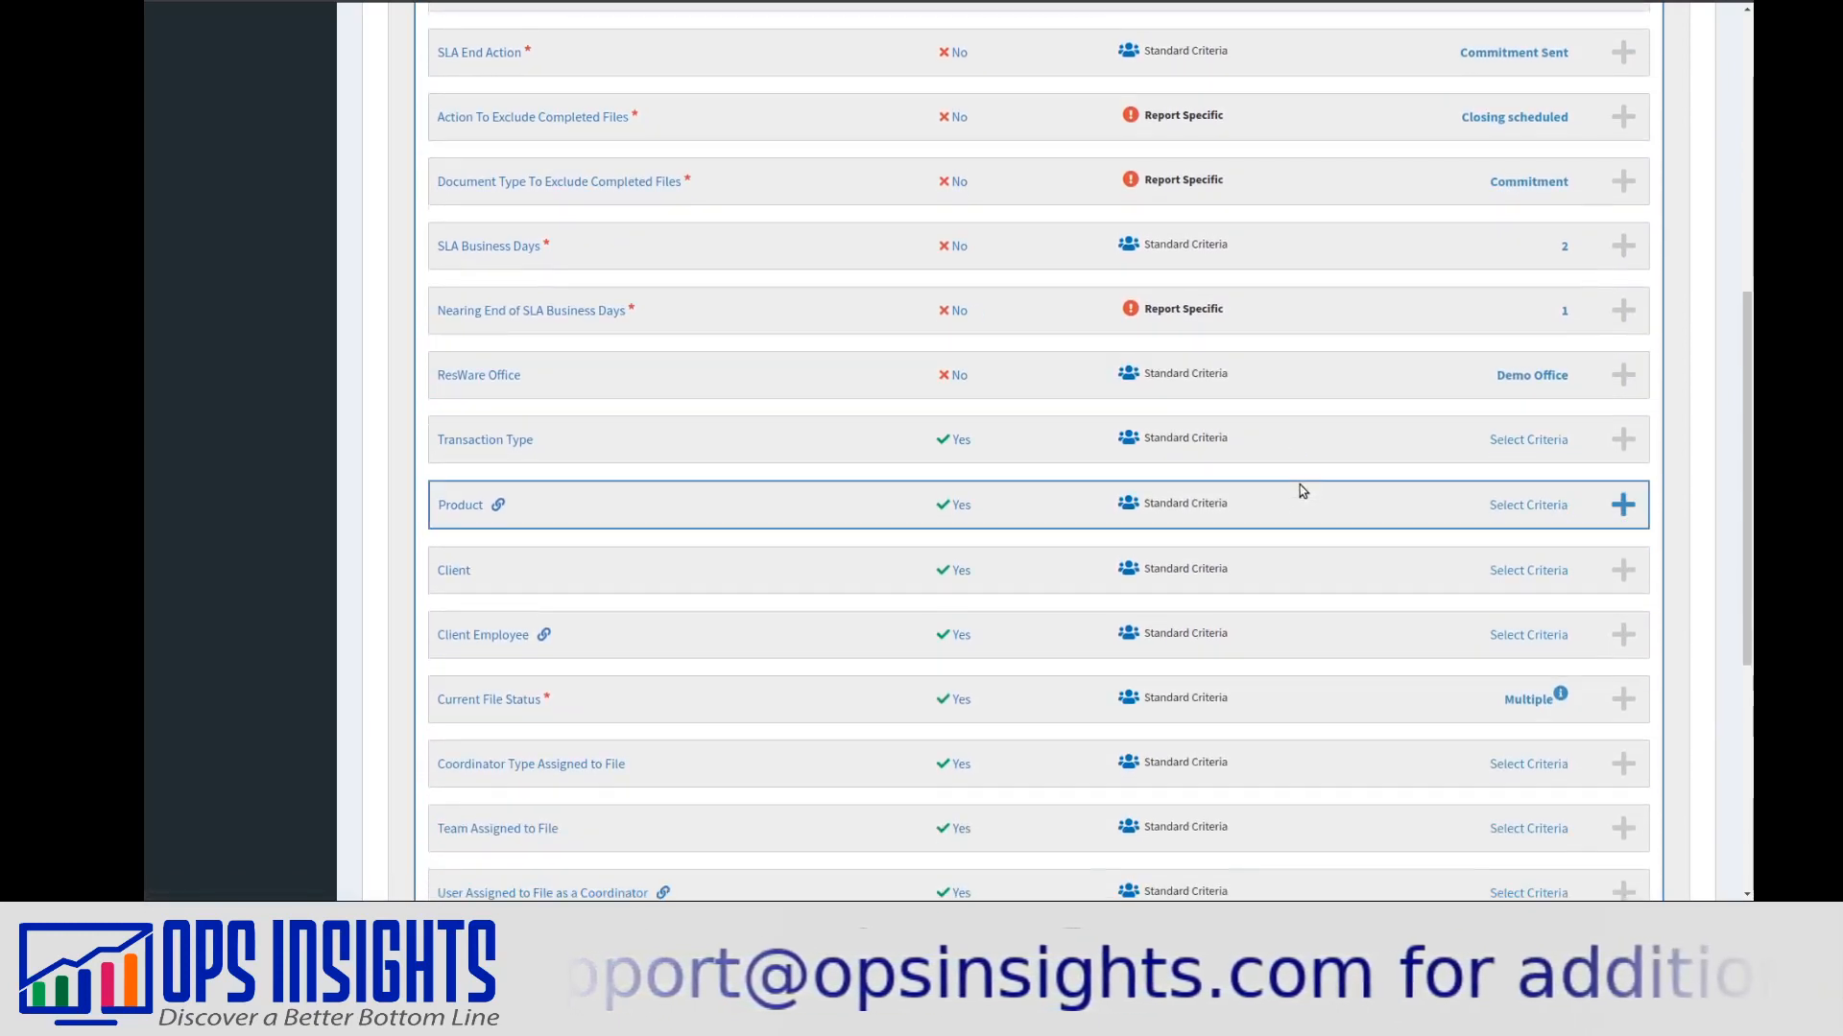
scroll(1583, 557, down, 2)
mouse_move(1561, 565)
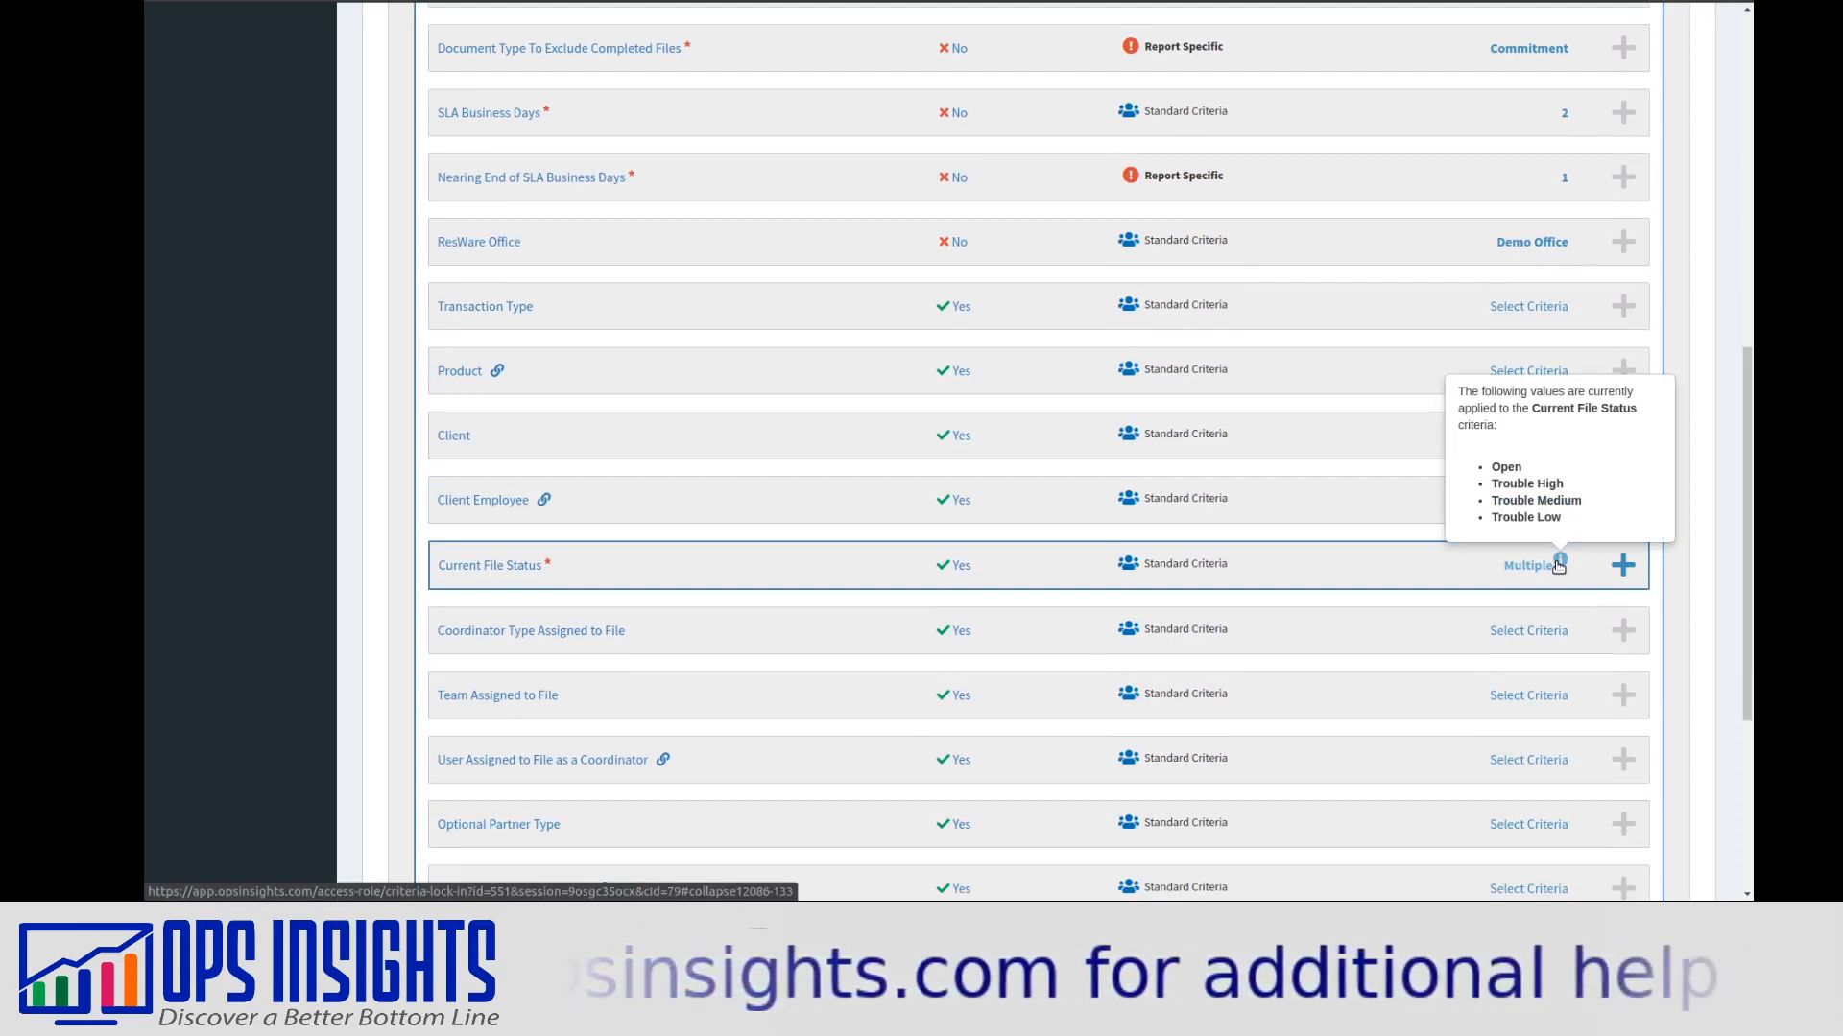
Lock in the default values of Common set 2 and complete the Criteria Lock-in step.
scroll(926, 576, up, 1)
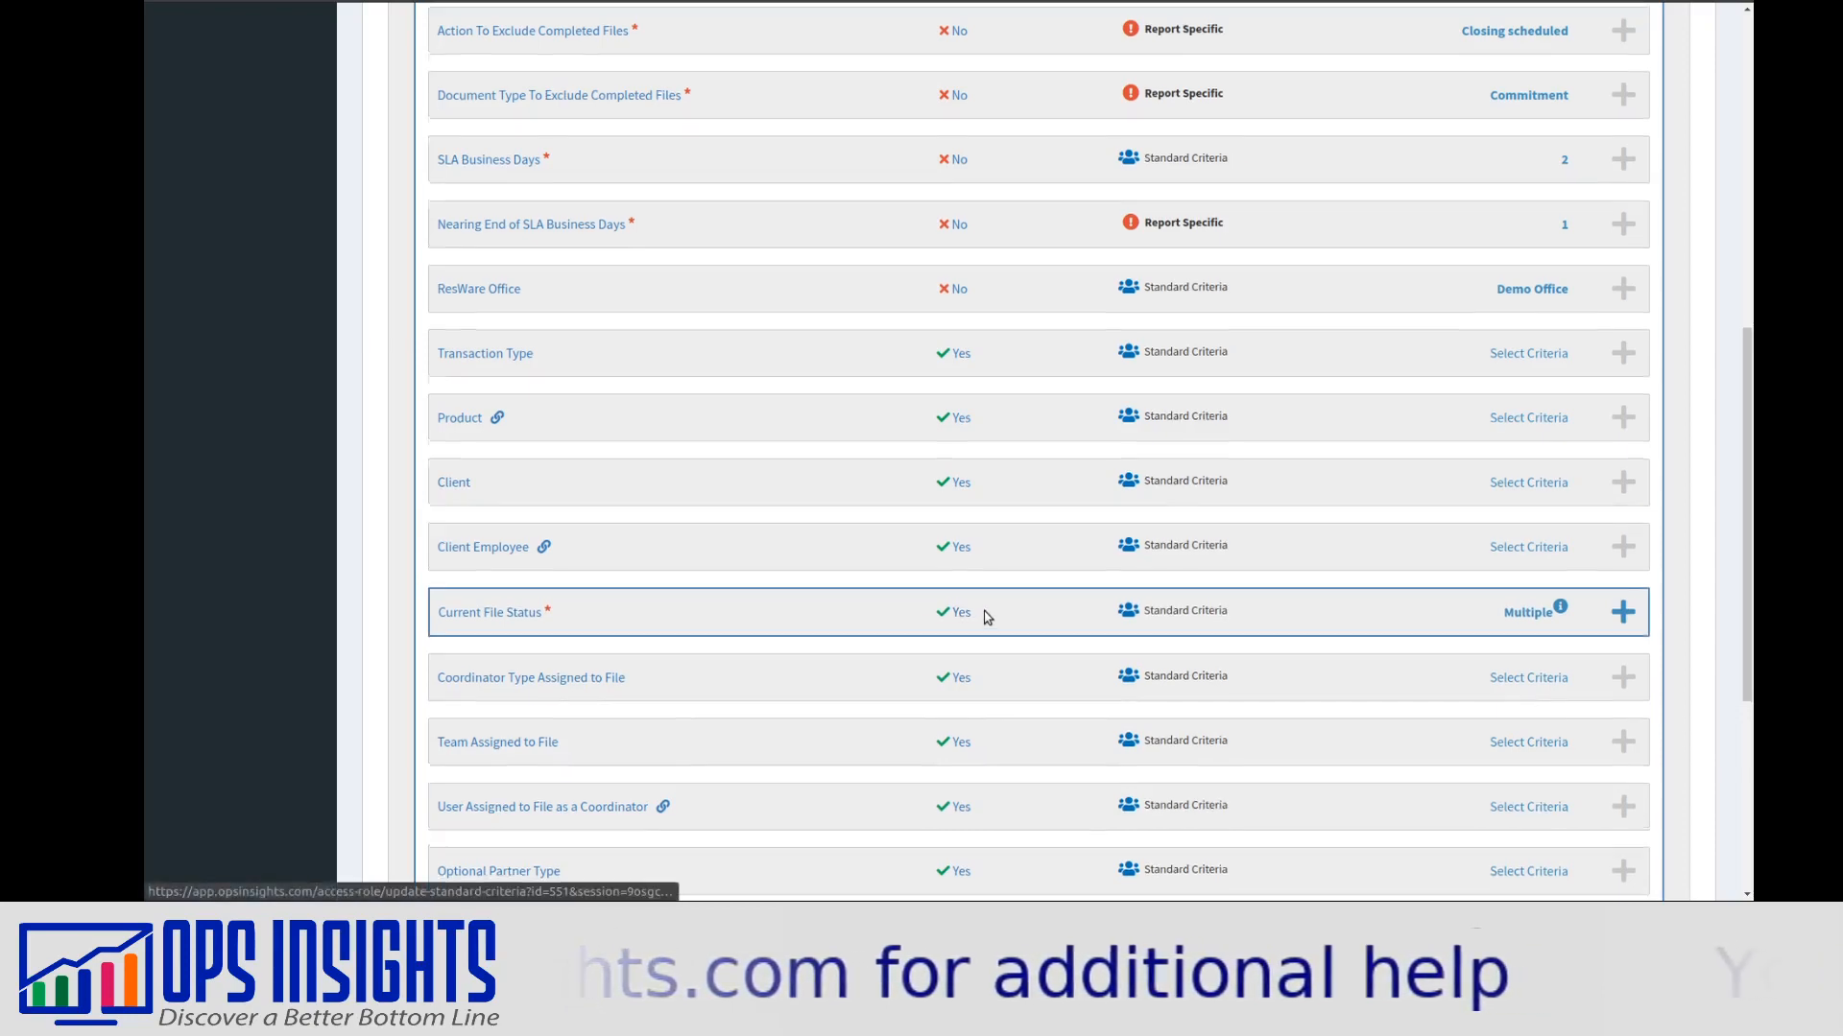
scroll(982, 612, up, 3)
scroll(984, 612, down, 1)
scroll(984, 612, down, 5)
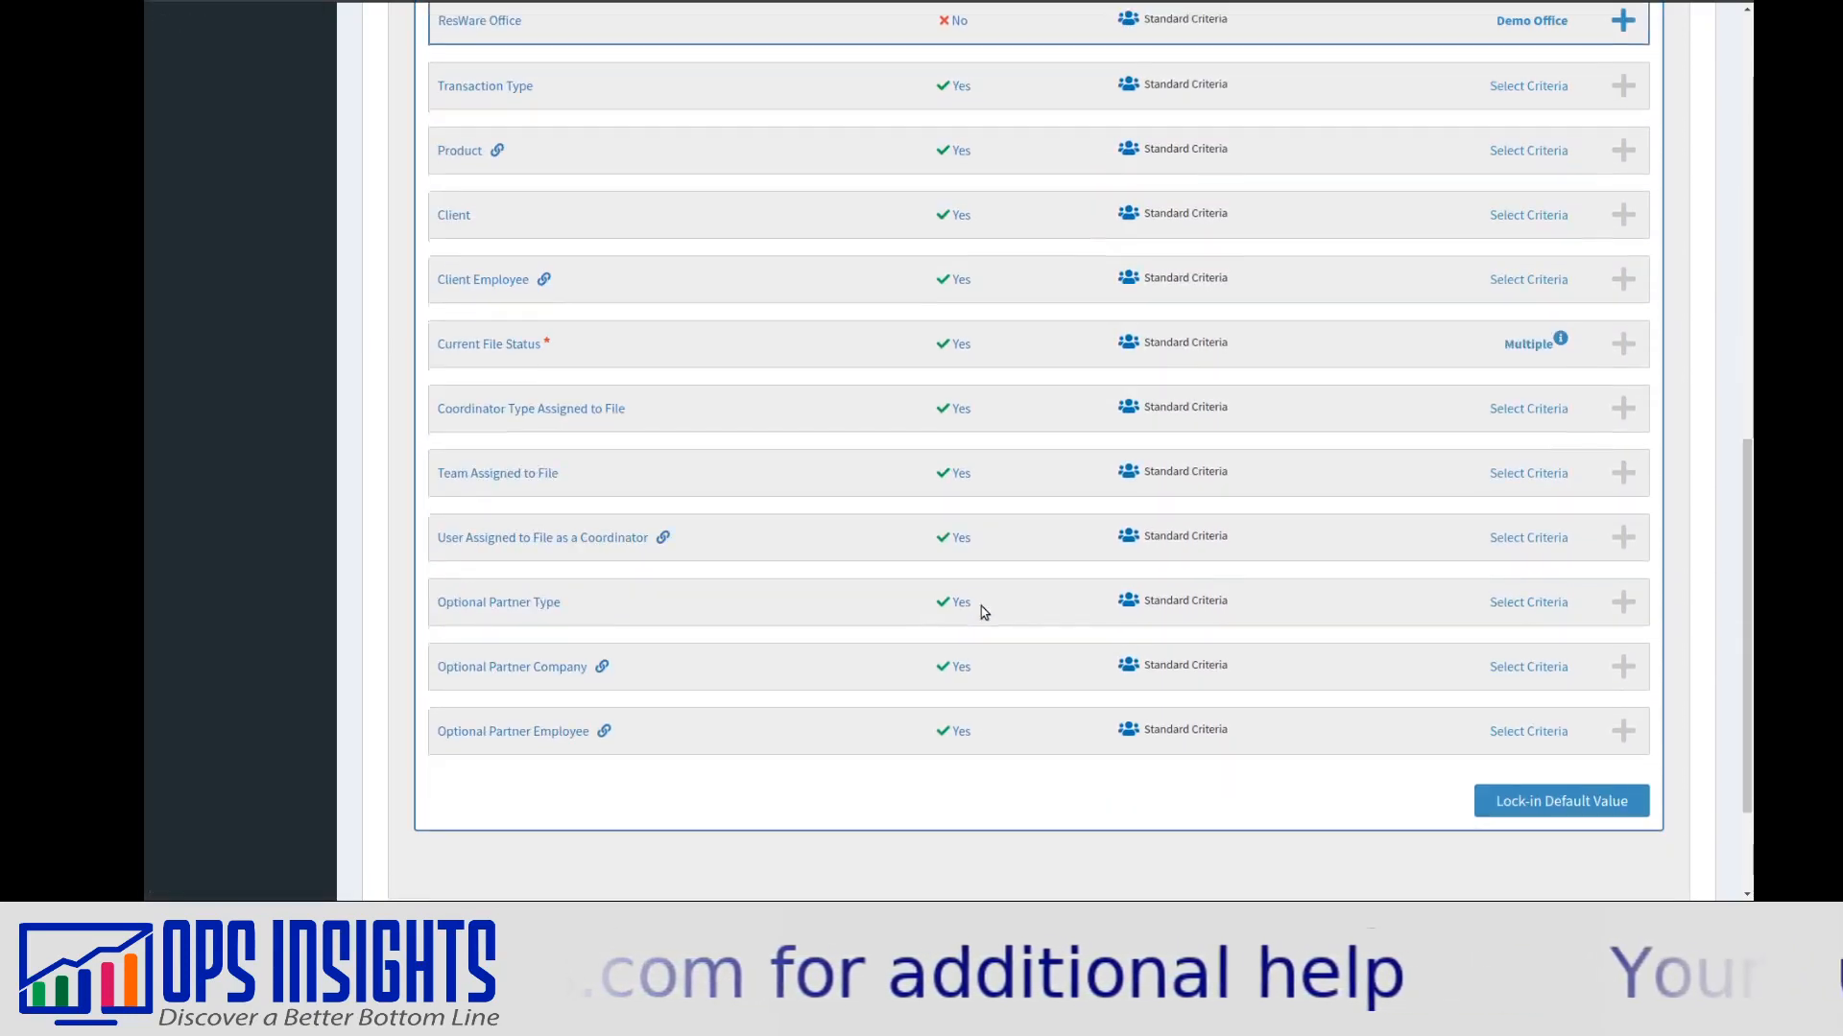
click(1571, 800)
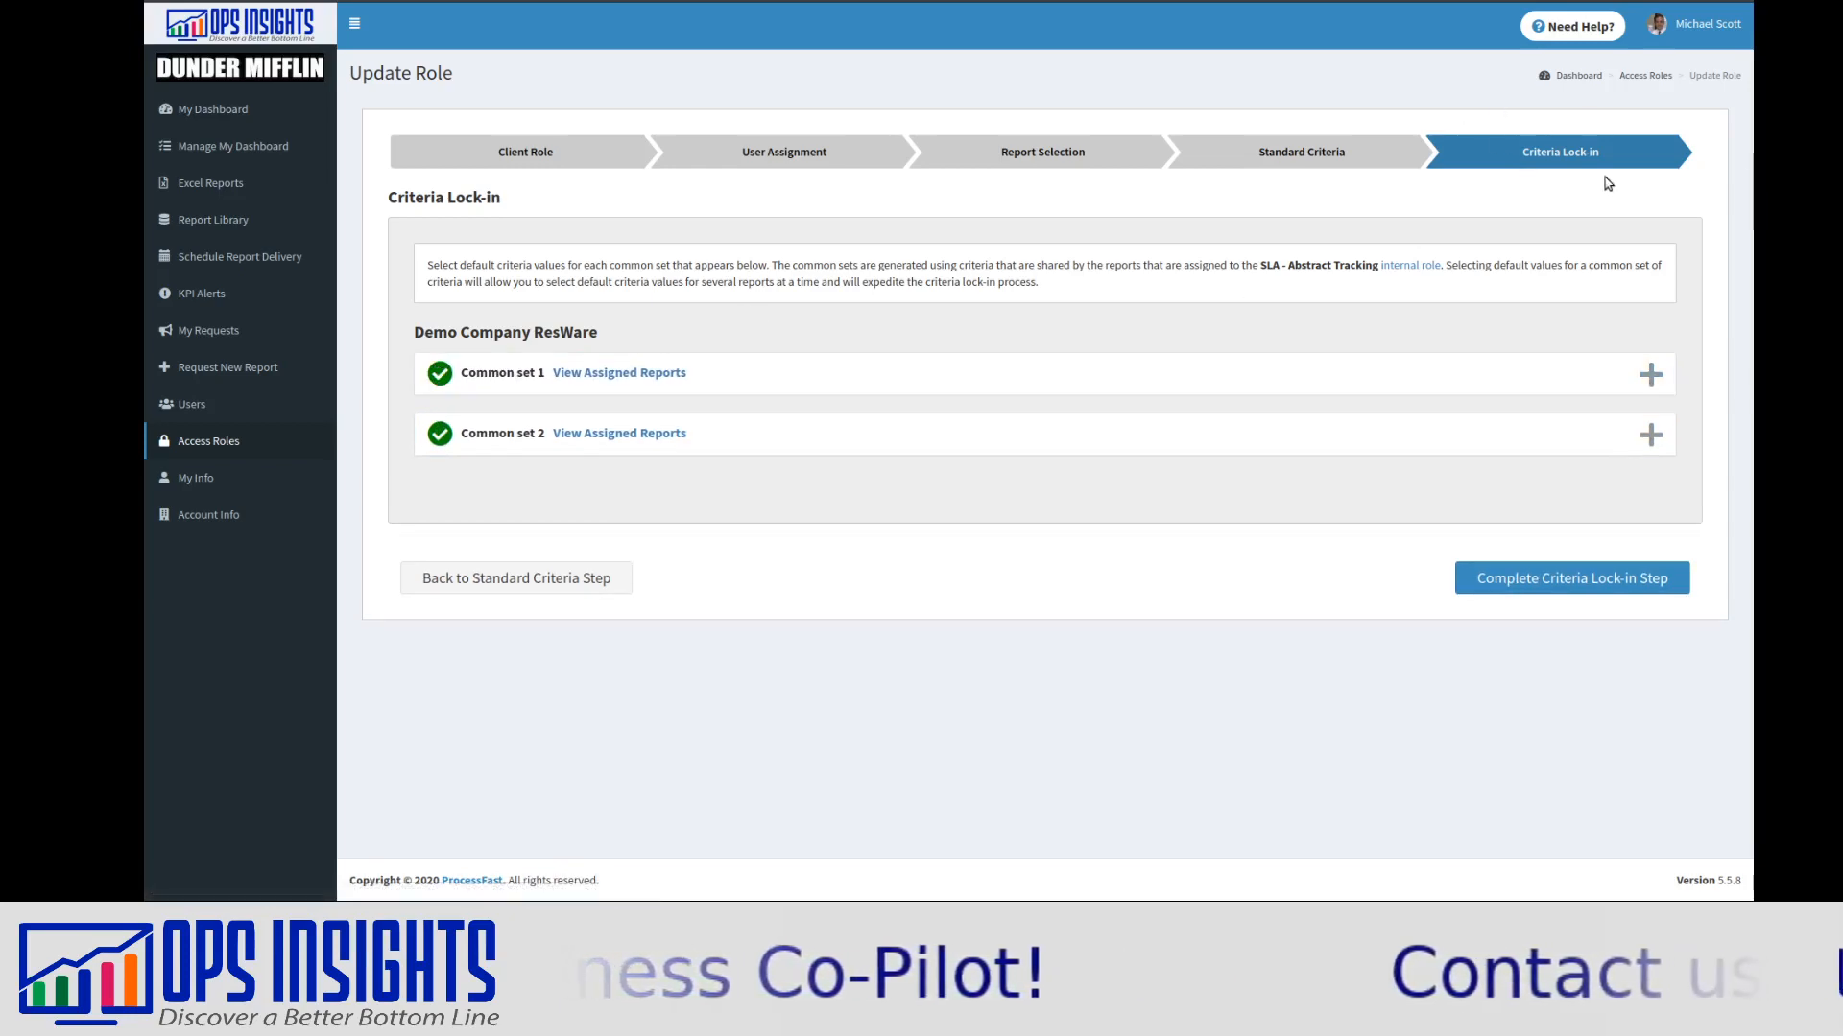
click(1507, 580)
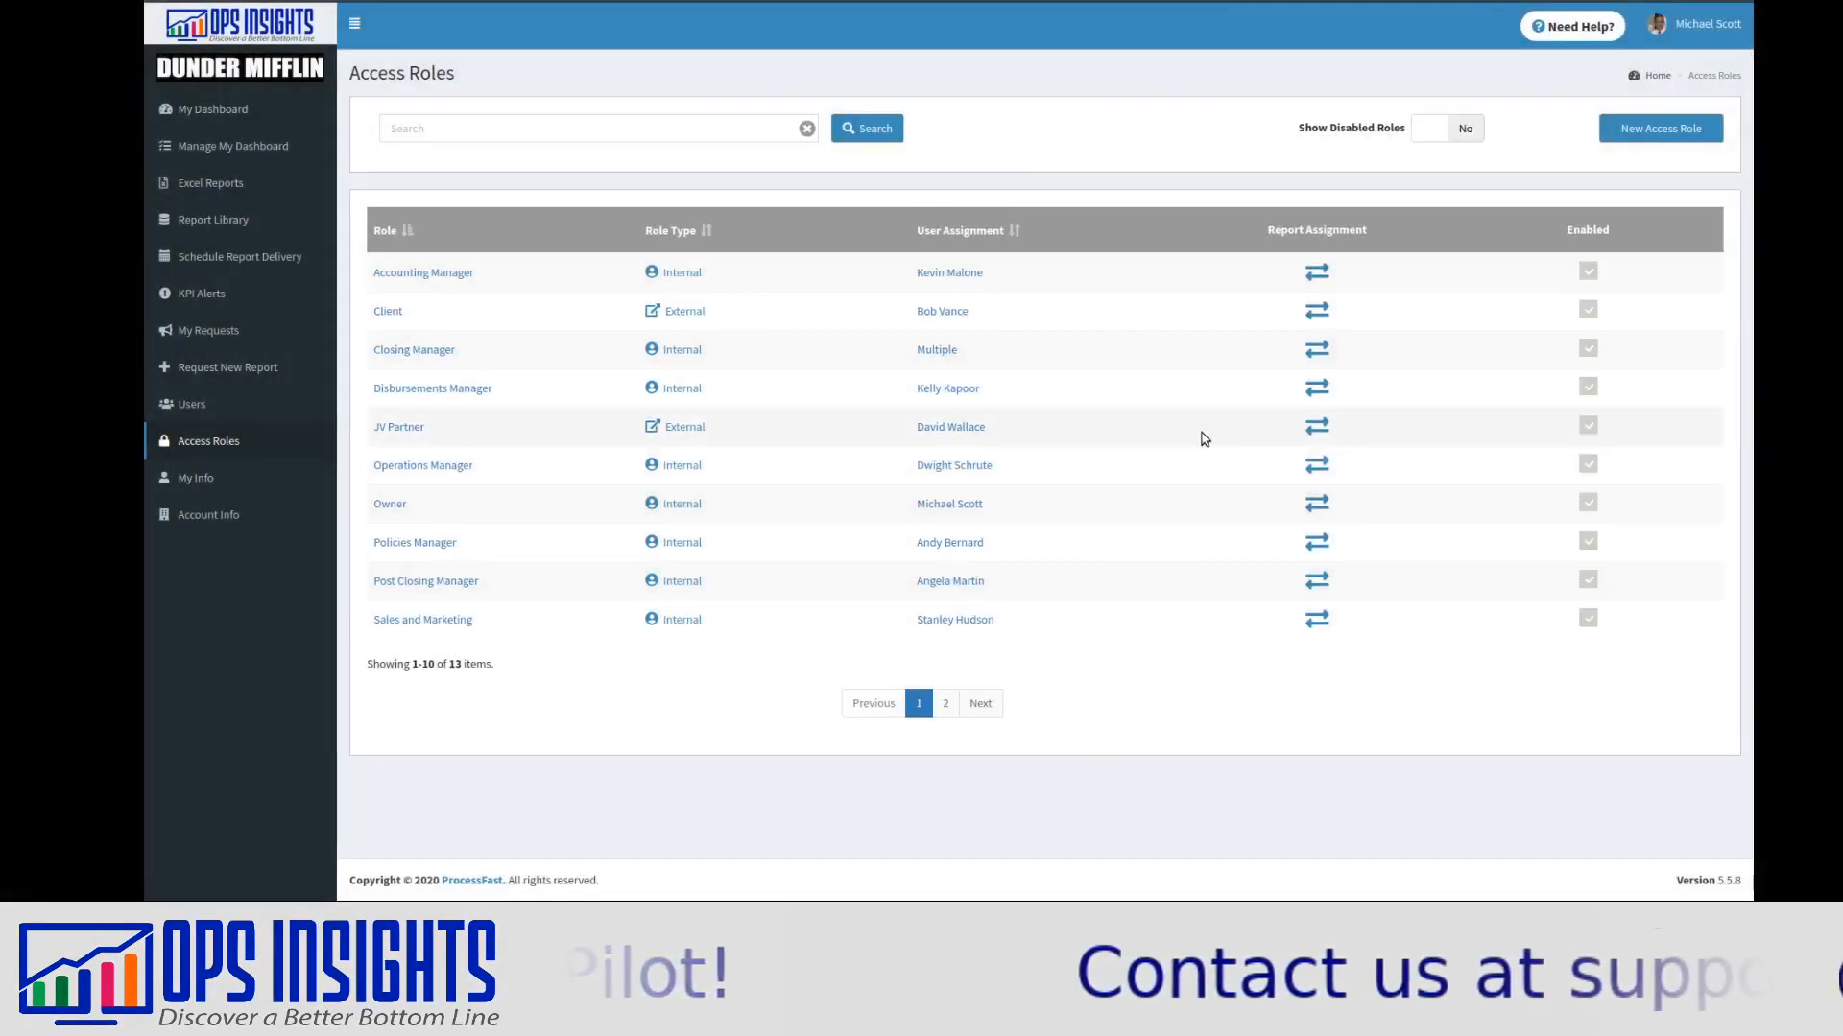
Open the role assignment of the Title Manager user and complete it with SLA - Abstract Tracking and Title Manager selected.
click(185, 407)
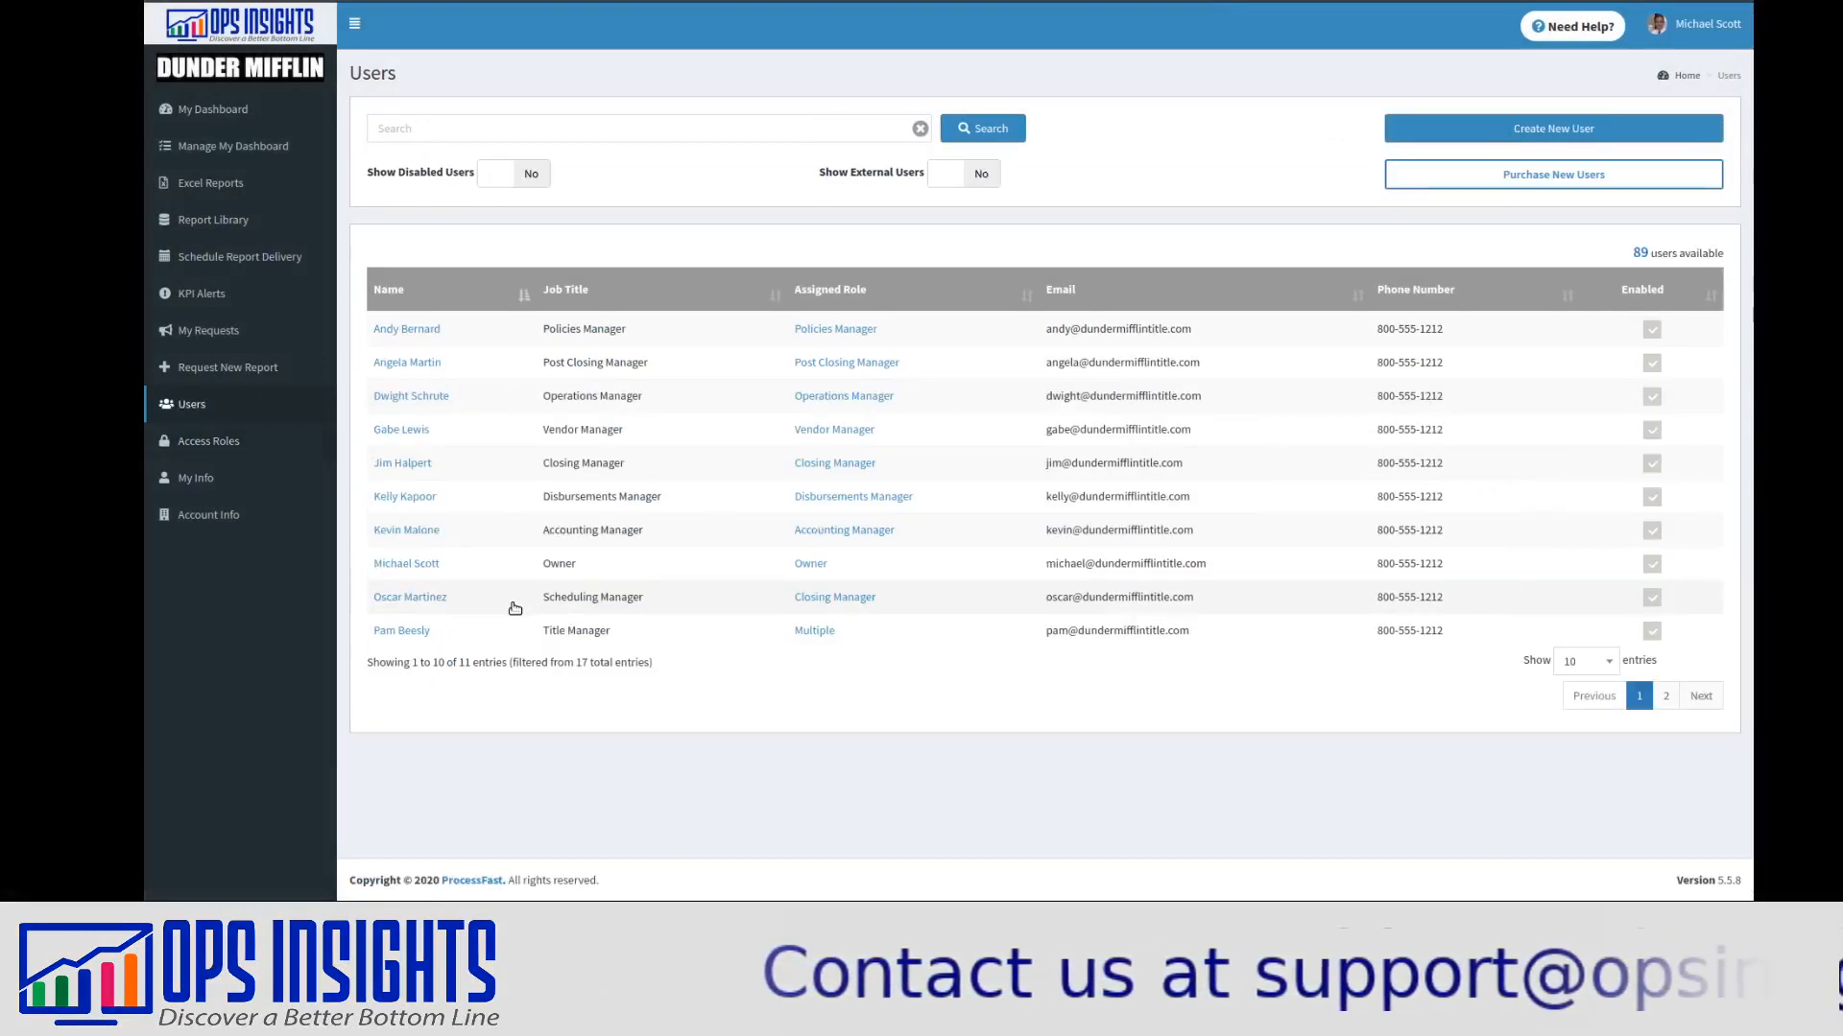
click(811, 631)
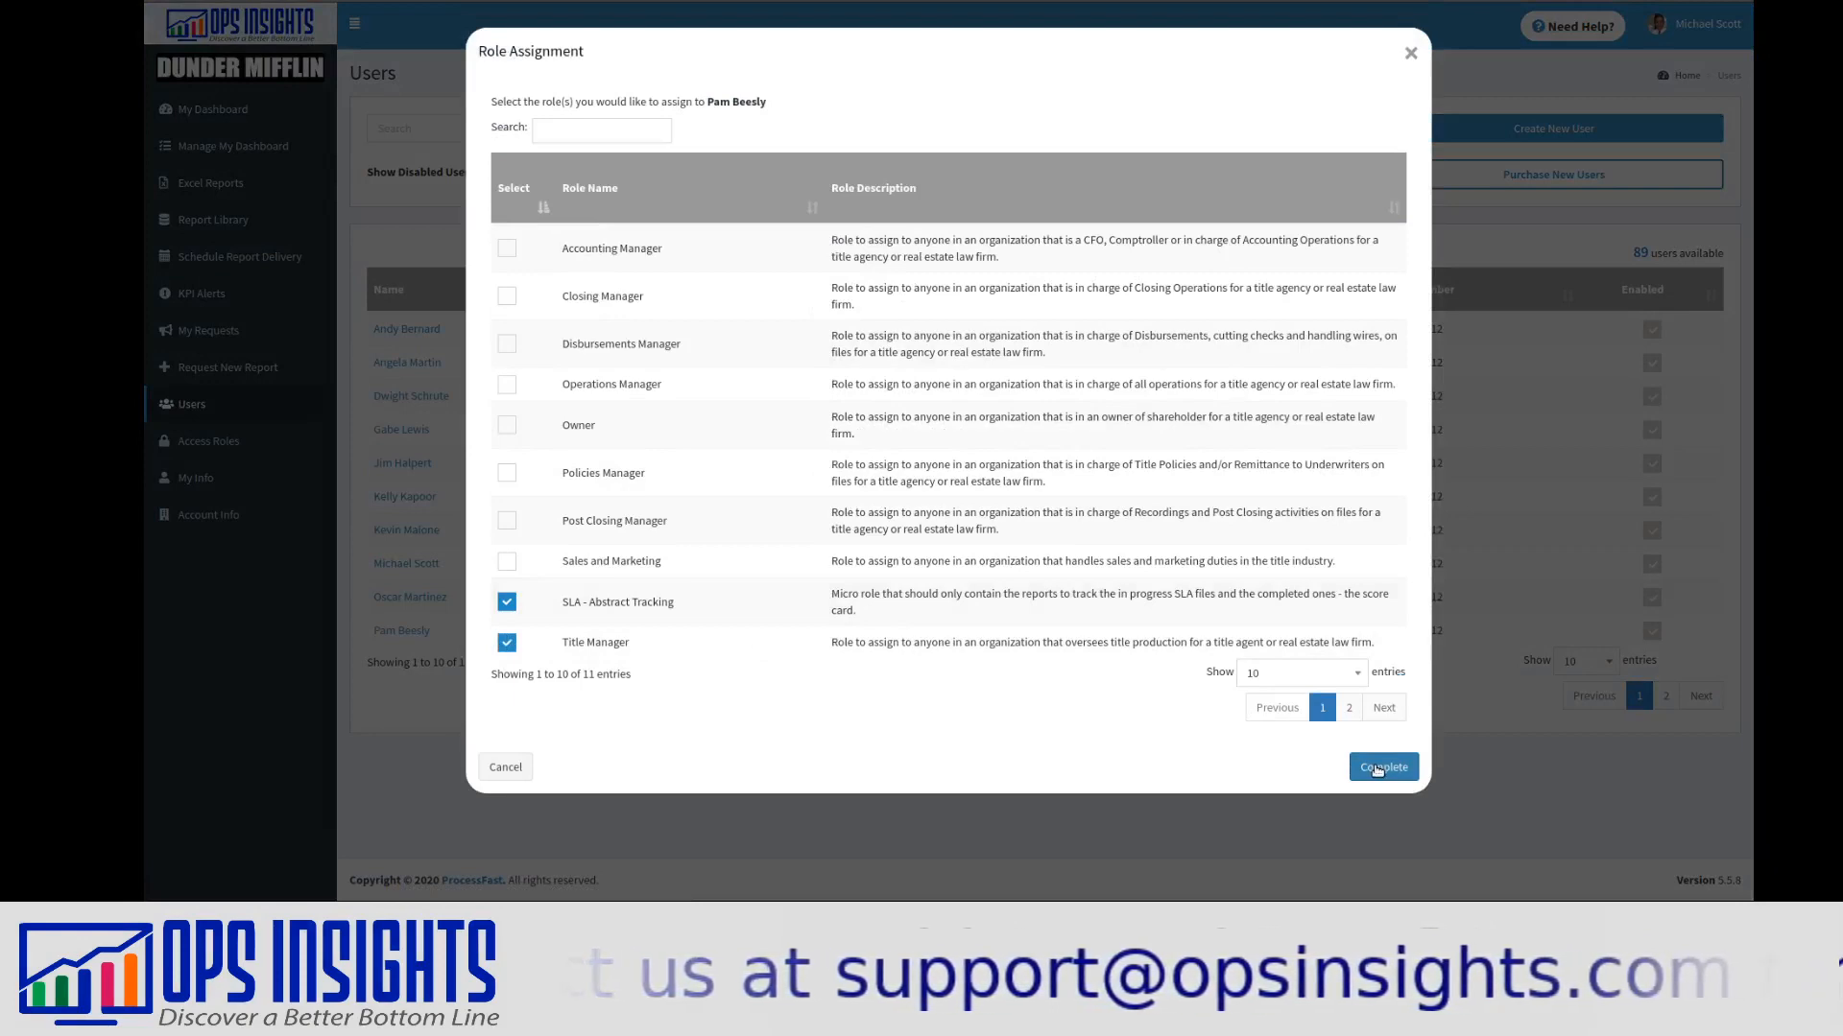
click(1384, 768)
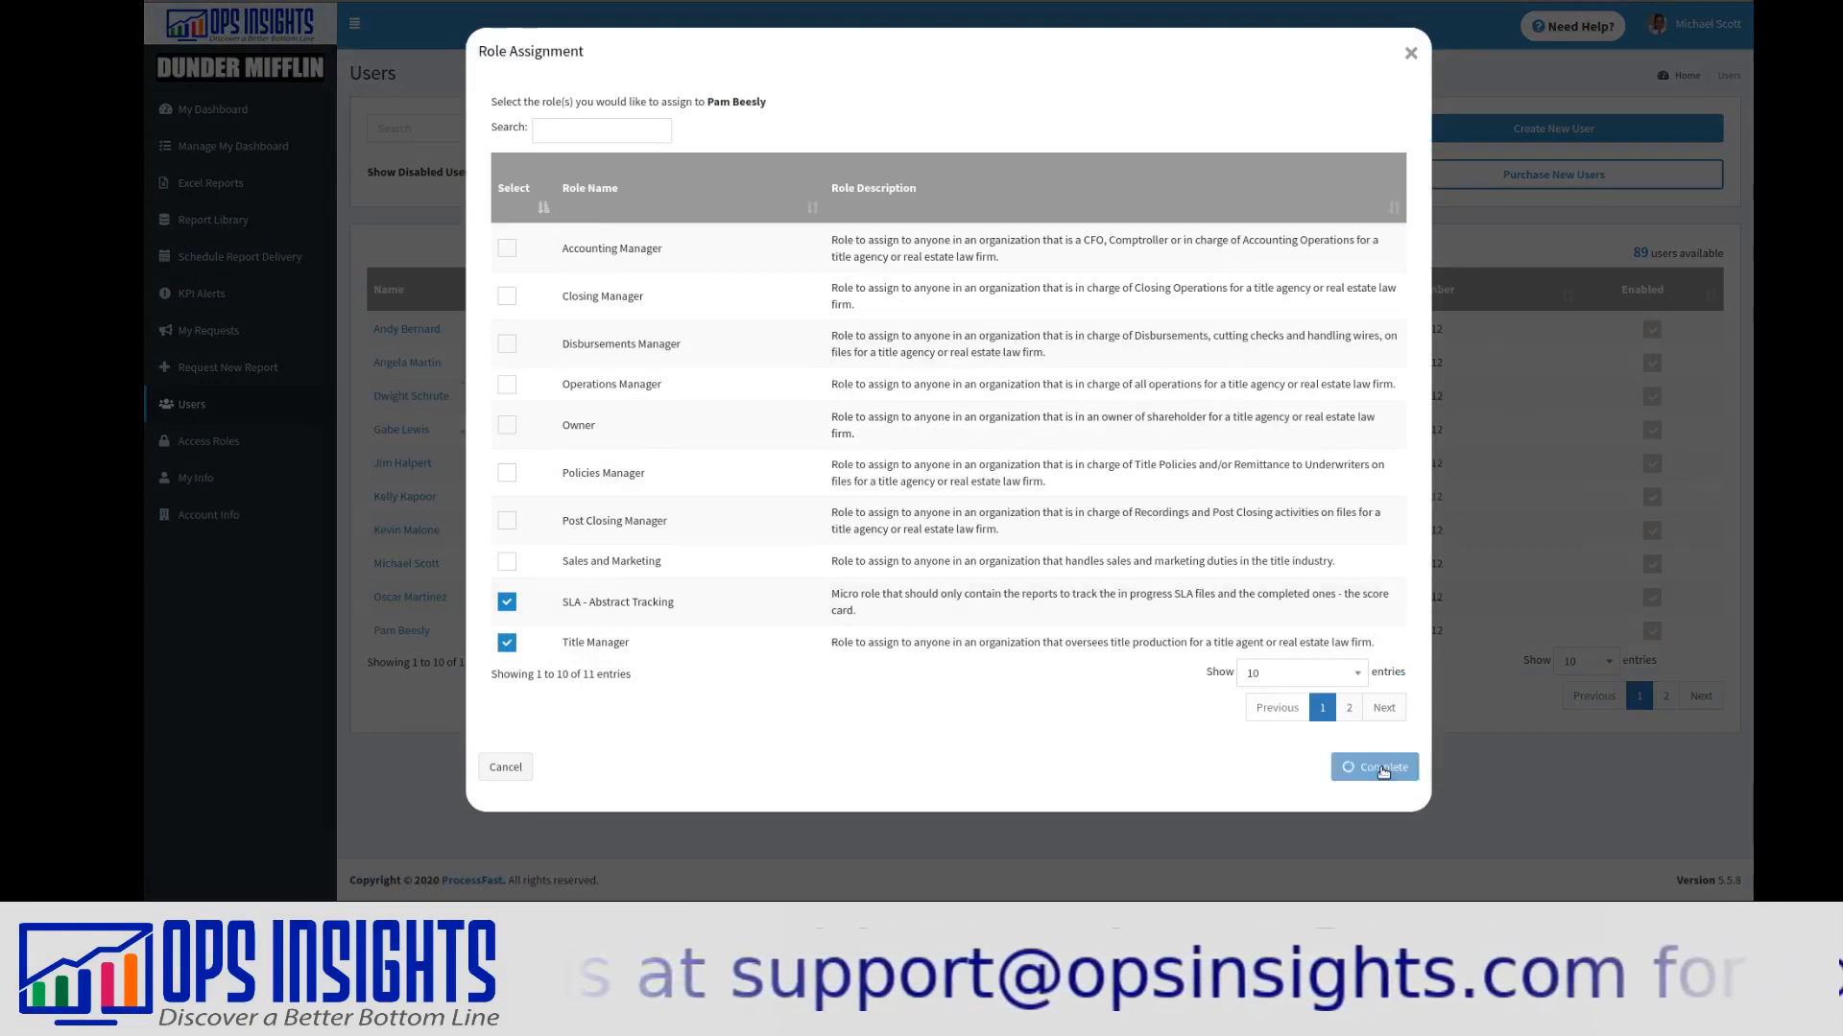